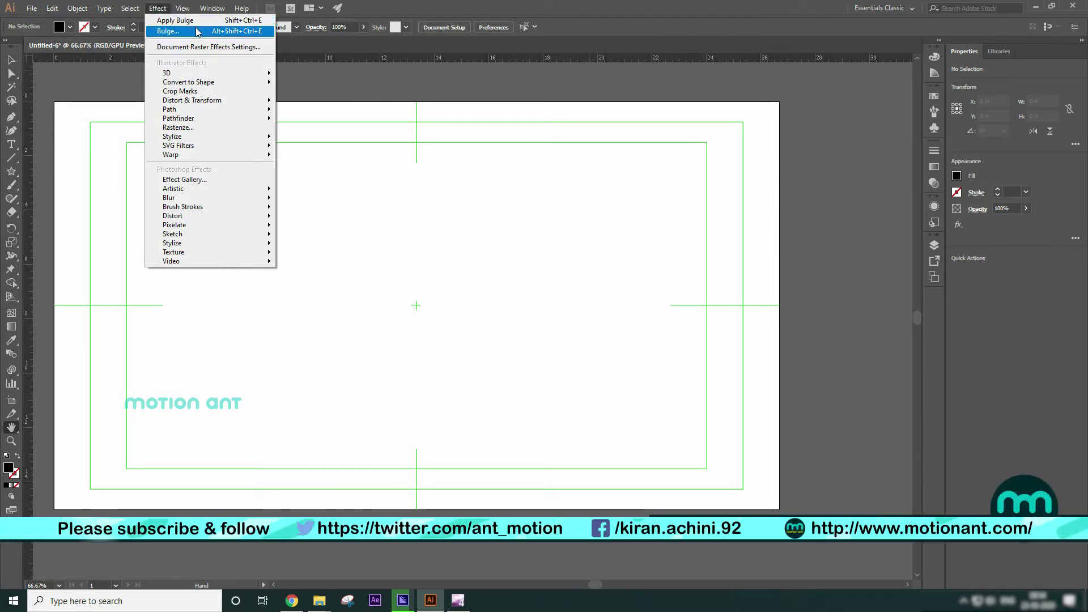
pyautogui.click(198, 32)
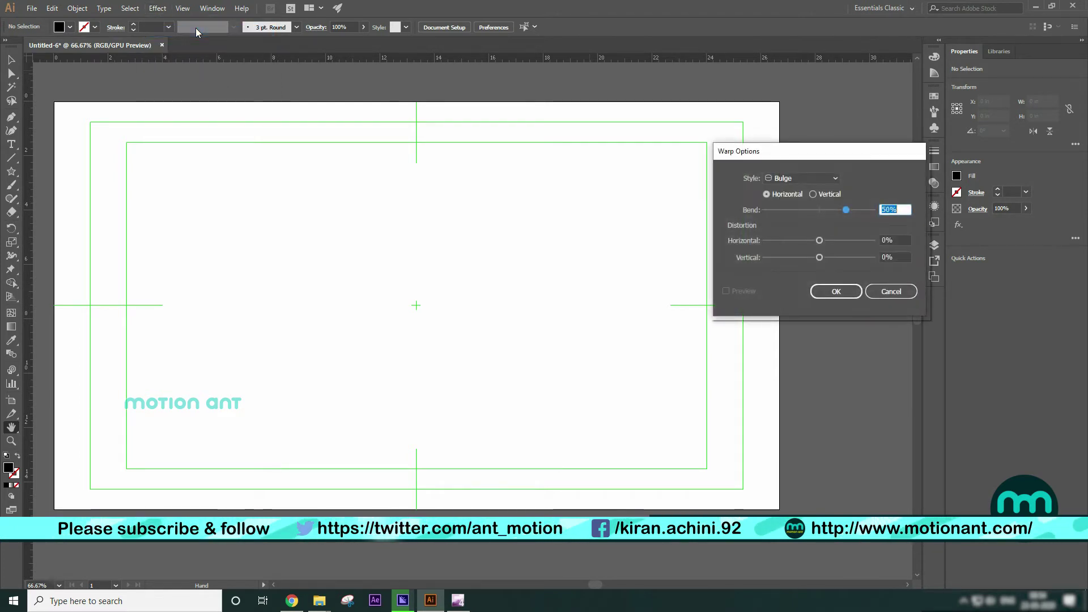
pyautogui.click(893, 295)
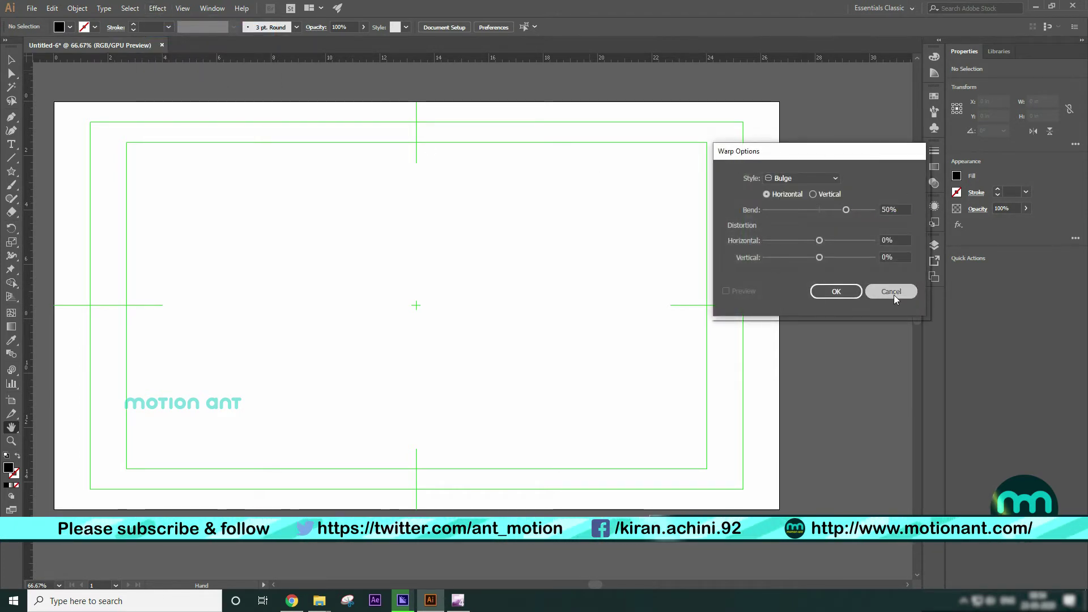
pyautogui.click(158, 8)
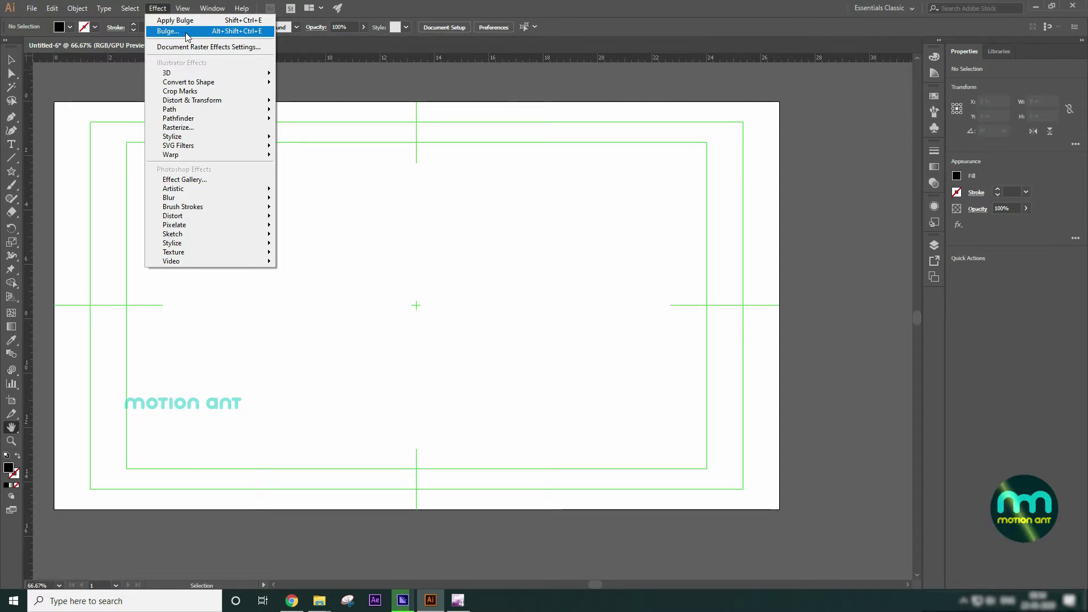
pyautogui.click(187, 32)
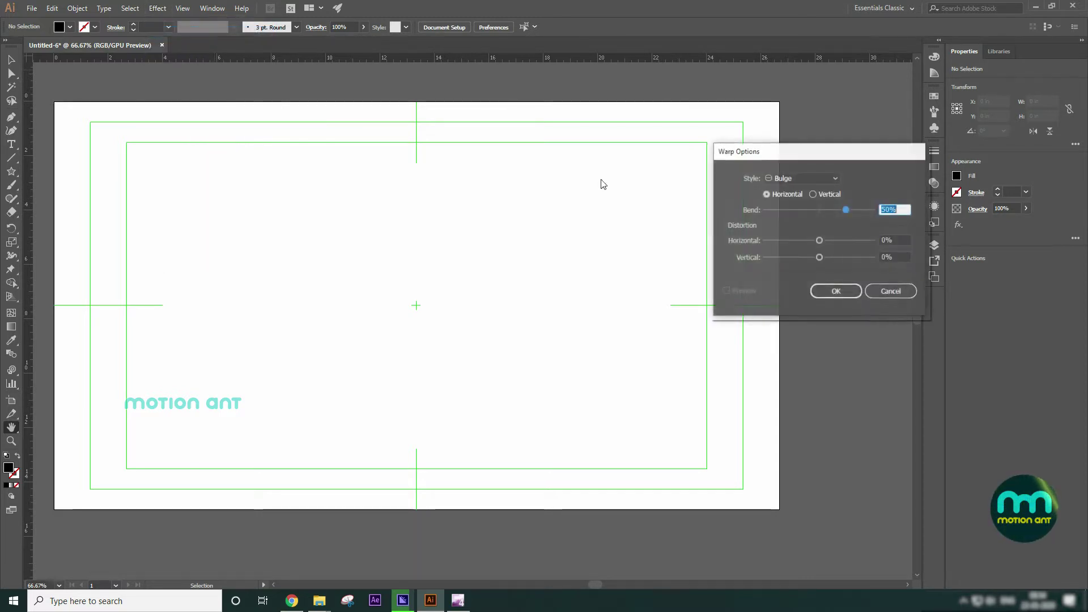
pyautogui.click(908, 292)
# - Examine the available Illustrator and Photoshop effect categories, including the Artistic, Pixelate and Video effects
pyautogui.click(161, 8)
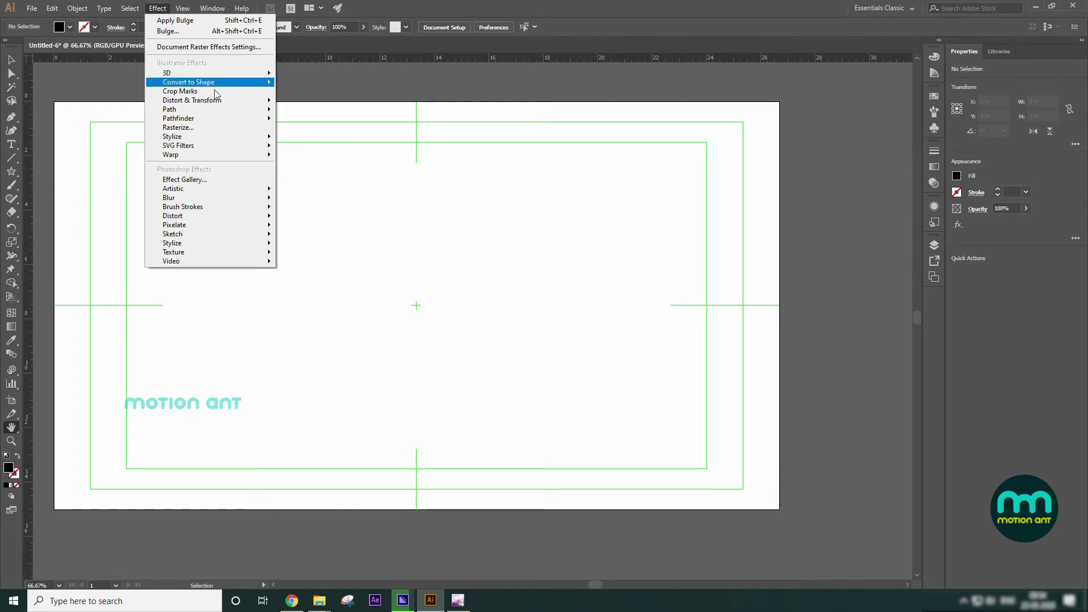
pyautogui.moveTo(217, 77)
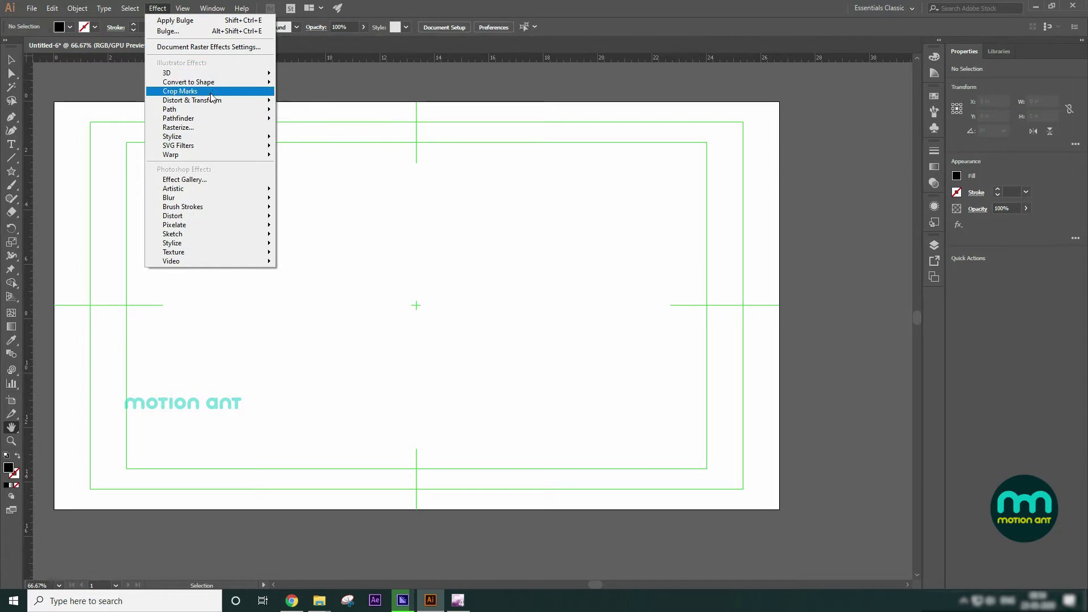
pyautogui.moveTo(206, 121)
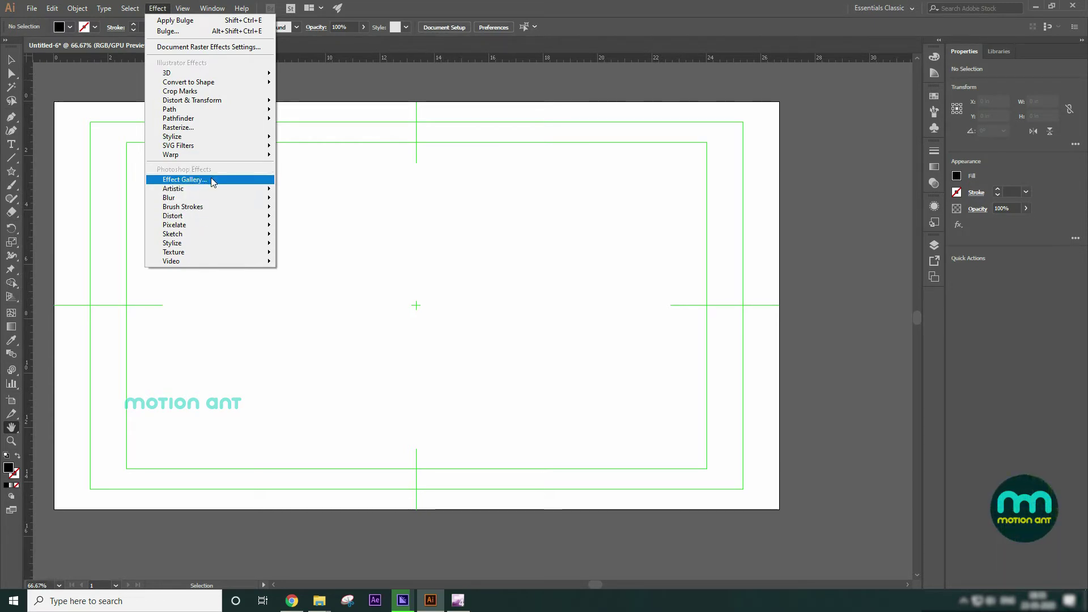
pyautogui.moveTo(216, 185)
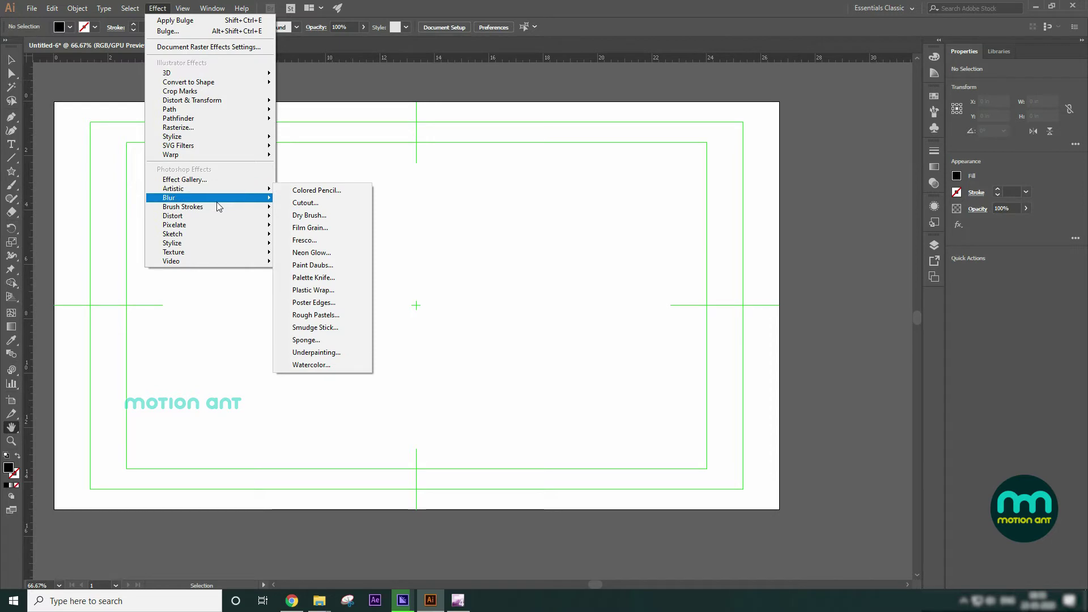
pyautogui.moveTo(221, 207)
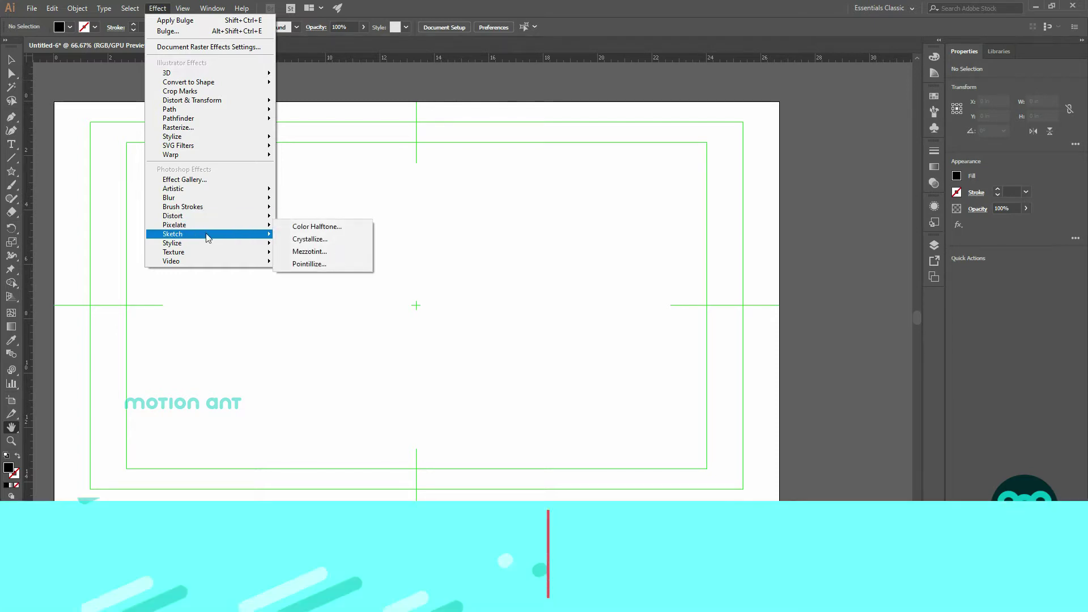
pyautogui.moveTo(208, 235)
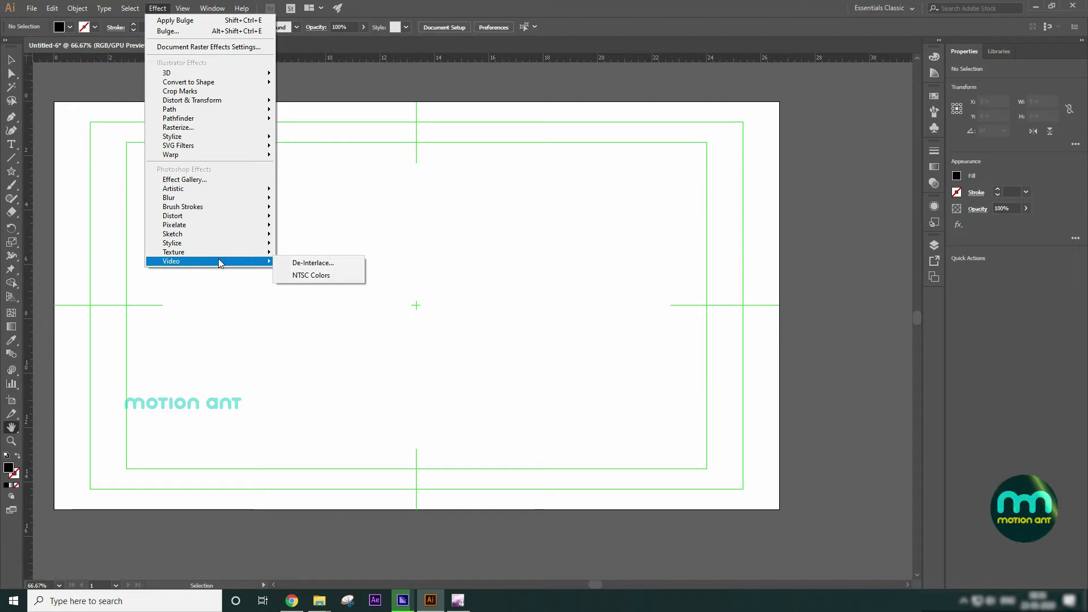
pyautogui.click(163, 8)
pyautogui.click(164, 8)
pyautogui.click(377, 174)
# - Add the point text "MOTION ANT" on the artboard, up and left of its centre
pyautogui.click(11, 146)
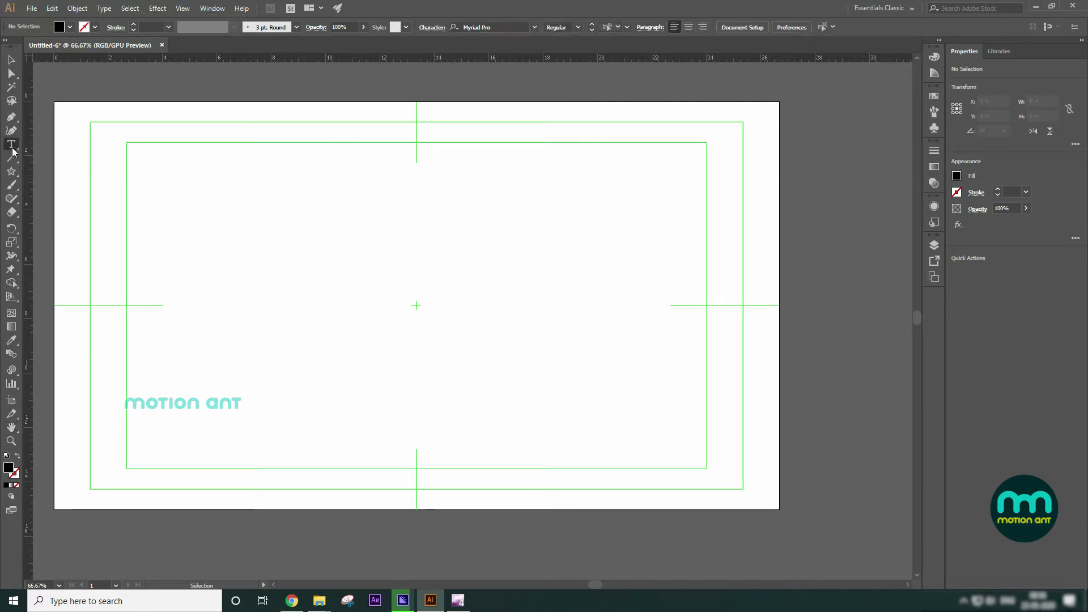
pyautogui.click(284, 284)
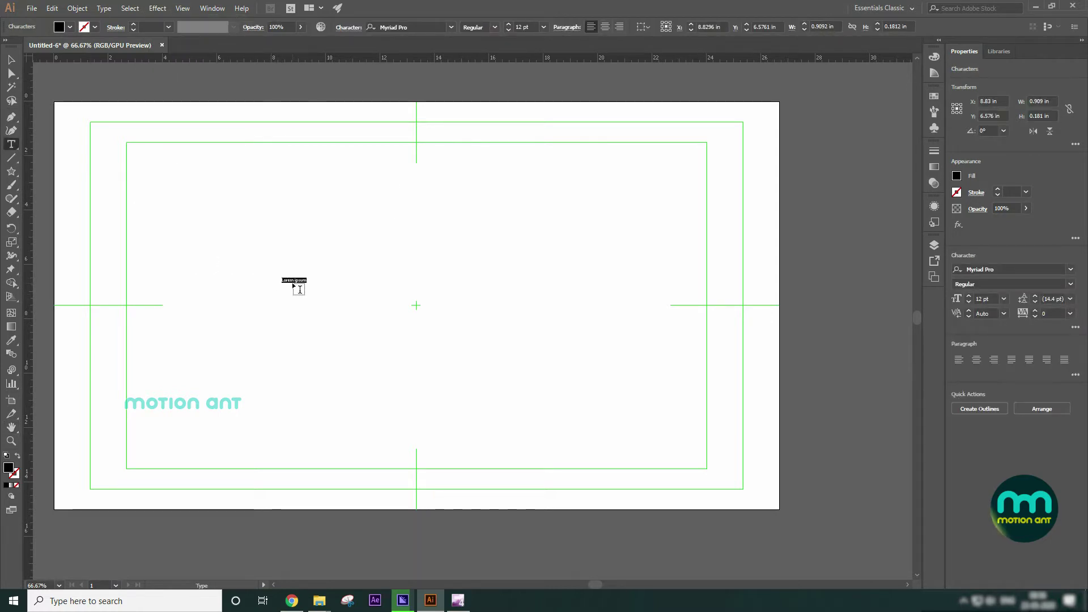
pyautogui.write('MOTION ANT')
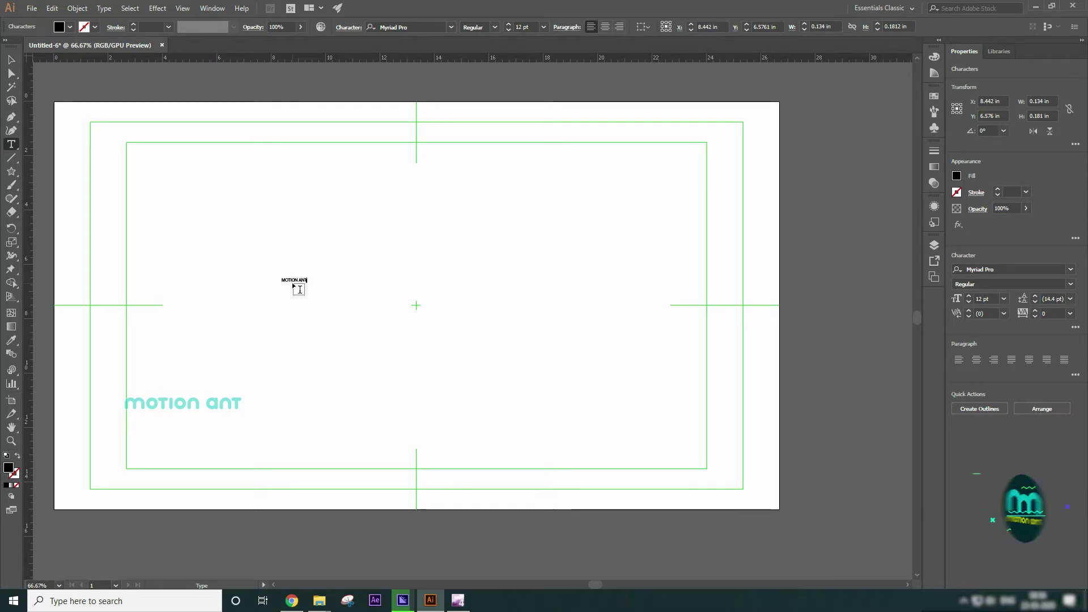
# - Enlarge the new MOTION ANT text to about 148 pt, centred on the artboard, and fill it with red
pyautogui.click(12, 60)
pyautogui.moveTo(309, 276); pyautogui.dragTo(595, 173)
pyautogui.moveTo(545, 227); pyautogui.dragTo(529, 304)
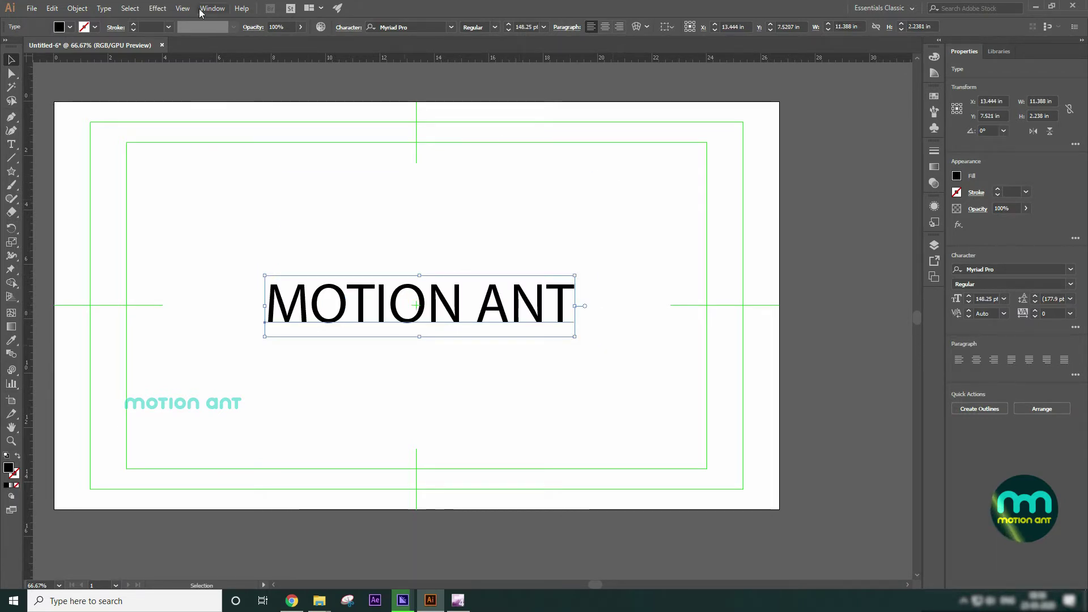
pyautogui.click(69, 26)
pyautogui.click(38, 46)
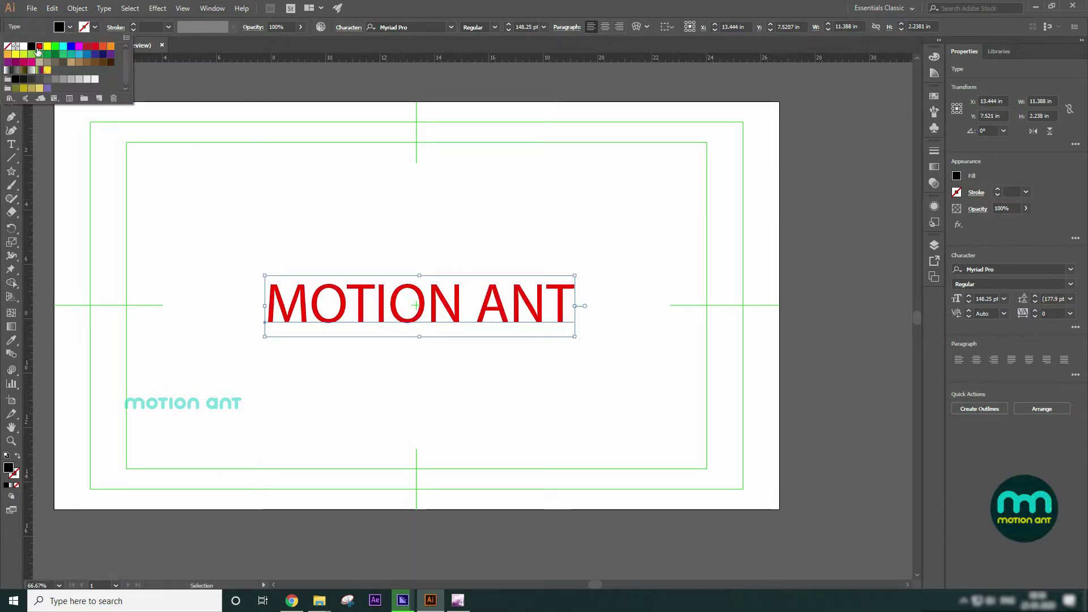
# - Give the red text a horizontal Bulge warp with 65% bend, 19% horizontal distortion and -6% vertical distortion
pyautogui.click(157, 8)
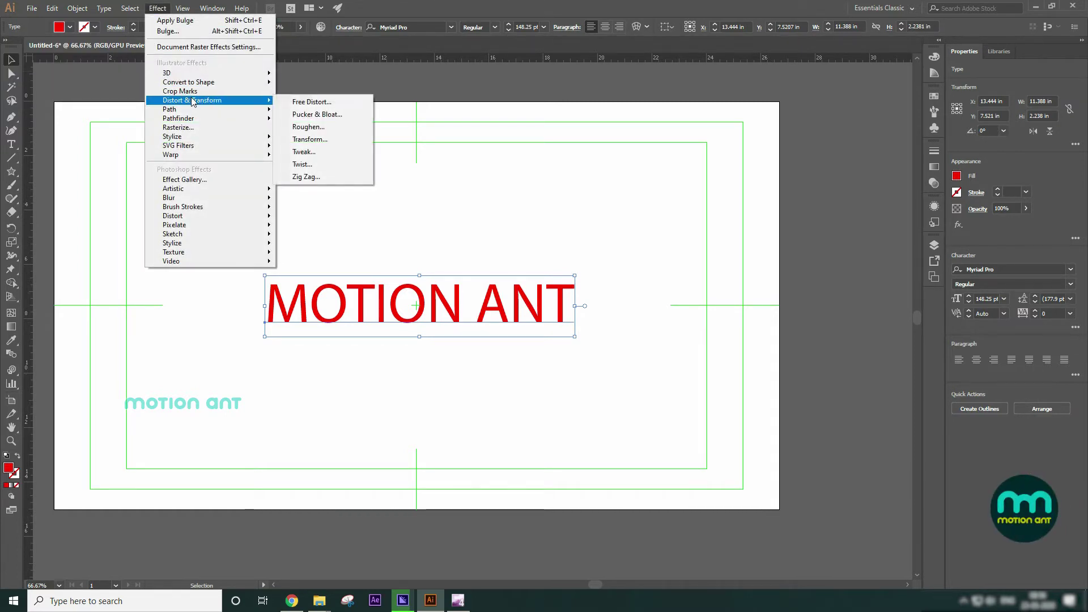
pyautogui.moveTo(193, 140)
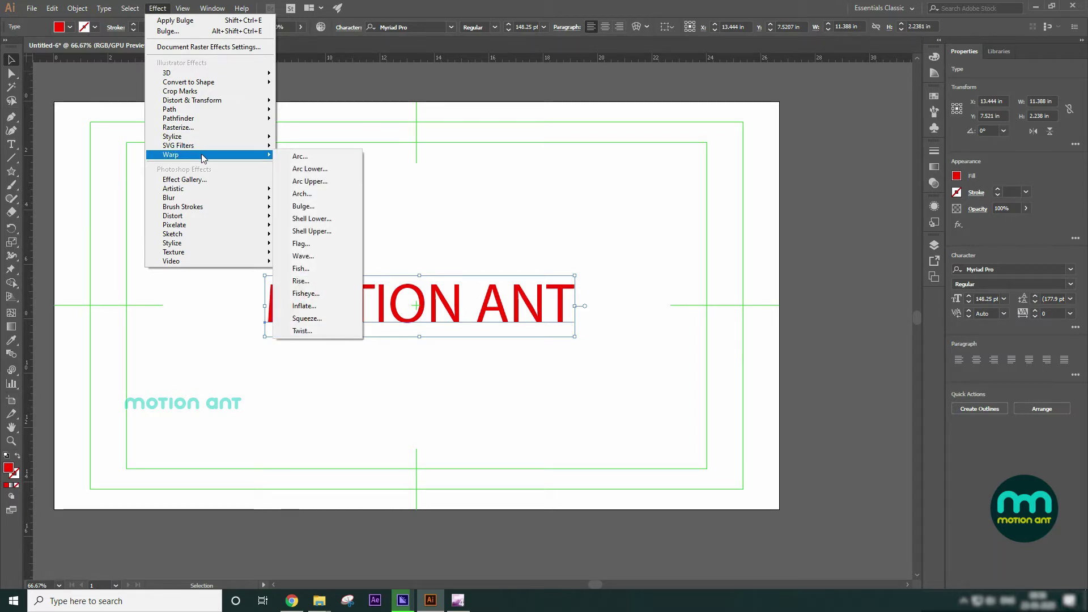
pyautogui.click(303, 207)
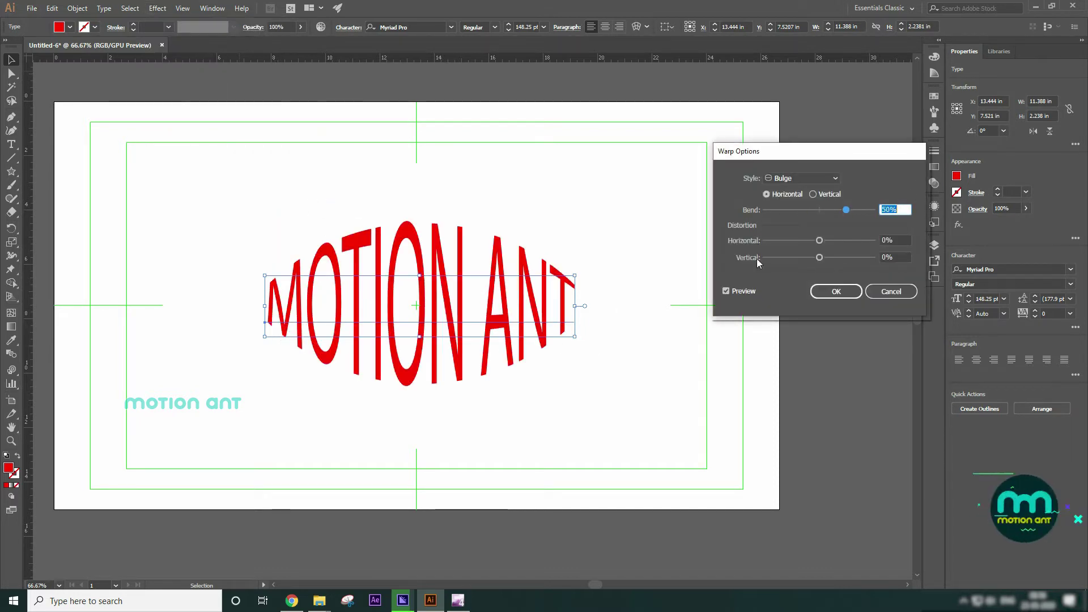
pyautogui.click(814, 195)
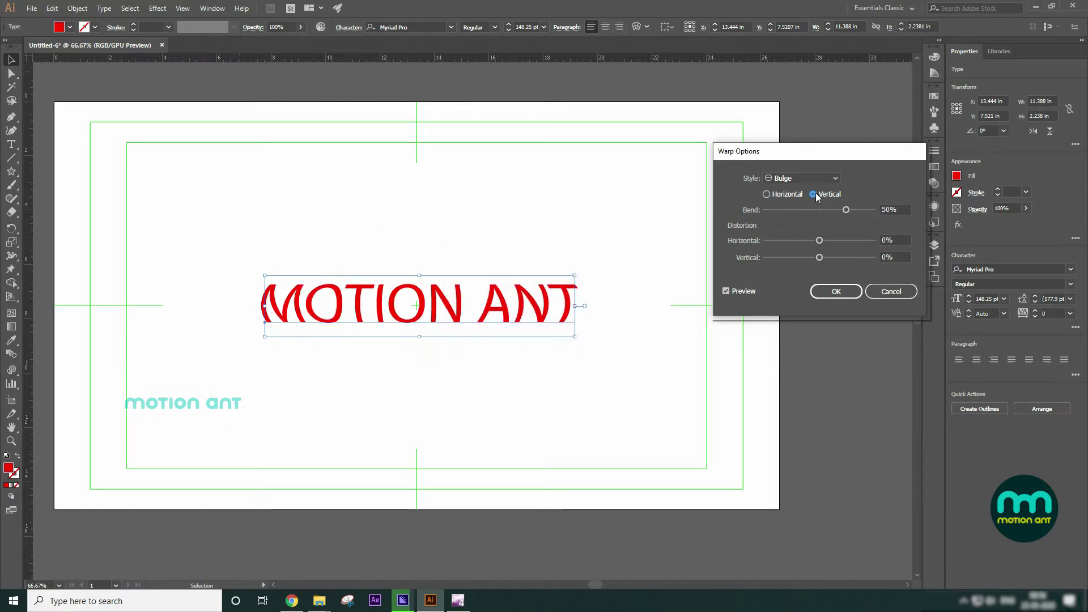
pyautogui.click(775, 194)
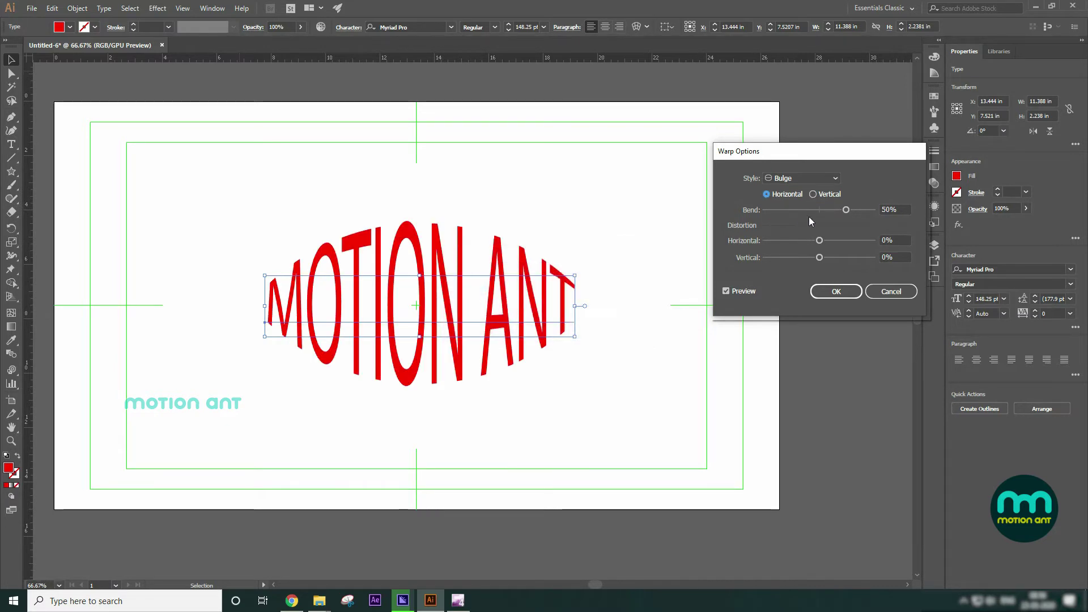
pyautogui.moveTo(836, 210)
pyautogui.mouseDown()
pyautogui.moveTo(813, 212)
pyautogui.moveTo(855, 210)
pyautogui.mouseUp()
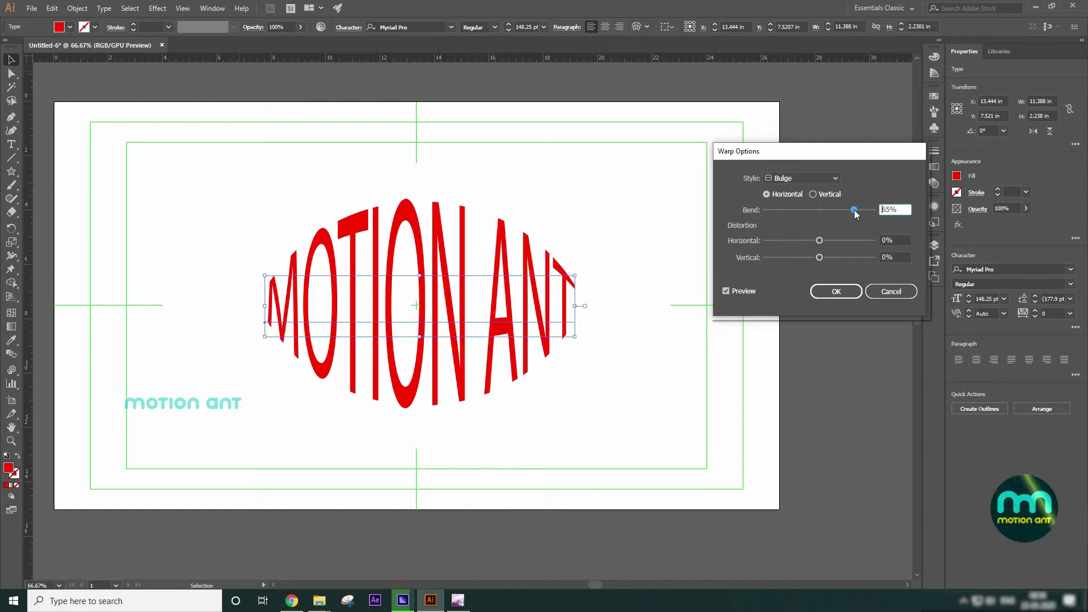
pyautogui.moveTo(819, 241)
pyautogui.mouseDown()
pyautogui.moveTo(838, 240)
pyautogui.moveTo(845, 261)
pyautogui.moveTo(816, 259)
pyautogui.moveTo(829, 240)
pyautogui.mouseUp()
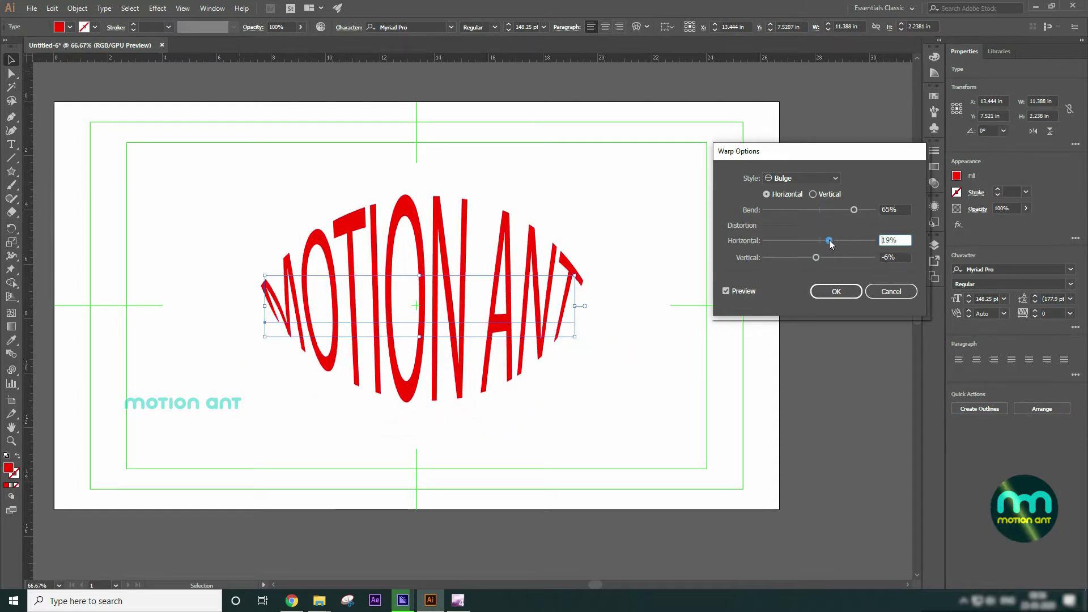
# - Try the Arc, Arc Lower, Shell Lower and Fish warp styles on the text and return to Bulge
pyautogui.click(823, 178)
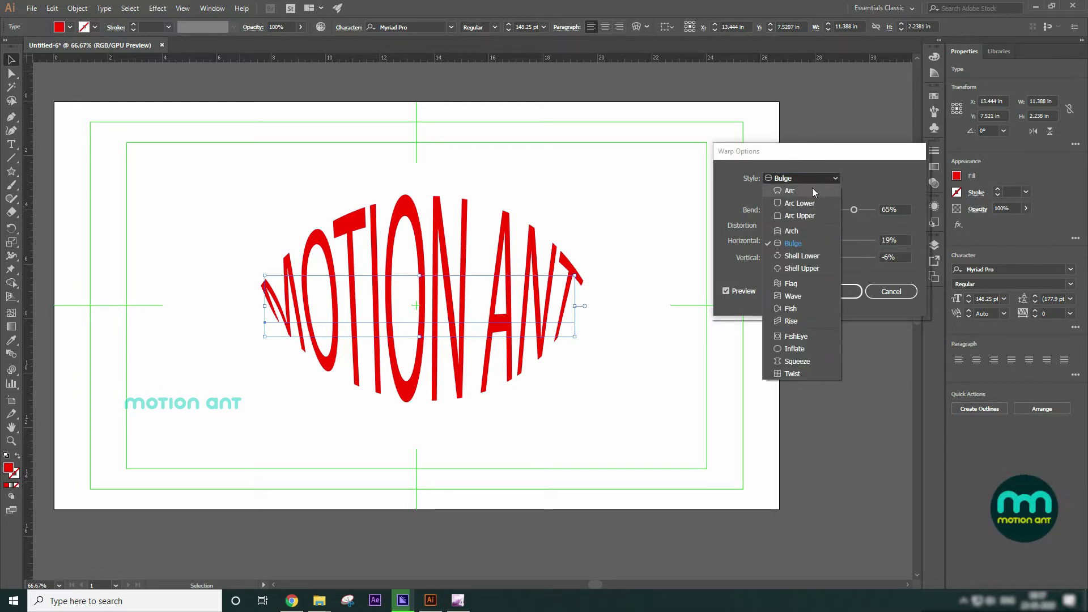
pyautogui.click(811, 190)
pyautogui.click(802, 178)
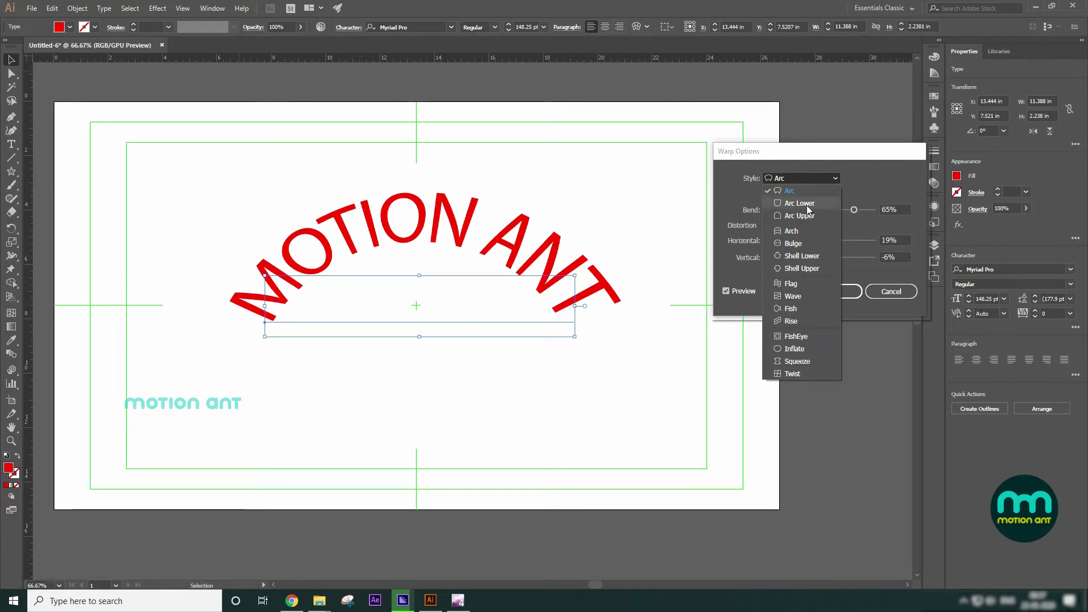
pyautogui.click(807, 204)
pyautogui.click(801, 180)
pyautogui.click(811, 256)
pyautogui.click(797, 177)
pyautogui.click(799, 308)
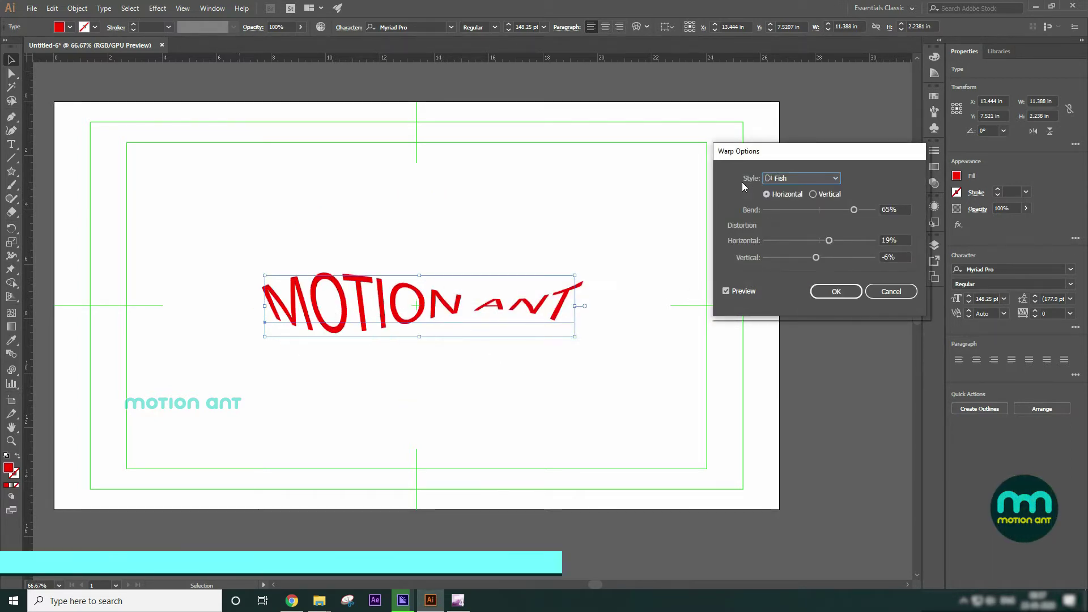
pyautogui.click(808, 176)
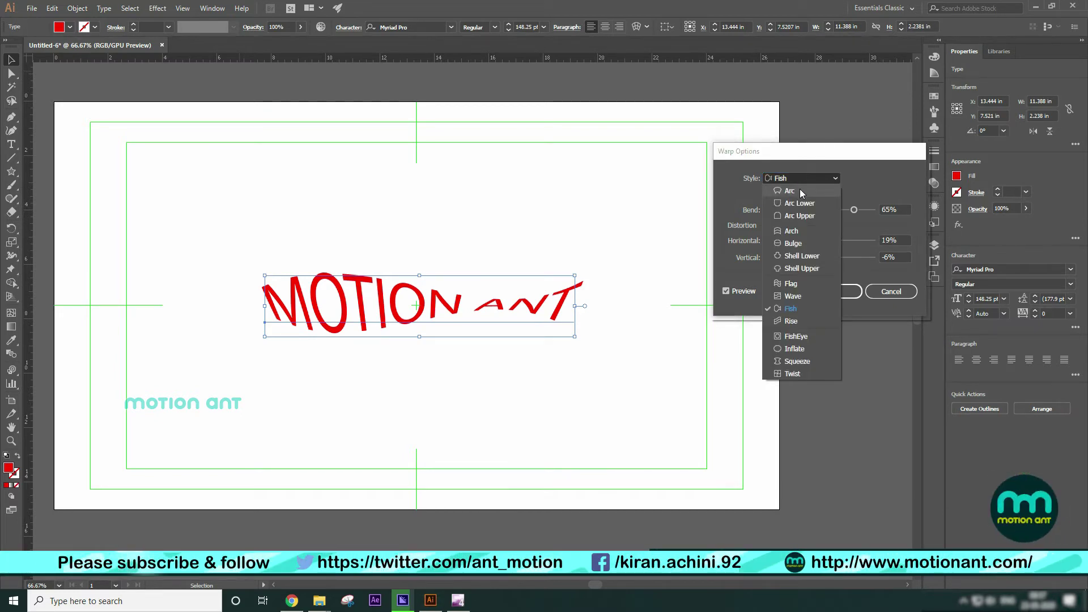
pyautogui.click(801, 189)
pyautogui.click(803, 178)
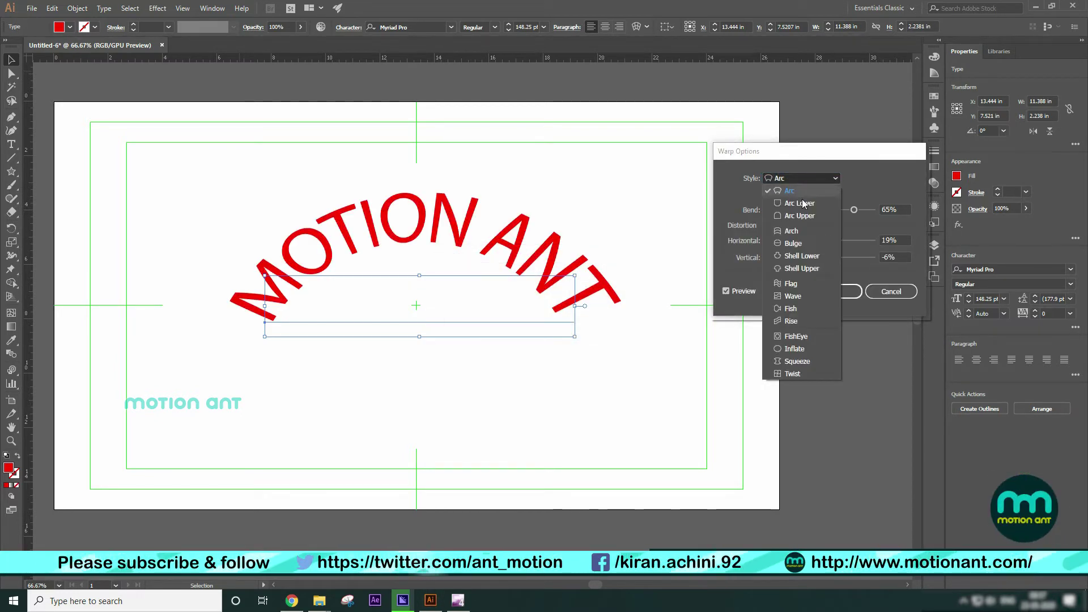
pyautogui.click(794, 243)
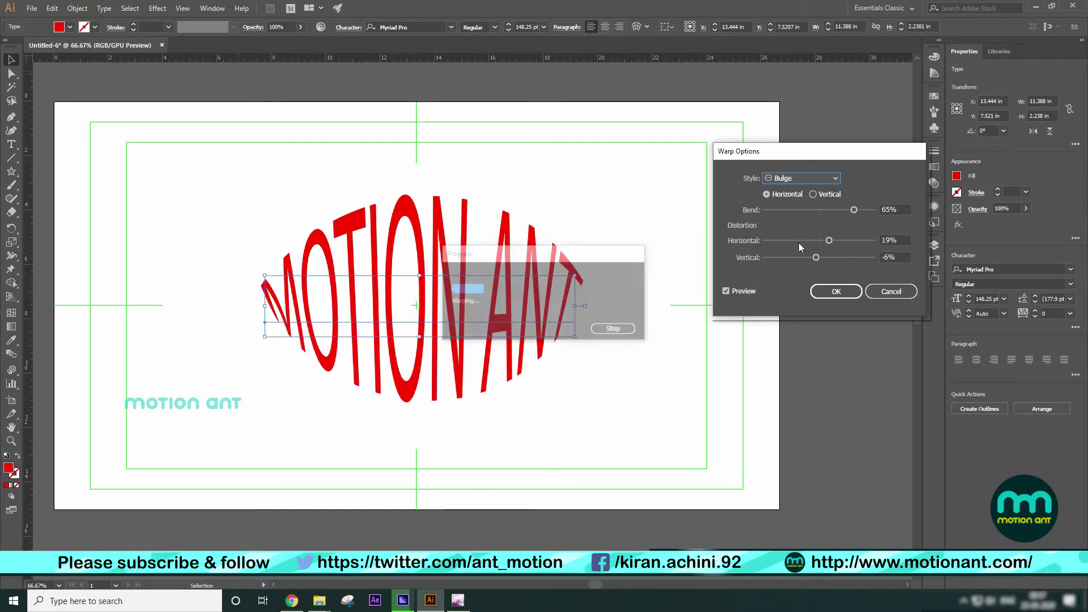
# - Apply the Bulge warp with its vertical distortion set to -3% and move the text slightly down to about Y 7.65 in
pyautogui.click(726, 291)
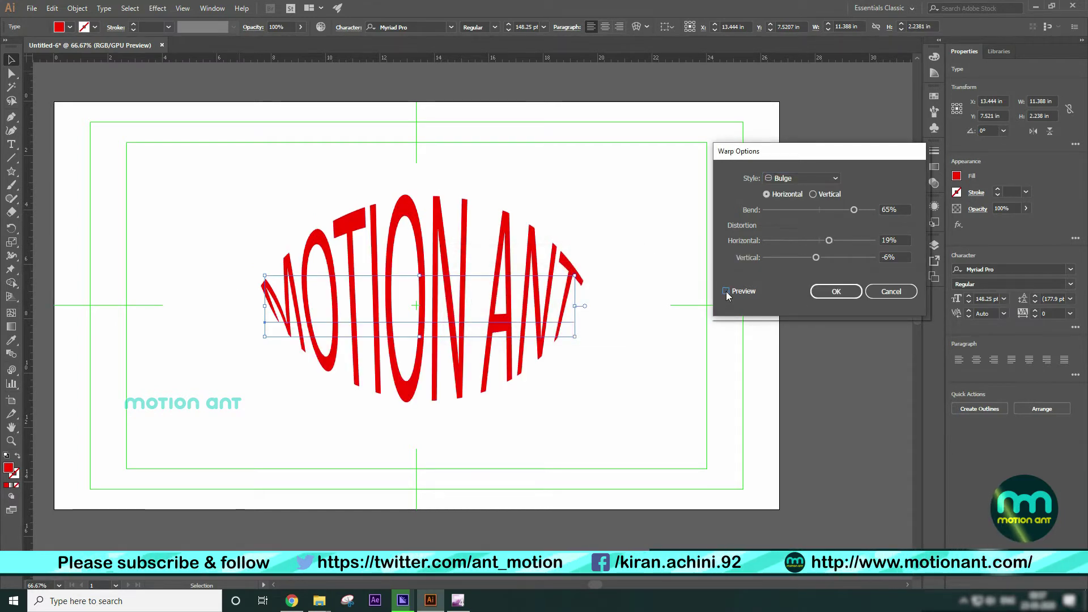
pyautogui.moveTo(816, 258); pyautogui.dragTo(821, 257)
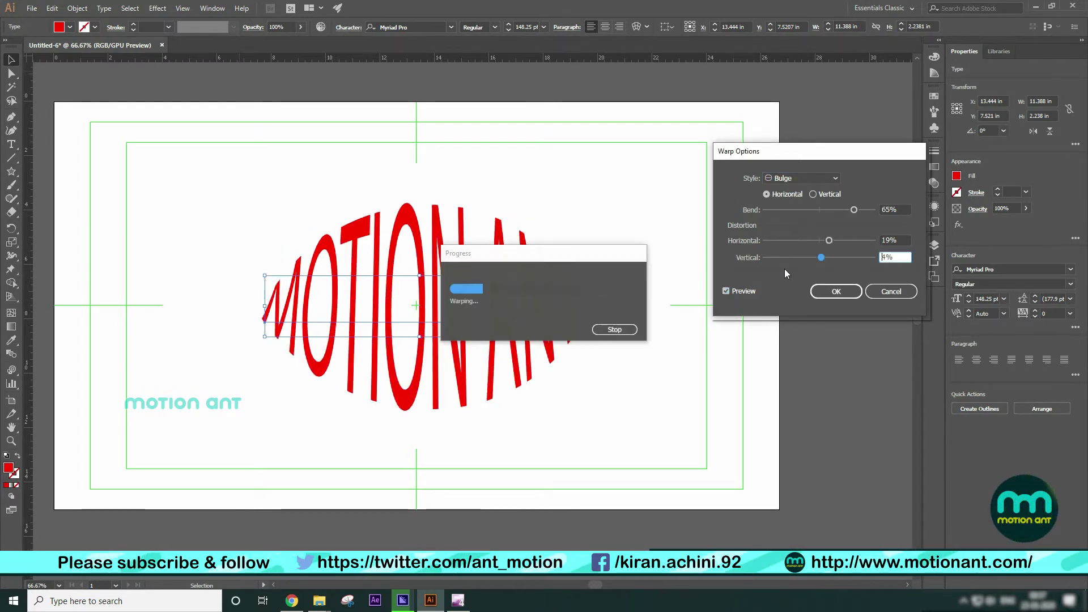
pyautogui.click(726, 291)
pyautogui.click(726, 291)
pyautogui.click(819, 258)
pyautogui.moveTo(820, 258); pyautogui.dragTo(817, 258)
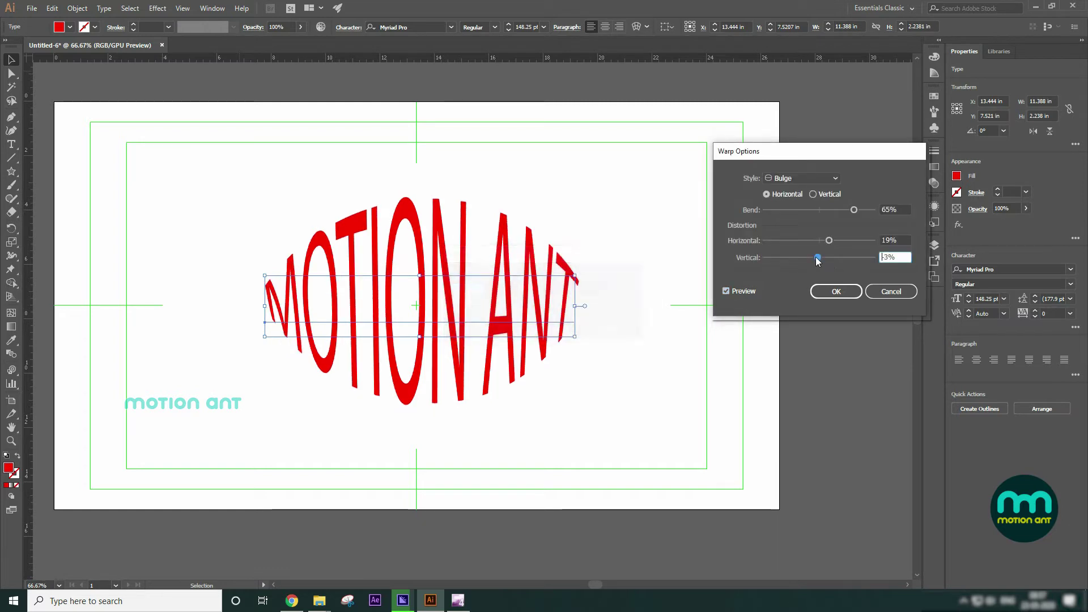
pyautogui.click(835, 292)
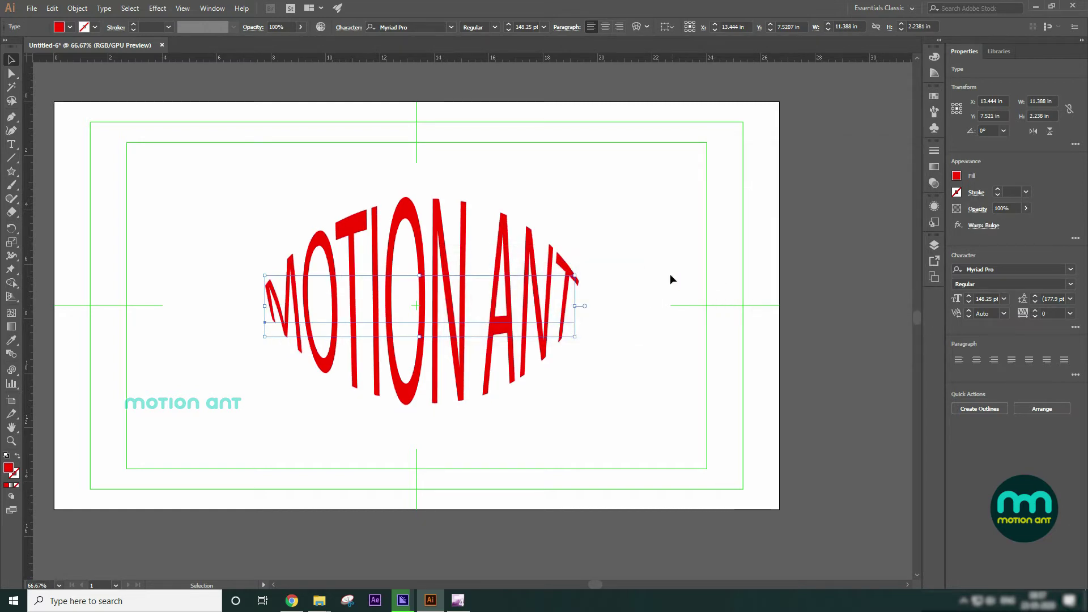
pyautogui.click(479, 263)
pyautogui.click(537, 291)
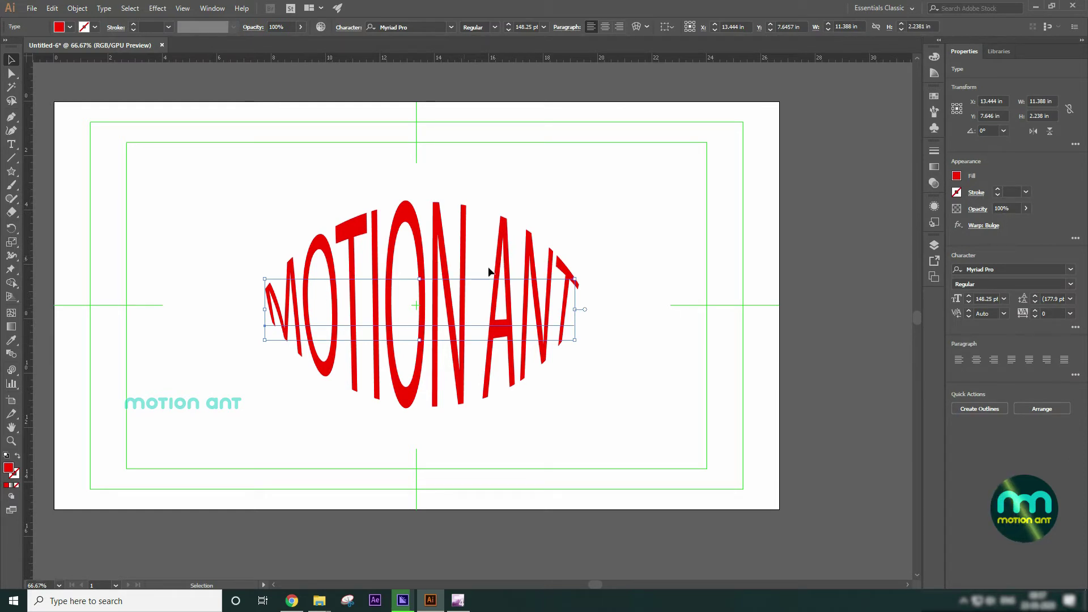
pyautogui.click(159, 9)
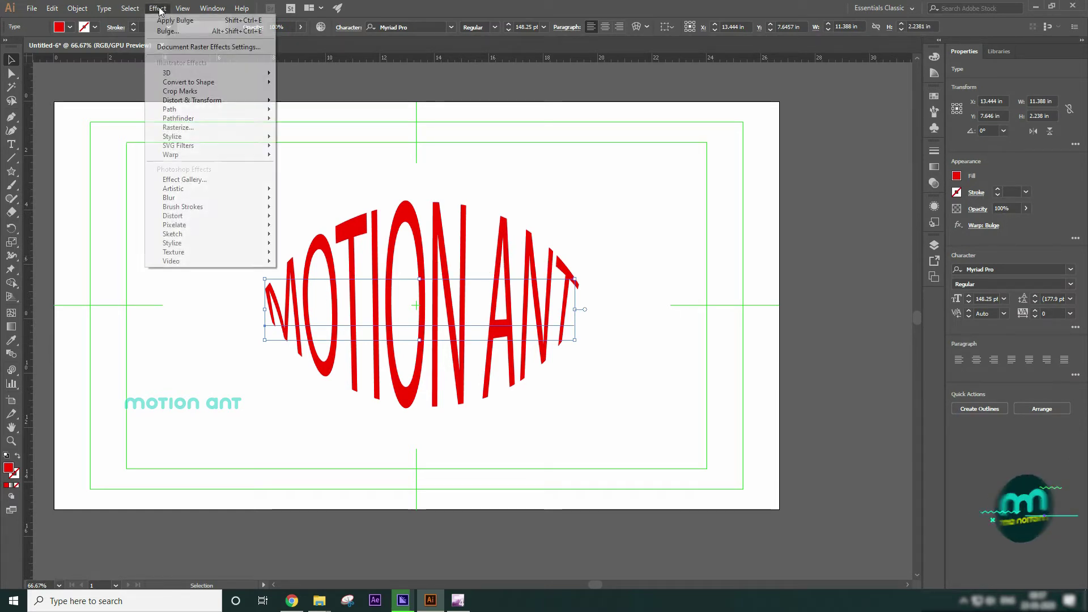
pyautogui.moveTo(210, 157)
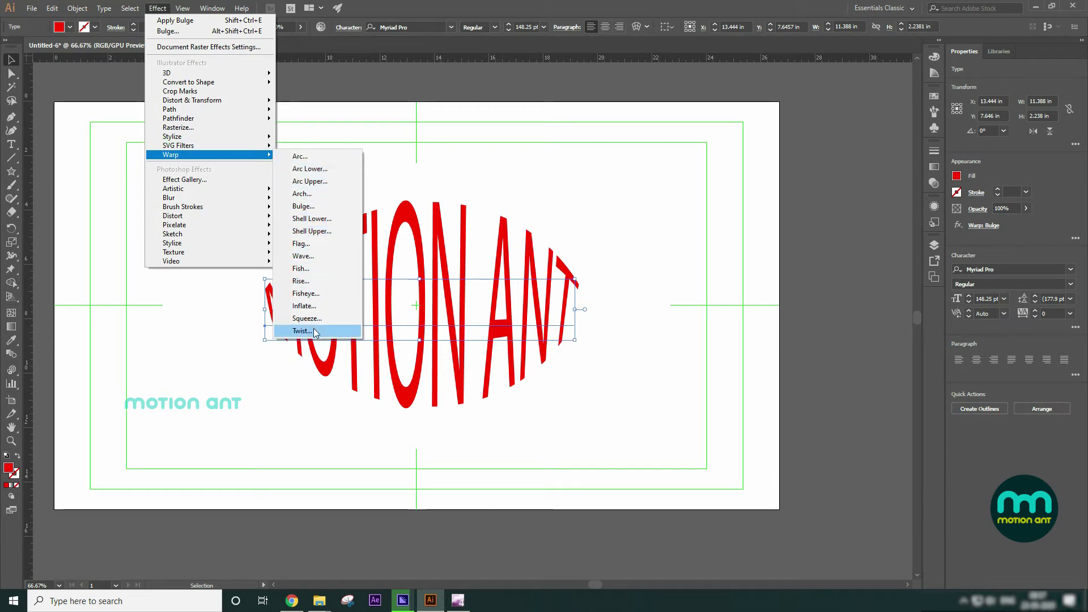
pyautogui.click(648, 226)
pyautogui.click(527, 249)
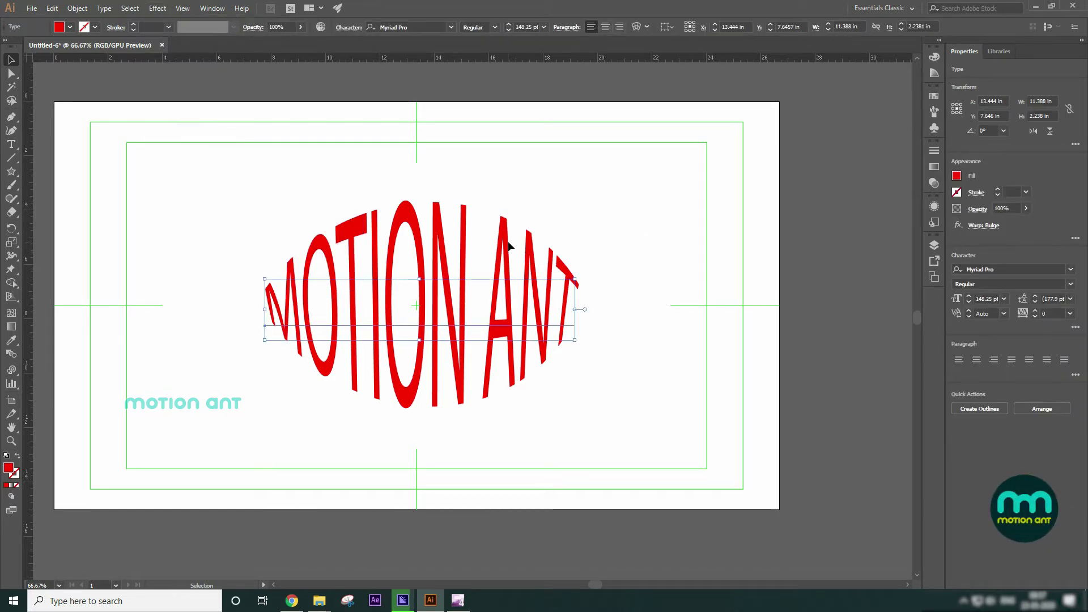
# - Save the warped red MOTION ANT text's appearance as a new graphic style
pyautogui.click(214, 9)
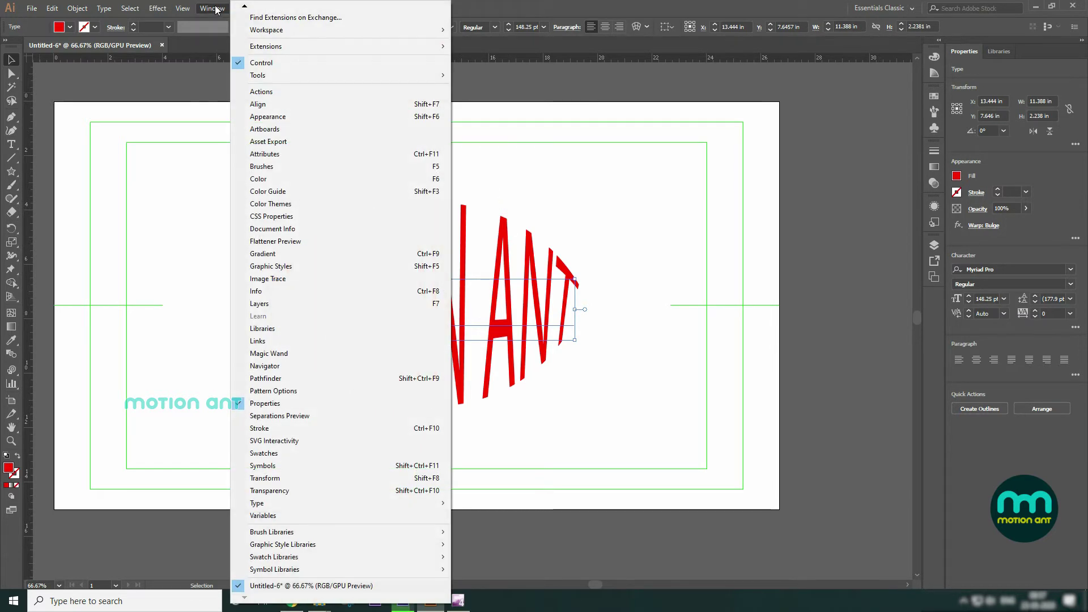
pyautogui.click(338, 267)
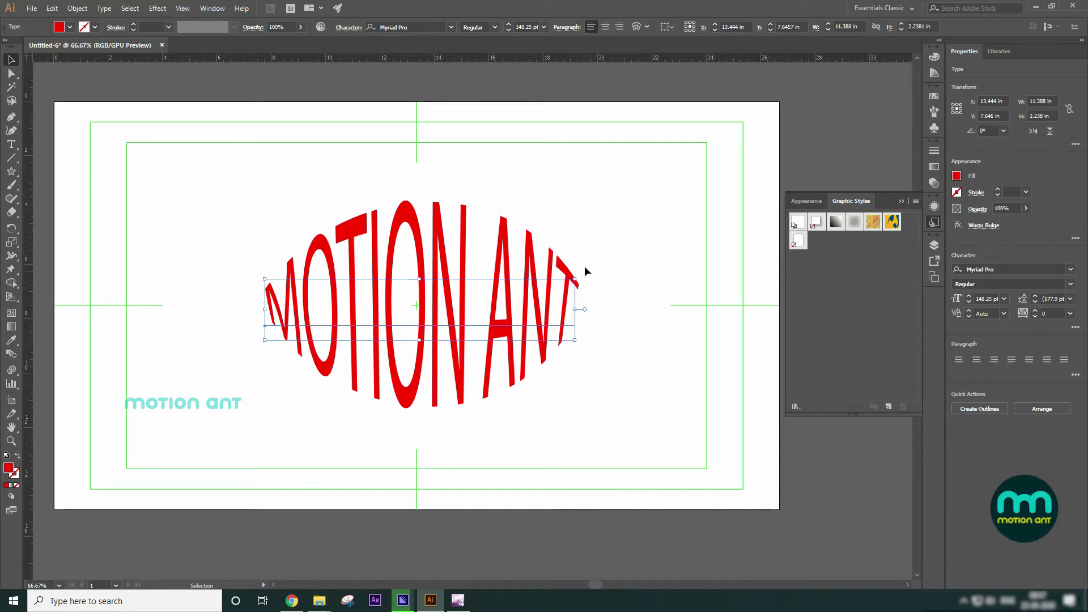
pyautogui.moveTo(234, 185); pyautogui.dragTo(491, 370)
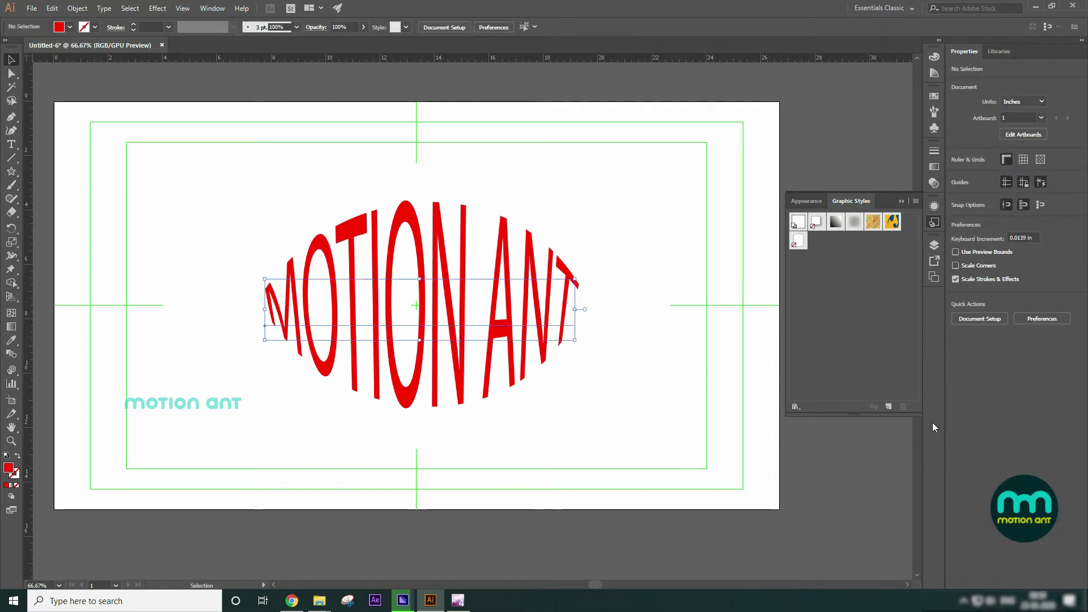
pyautogui.click(888, 407)
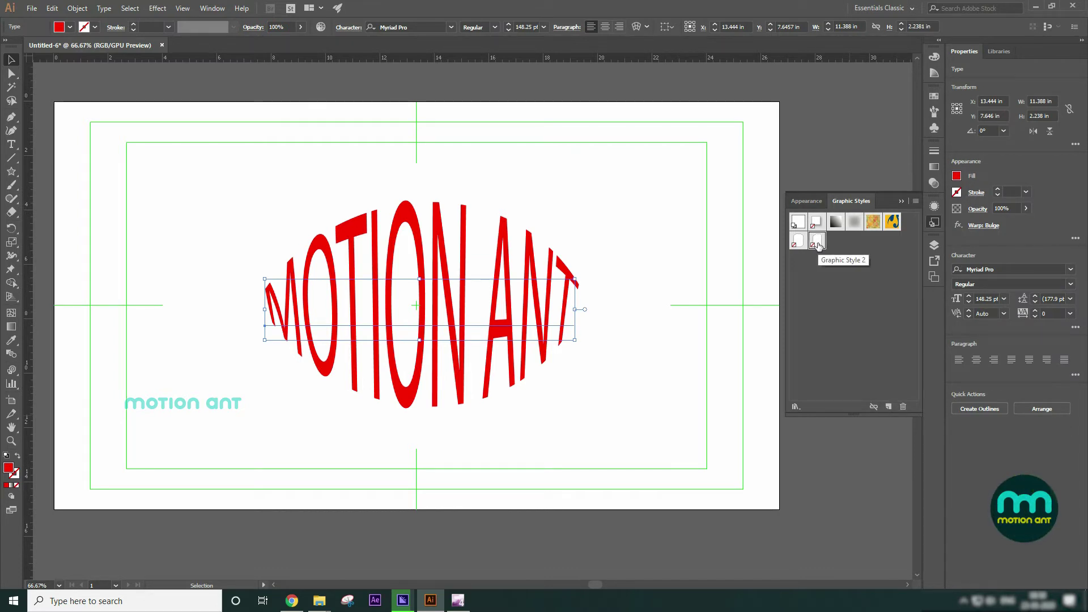
# - Delete the warped red MOTION ANT text from the artboard
pyautogui.click(606, 244)
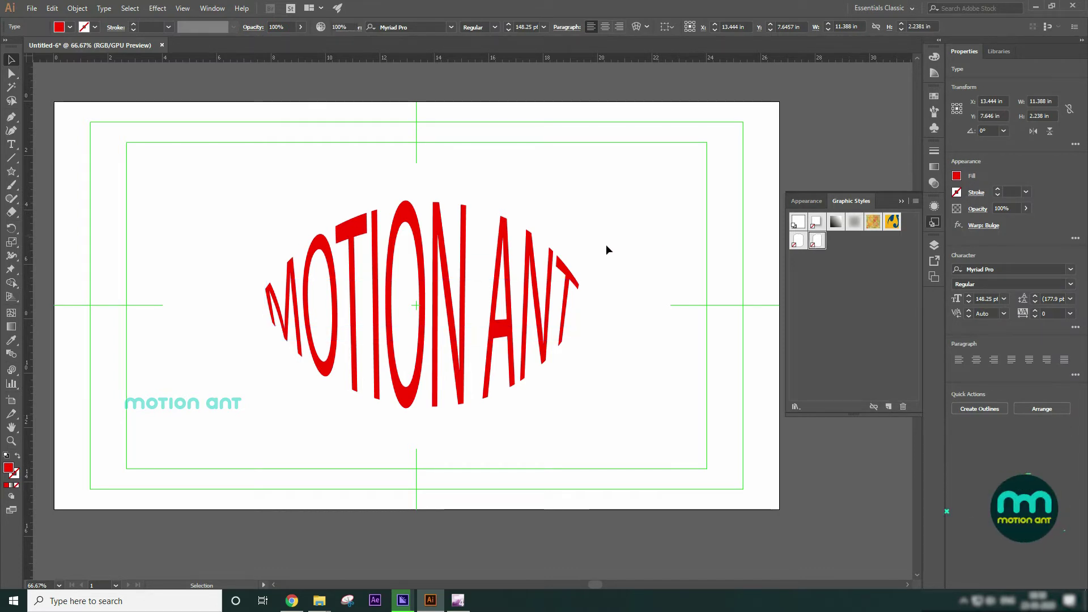
pyautogui.click(499, 343)
pyautogui.press('Delete')
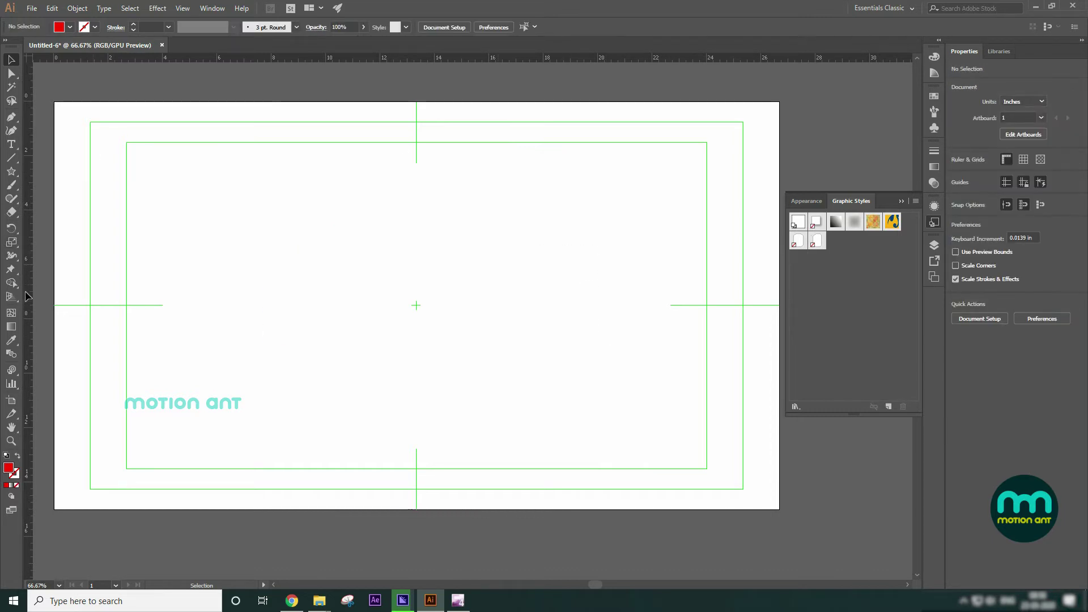
# - Add the point text "iLLUSTRATOR" in the upper middle of the artboard
pyautogui.click(12, 145)
pyautogui.click(308, 245)
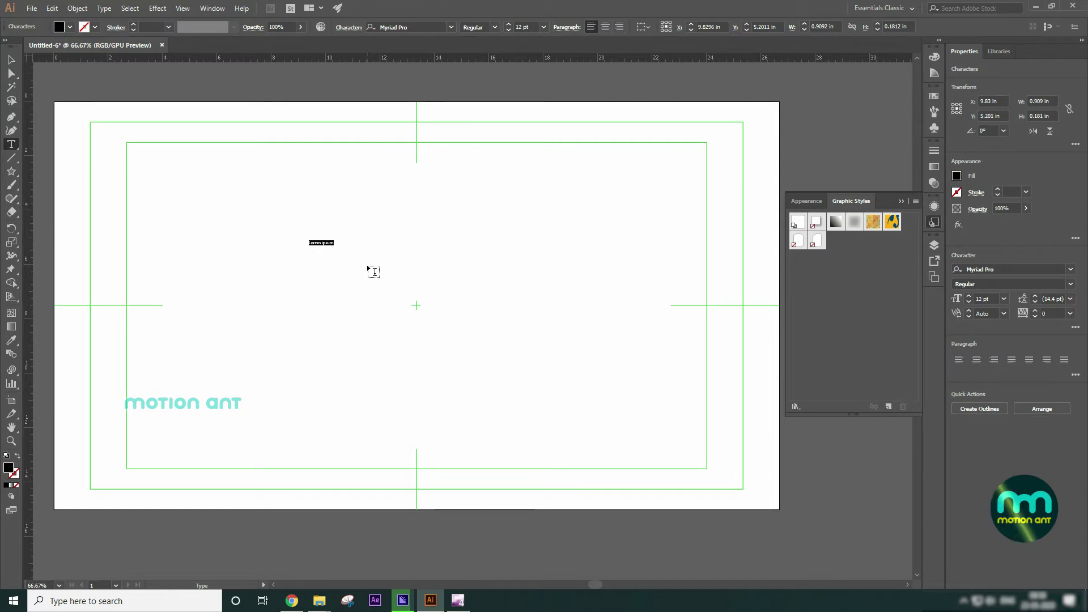
pyautogui.press('BackSpace')
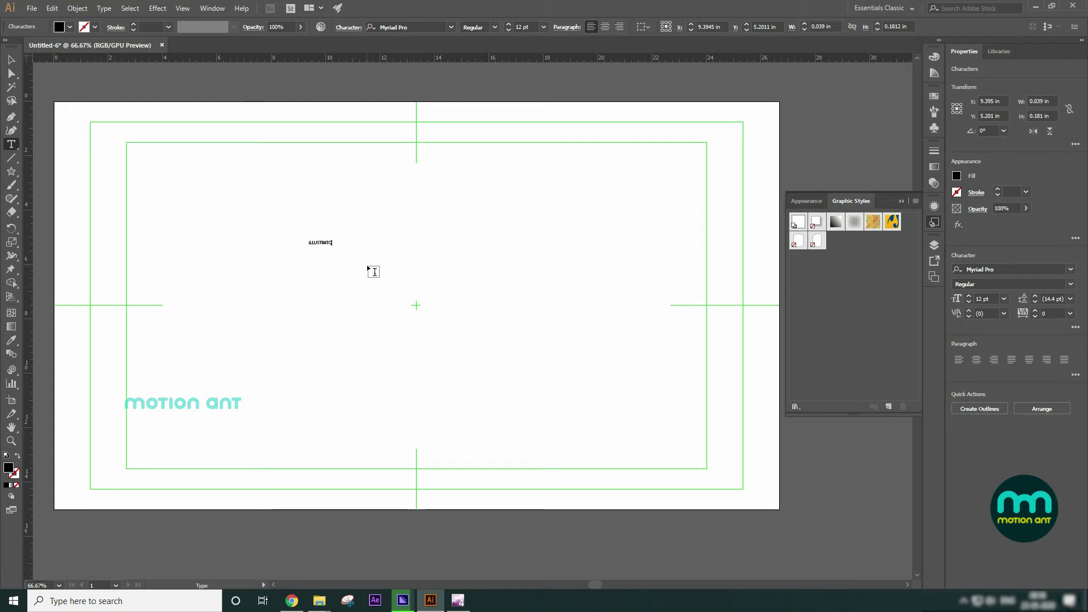
# - Enlarge all of the iLLUSTRATOR text to 124 pt and finish editing it
pyautogui.hotkey('ctrl', 'a')
pyautogui.hotkey('ctrl', 'shift', '.')
pyautogui.hotkey('ctrl', 'shift', '.')
pyautogui.hotkey('ctrl', 'shift', '.')
pyautogui.hotkey('ctrl', 'shift', '.')
pyautogui.hotkey('ctrl', 'shift', '.')
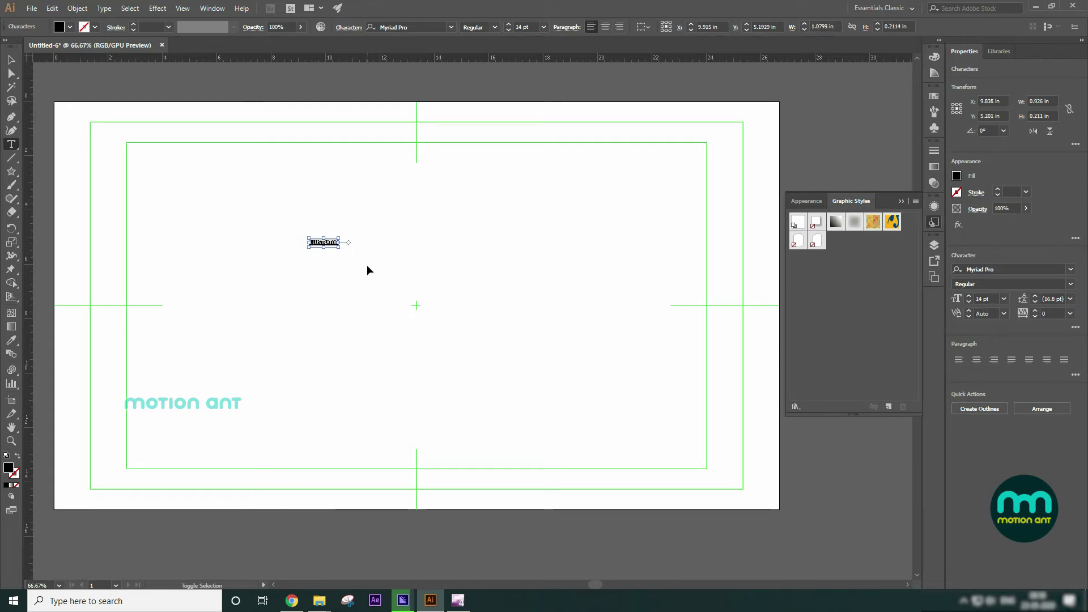
pyautogui.hotkey('ctrl', 'shift', '.')
pyautogui.hotkey('ctrl', 'shift', '.')
pyautogui.hotkey('ctrl', 'shift', '.')
pyautogui.hotkey('ctrl', 'shift', '.')
pyautogui.hotkey('ctrl', 'shift', '.')
pyautogui.hotkey('ctrl', 'shift', '.')
pyautogui.hotkey('ctrl', 'shift', '.')
pyautogui.hotkey('ctrl', 'shift', '.')
pyautogui.hotkey('ctrl', 'shift', '.')
pyautogui.hotkey('ctrl', 'shift', '.')
pyautogui.hotkey('ctrl', 'shift', '.')
pyautogui.hotkey('ctrl', 'shift', '.')
pyautogui.hotkey('ctrl', 'shift', '.')
pyautogui.hotkey('ctrl', 'shift', '.')
pyautogui.hotkey('ctrl', 'shift', '.')
pyautogui.hotkey('ctrl', 'shift', '.')
pyautogui.hotkey('ctrl', 'shift', '.')
pyautogui.hotkey('ctrl', 'shift', '.')
pyautogui.hotkey('ctrl', 'shift', '.')
pyautogui.hotkey('ctrl', 'shift', '.')
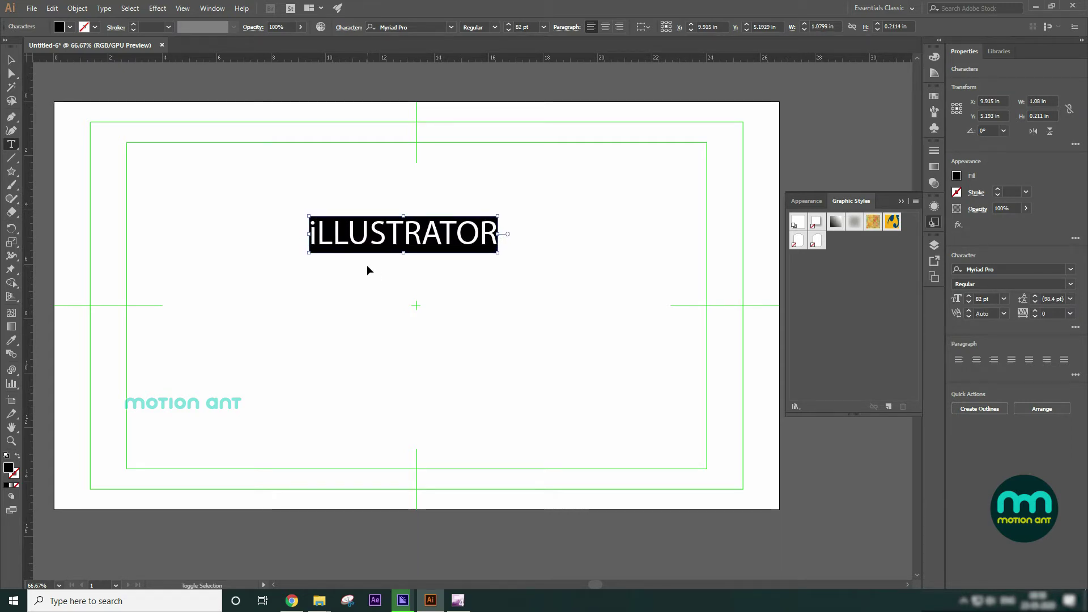
pyautogui.hotkey('ctrl', 'shift', '.')
pyautogui.hotkey('ctrl', 'shift', '.')
pyautogui.hotkey('ctrl', 'shift', '.')
pyautogui.hotkey('ctrl', 'shift', '.')
pyautogui.hotkey('ctrl', 'shift', '.')
pyautogui.hotkey('ctrl', 'shift', '.')
pyautogui.hotkey('ctrl', 'shift', '.')
pyautogui.hotkey('ctrl', 'shift', '.')
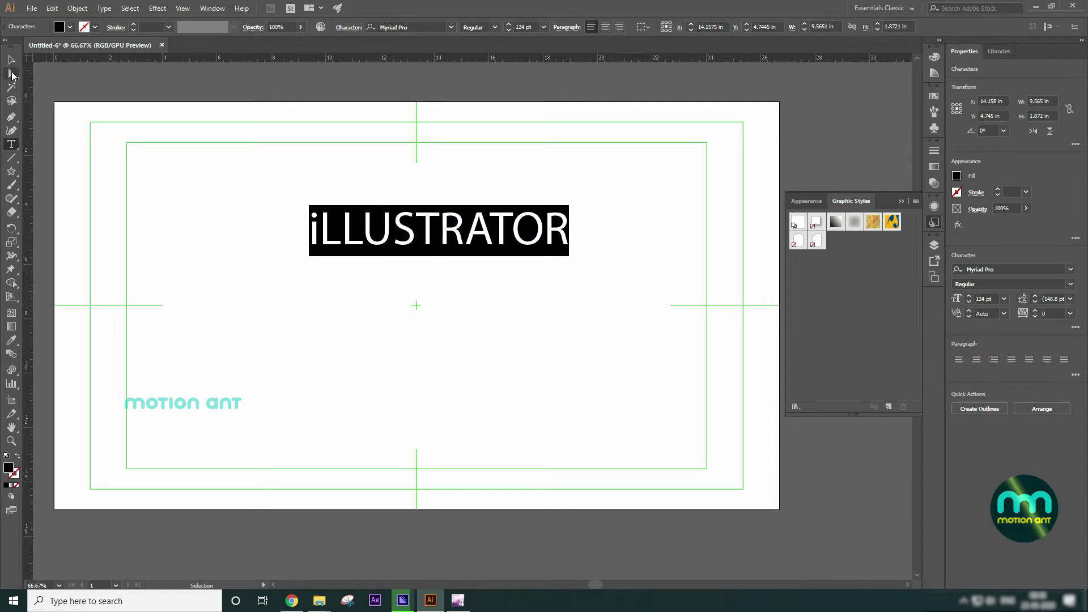
pyautogui.click(15, 59)
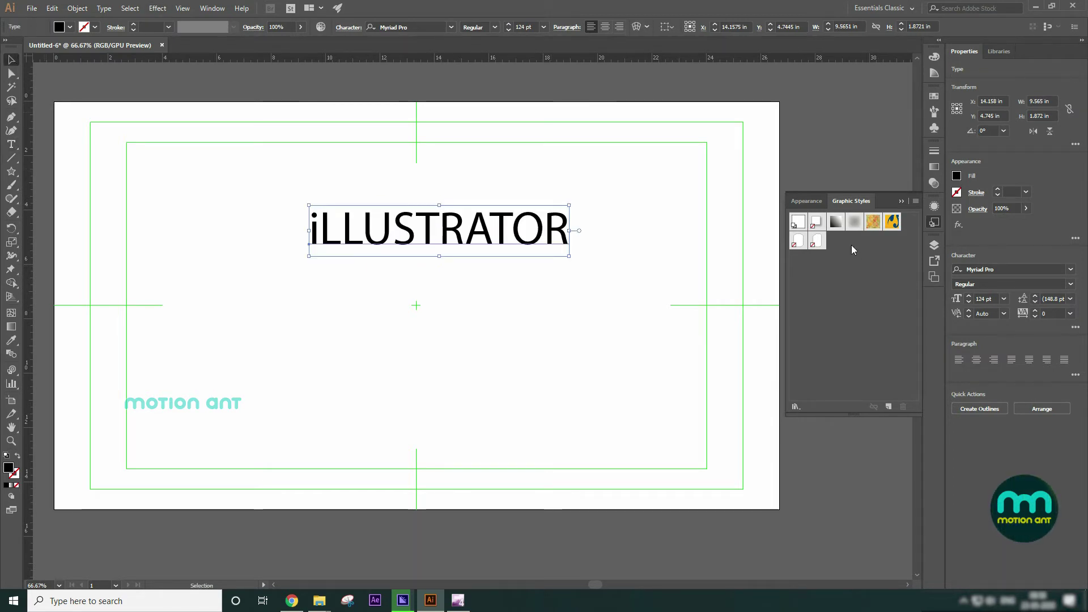
# - Apply the saved Bulge graphic style to the iLLUSTRATOR text and move it to about X 19.78 in, Y 5.87 in
pyautogui.click(818, 242)
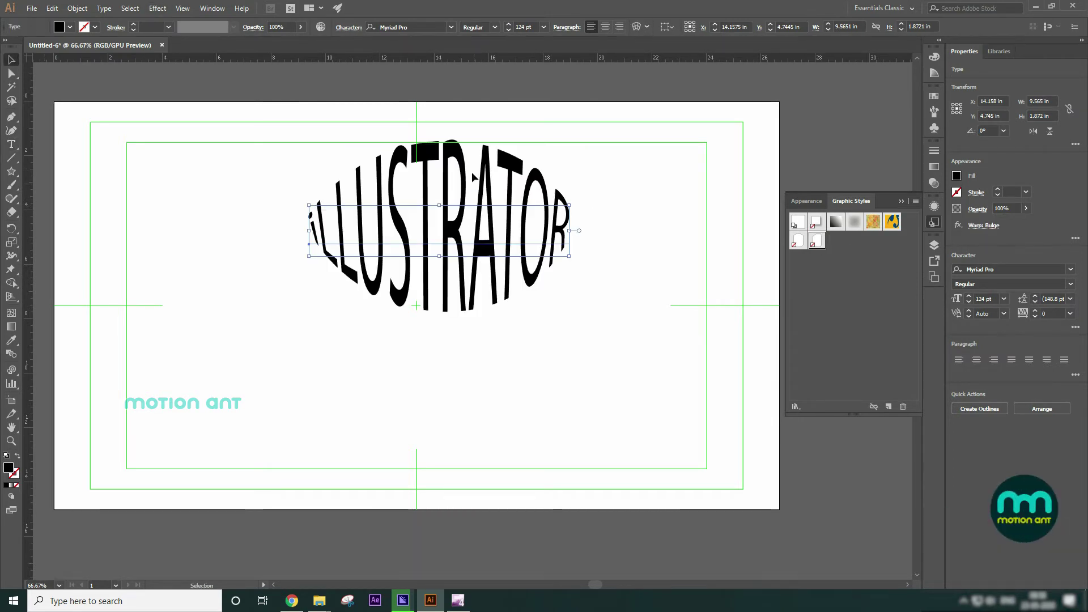
pyautogui.moveTo(458, 153); pyautogui.dragTo(602, 183)
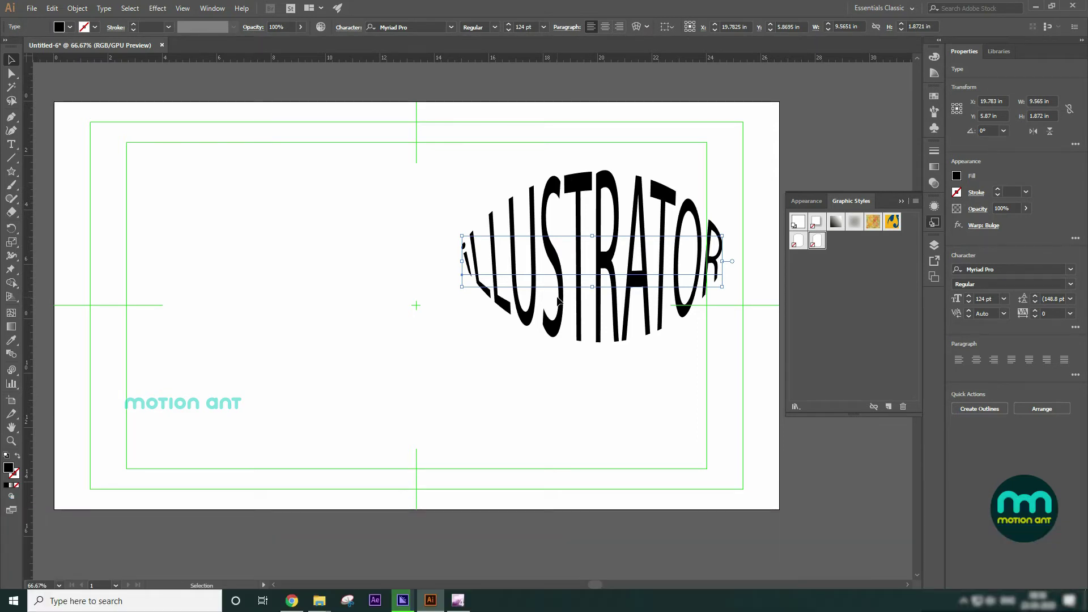
pyautogui.click(223, 173)
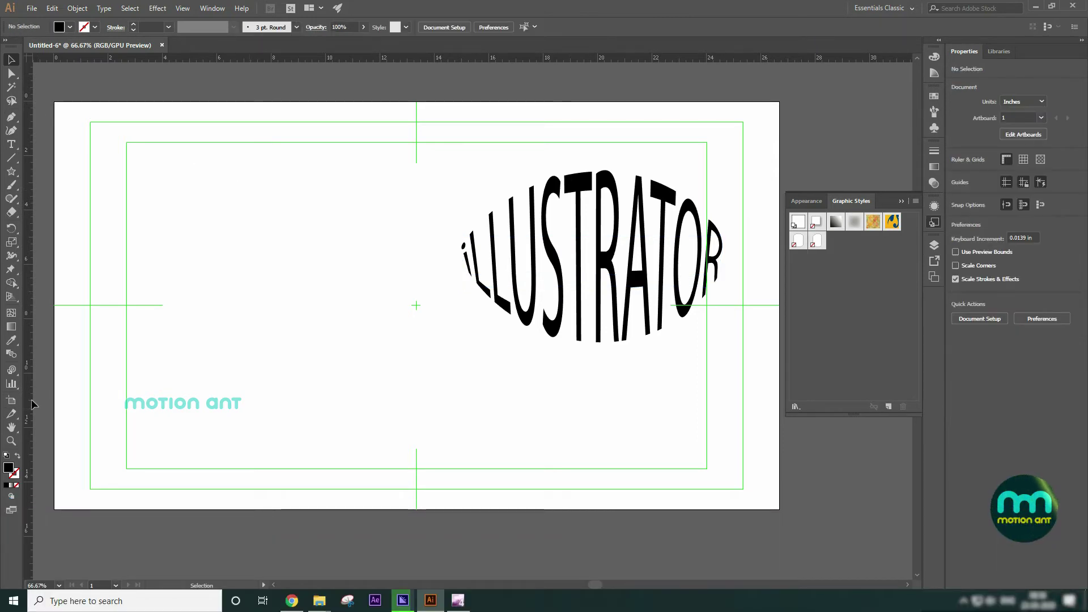
pyautogui.click(556, 216)
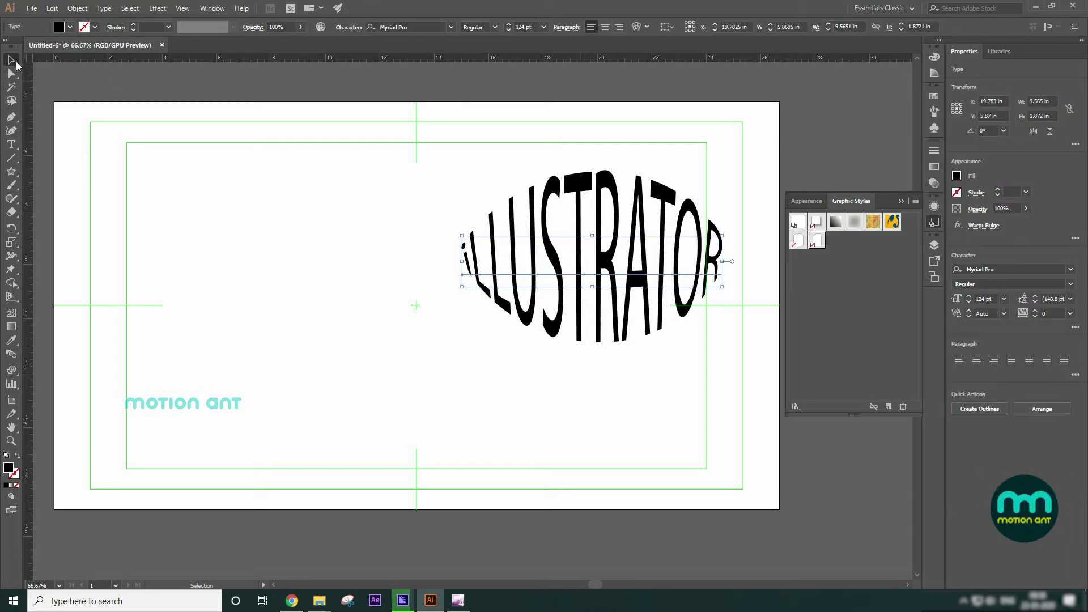
pyautogui.click(11, 371)
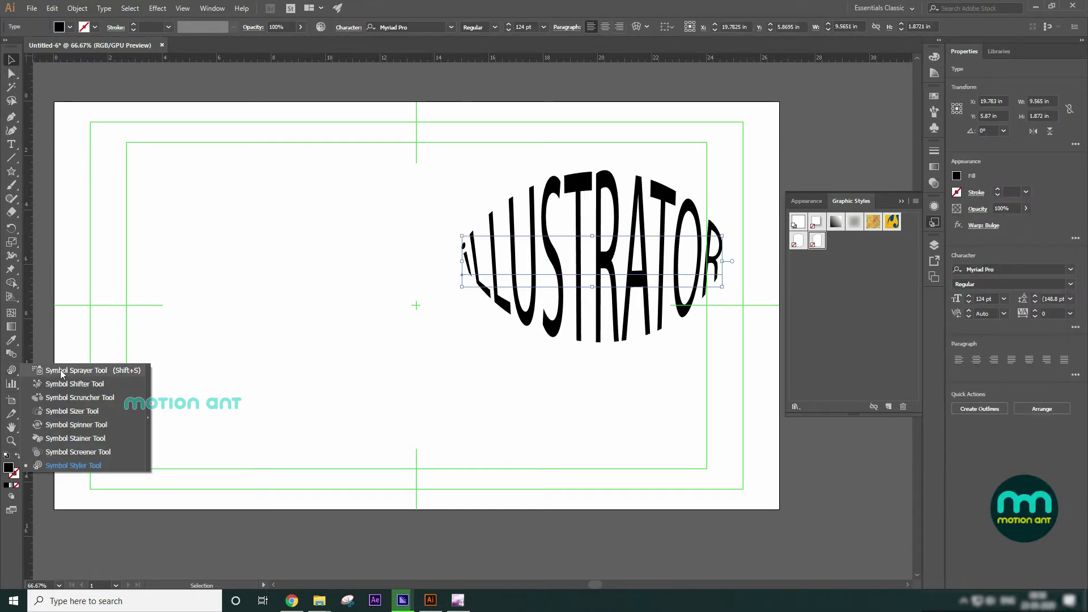
pyautogui.click(94, 466)
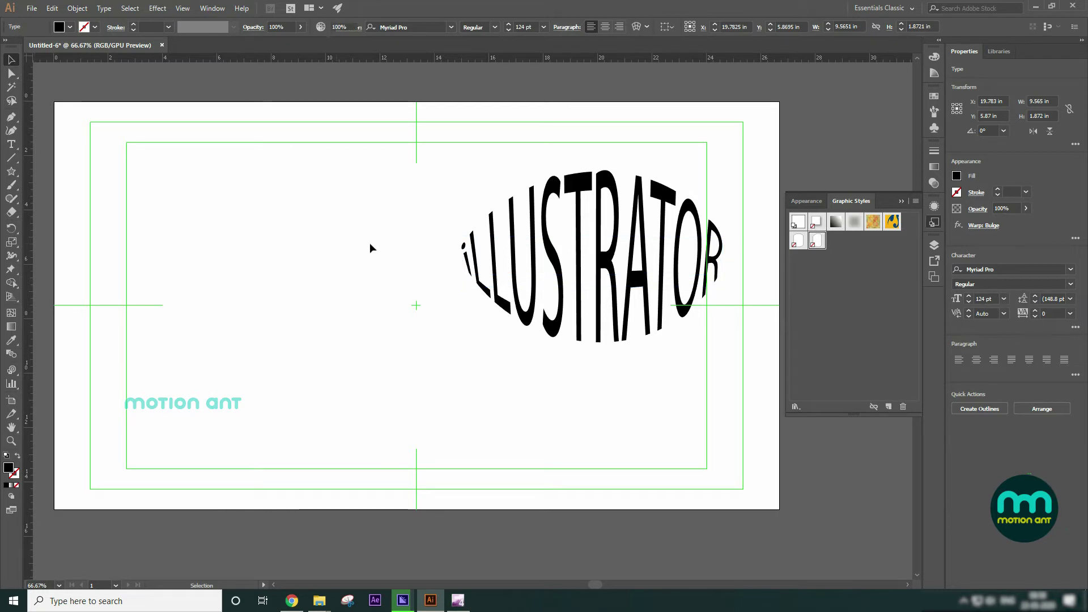
pyautogui.click(336, 248)
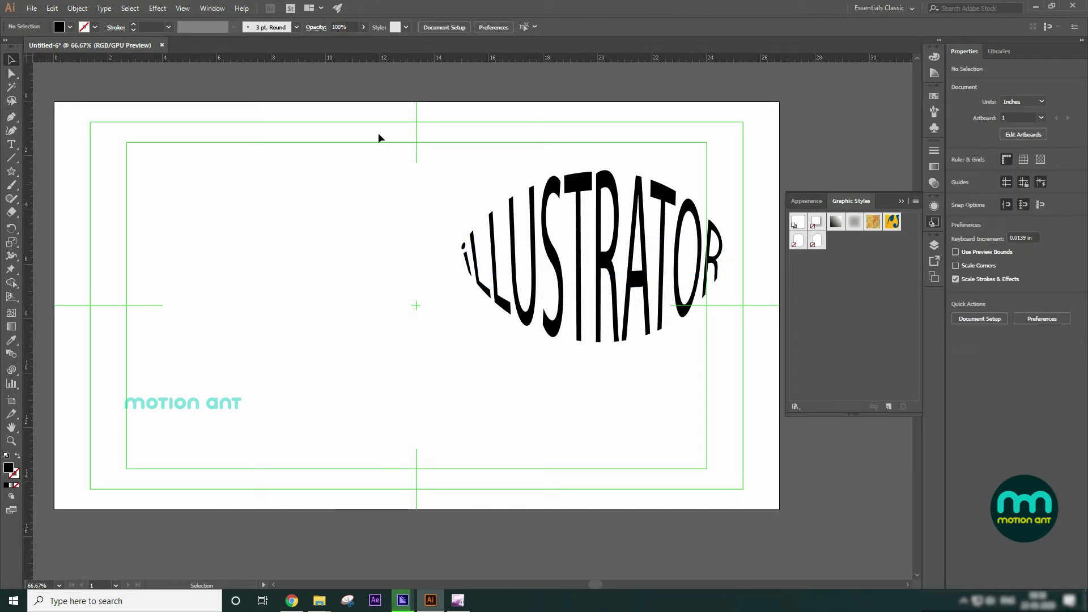
# - Open the Nature symbol library and choose the Butterfly symbol
pyautogui.click(213, 8)
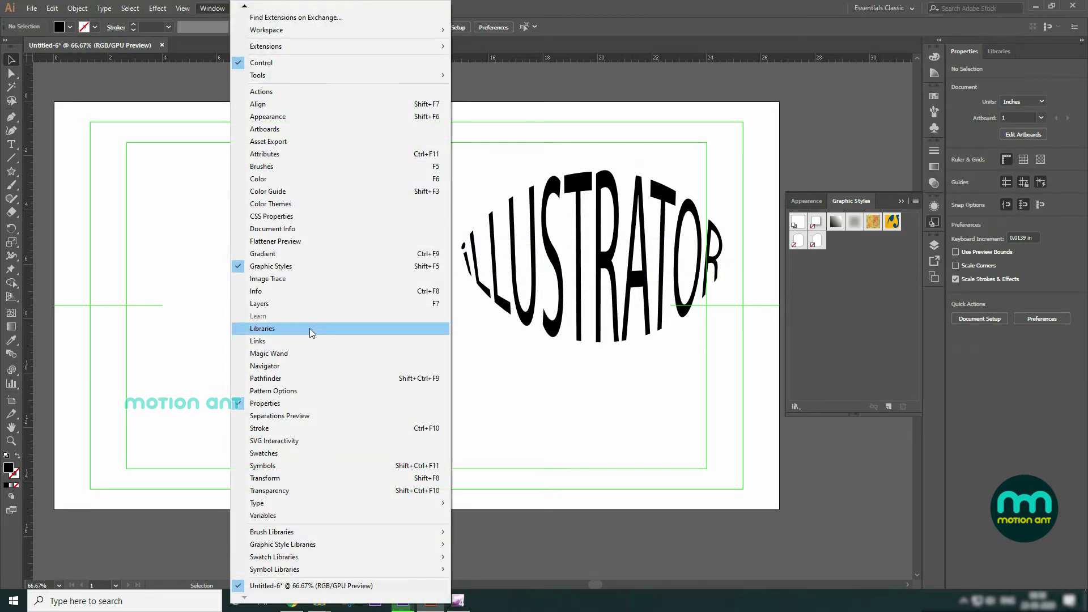
pyautogui.click(267, 466)
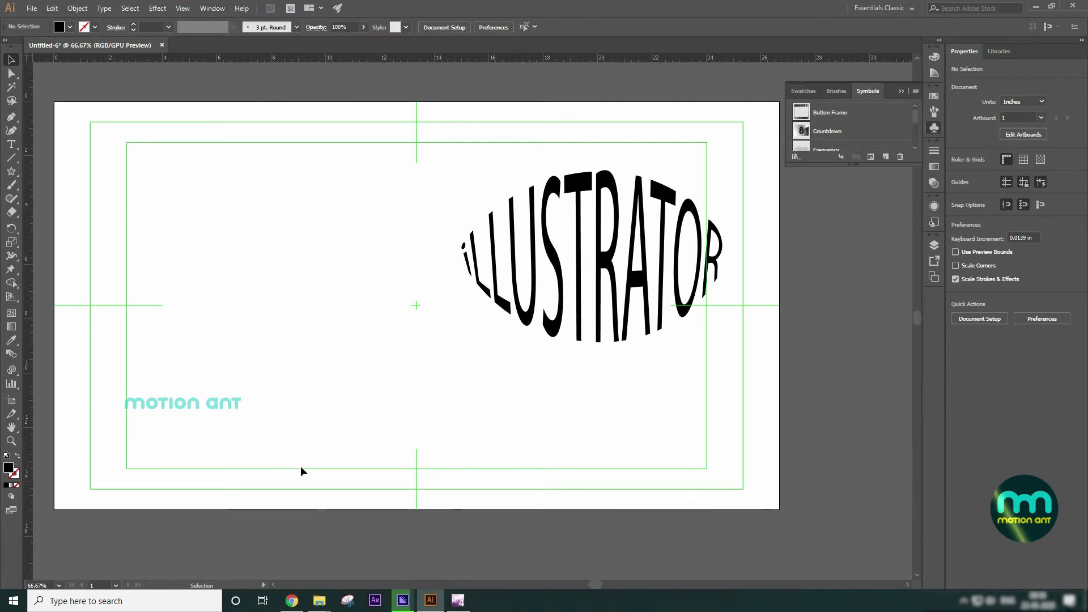
pyautogui.click(915, 91)
pyautogui.moveTo(975, 319)
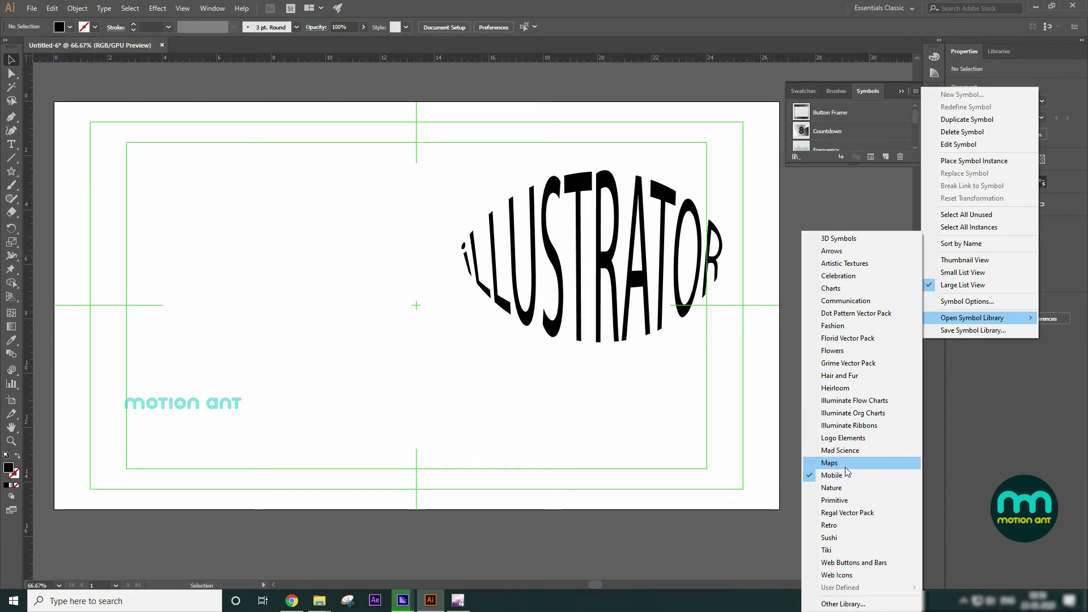
pyautogui.click(848, 489)
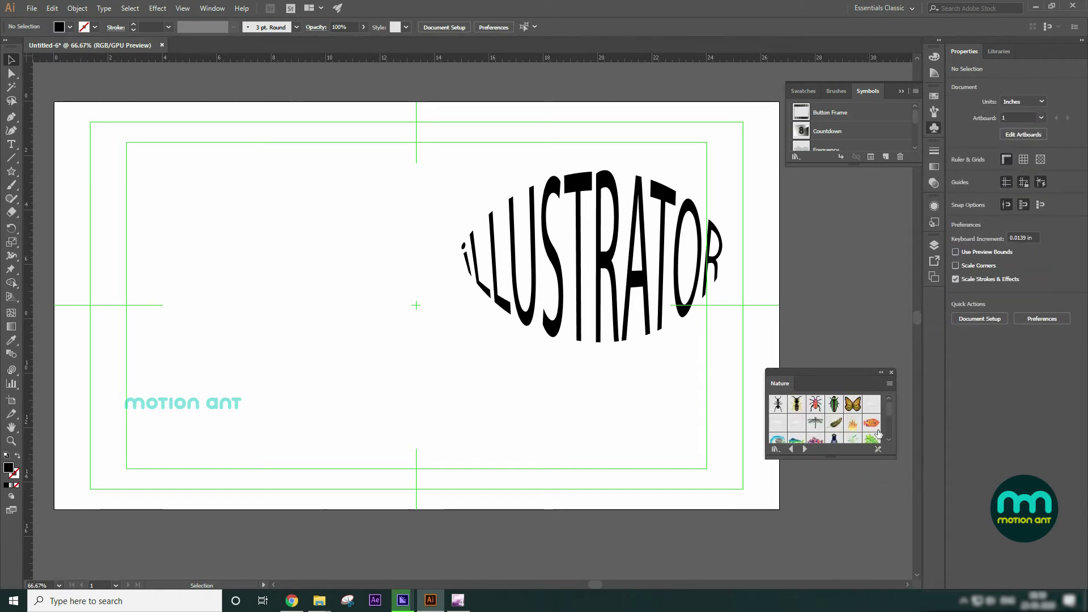
pyautogui.click(854, 408)
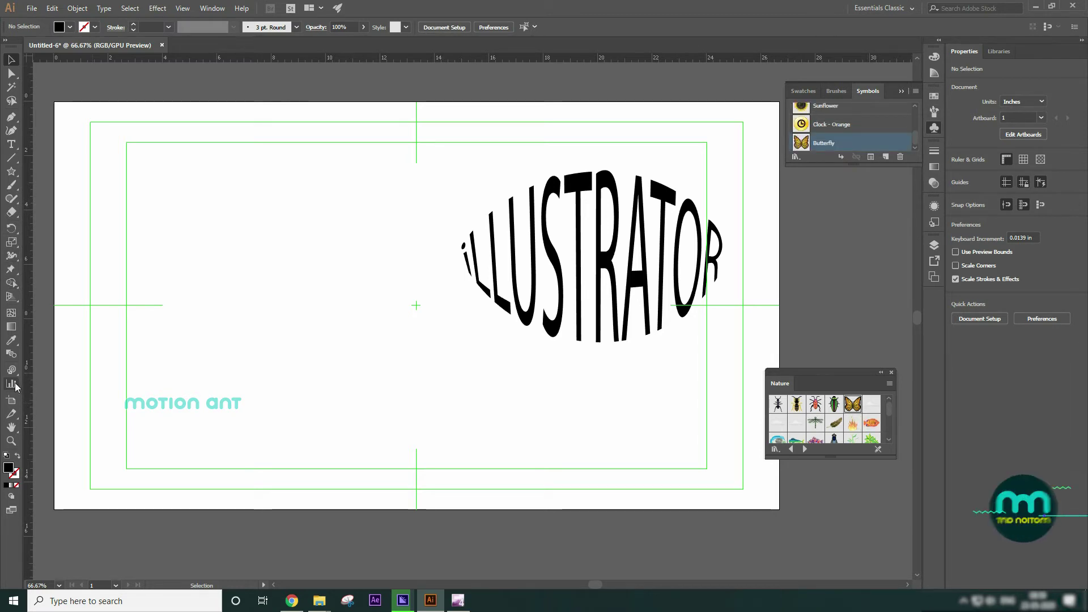
# - Spray two horizontal rows of butterflies beside the iLLUSTRATOR text with the Symbol Sprayer, making a set about 11.9 in wide
pyautogui.moveTo(12, 370); pyautogui.dragTo(61, 374)
pyautogui.click(62, 371)
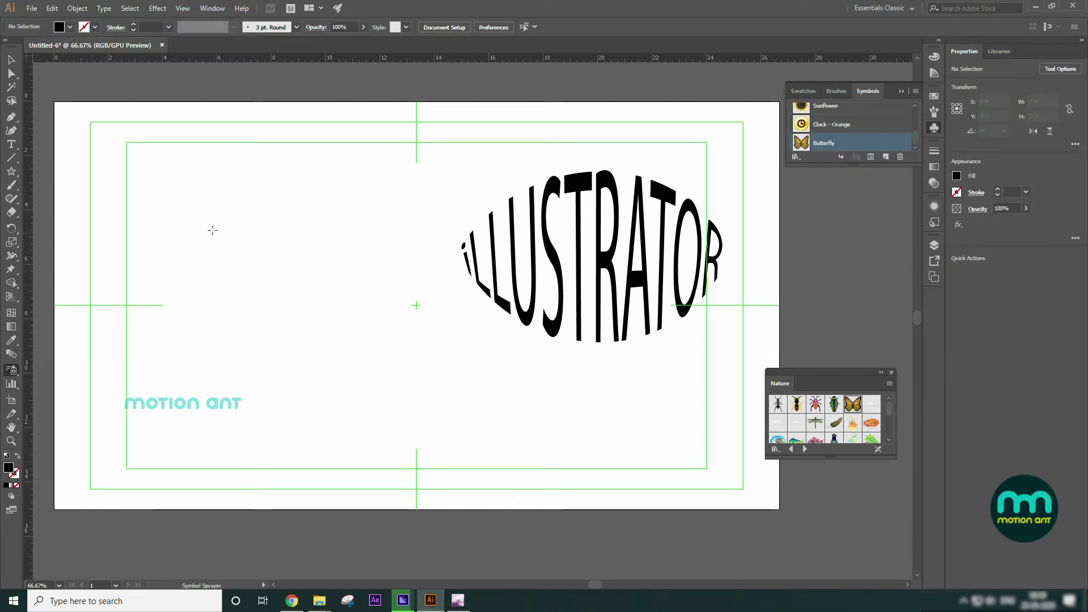
pyautogui.moveTo(133, 236); pyautogui.dragTo(389, 236)
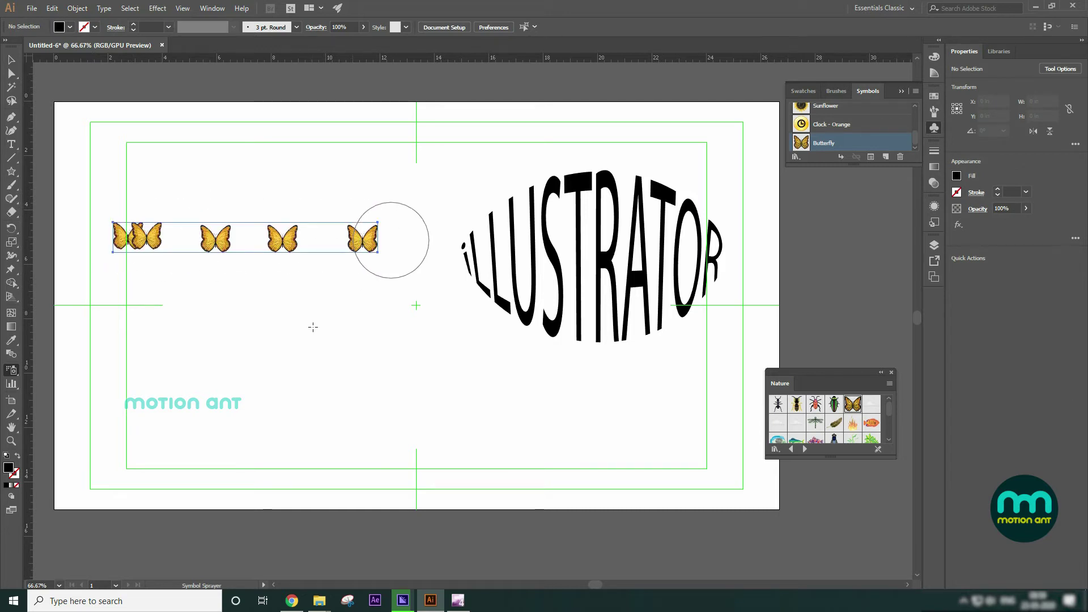
pyautogui.moveTo(164, 308)
pyautogui.mouseDown()
pyautogui.moveTo(165, 294)
pyautogui.moveTo(417, 311)
pyautogui.mouseUp()
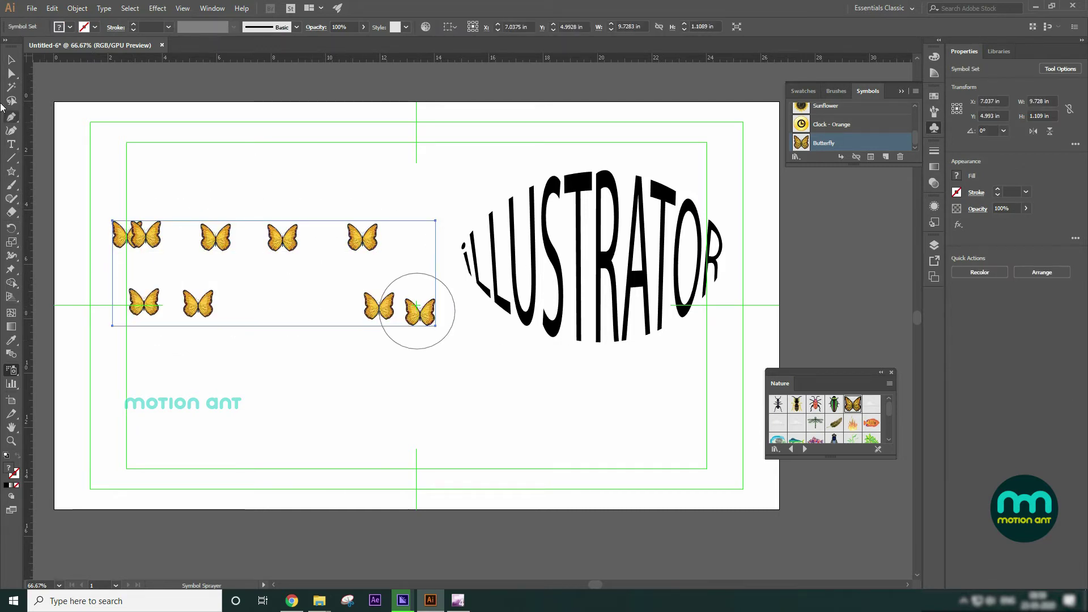
pyautogui.click(12, 62)
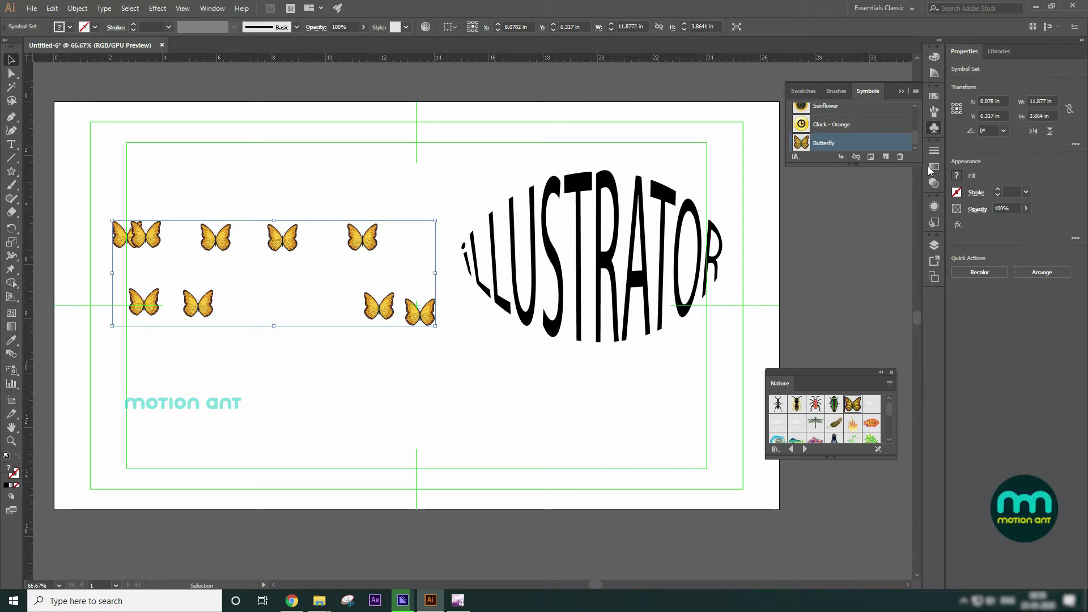
# - Apply the saved Bulge graphic style to the butterfly symbol set
pyautogui.moveTo(841, 384); pyautogui.dragTo(815, 239)
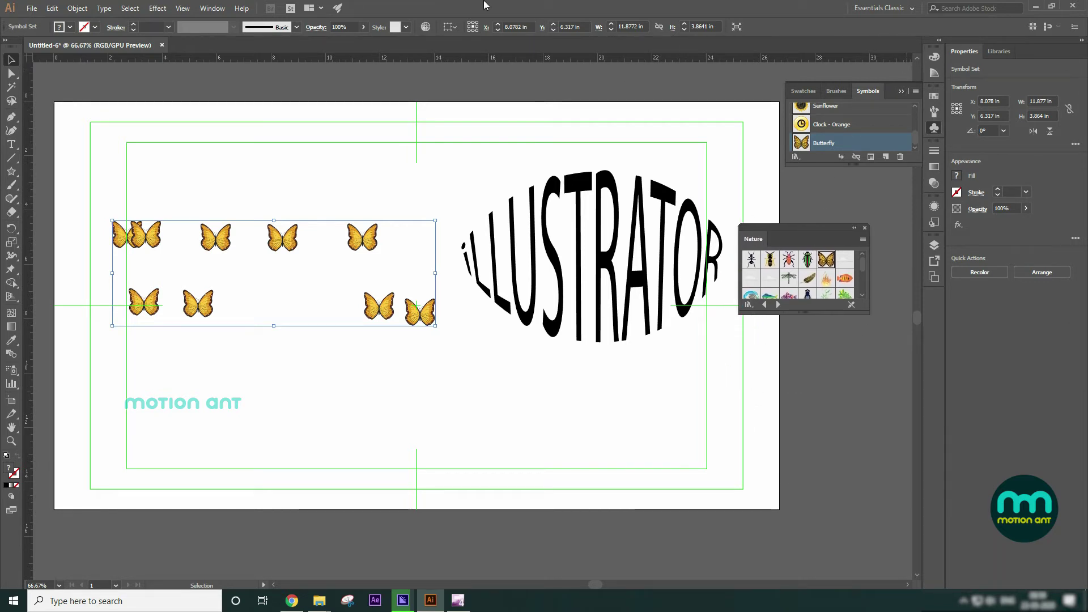
pyautogui.click(212, 8)
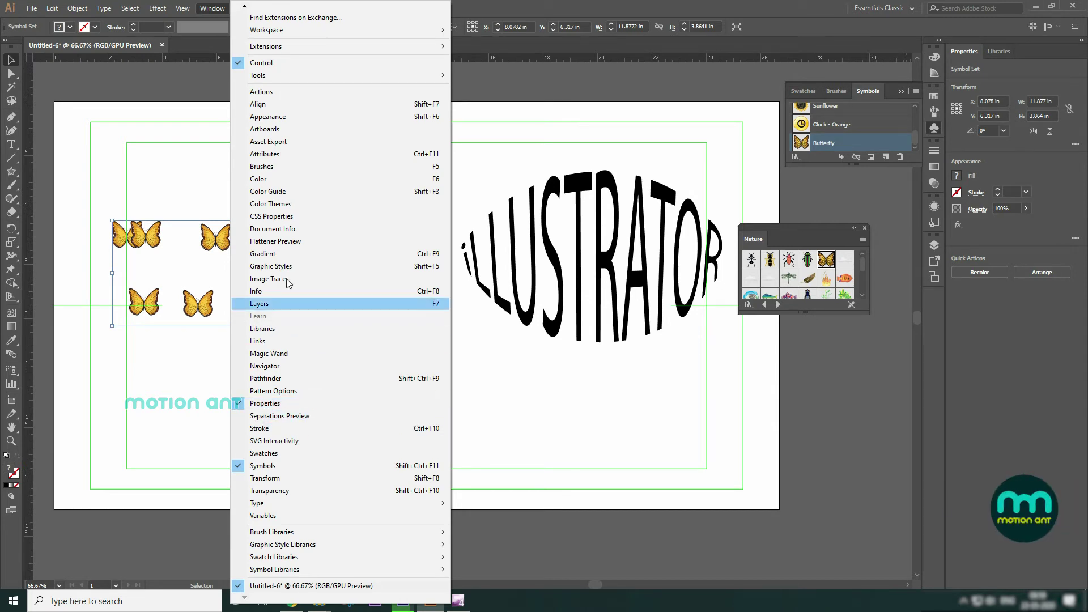
pyautogui.click(295, 266)
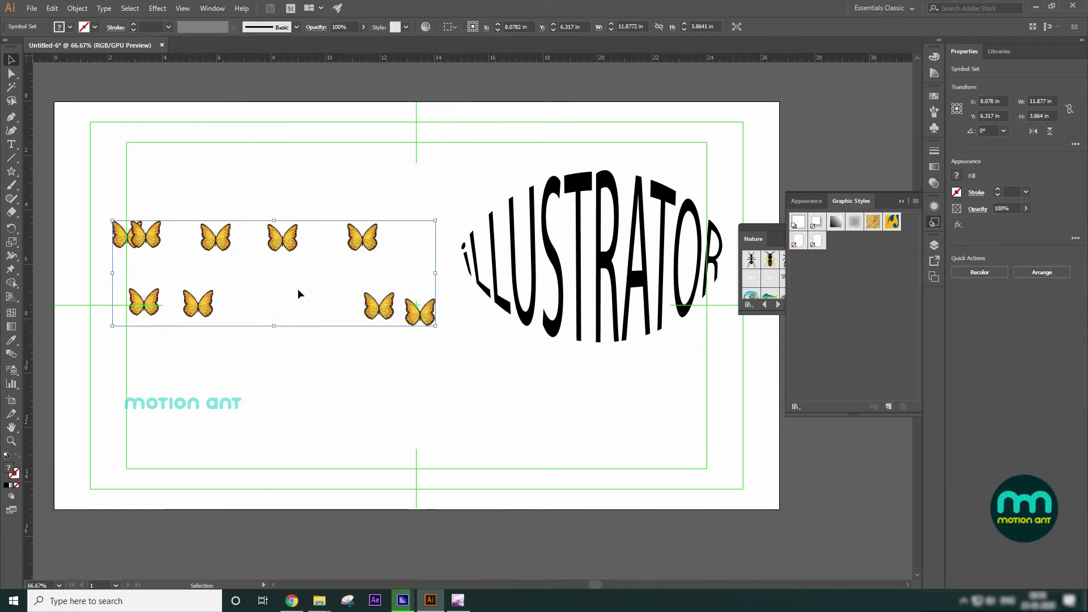
pyautogui.click(818, 242)
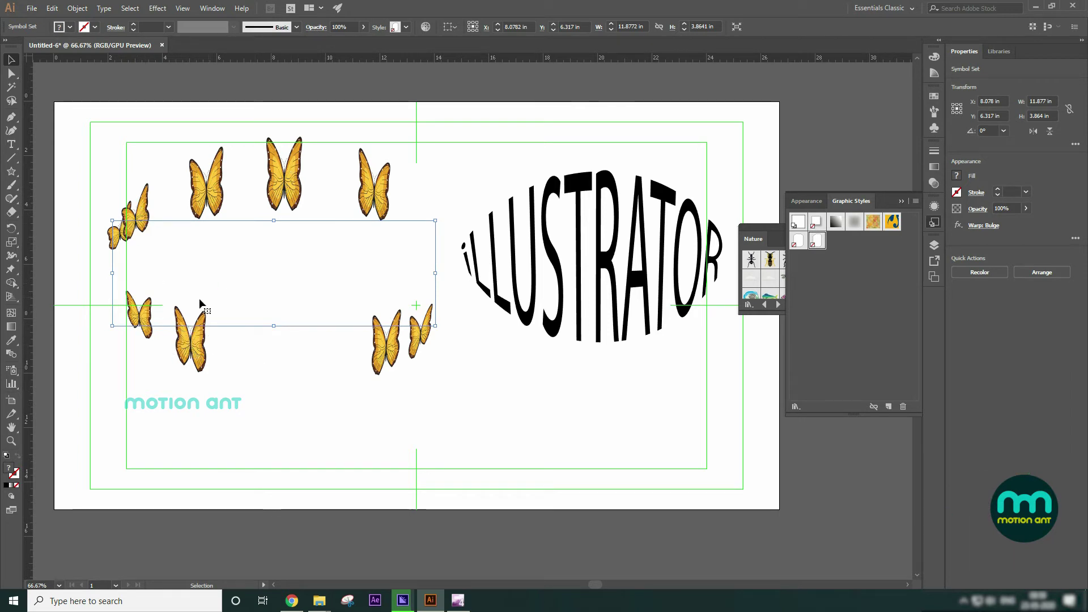
# - Undo the graphic style on the butterfly set and brush the saved Bulge style over both butterfly rows with the Symbol Styler
pyautogui.hotkey('ctrl', 'z')
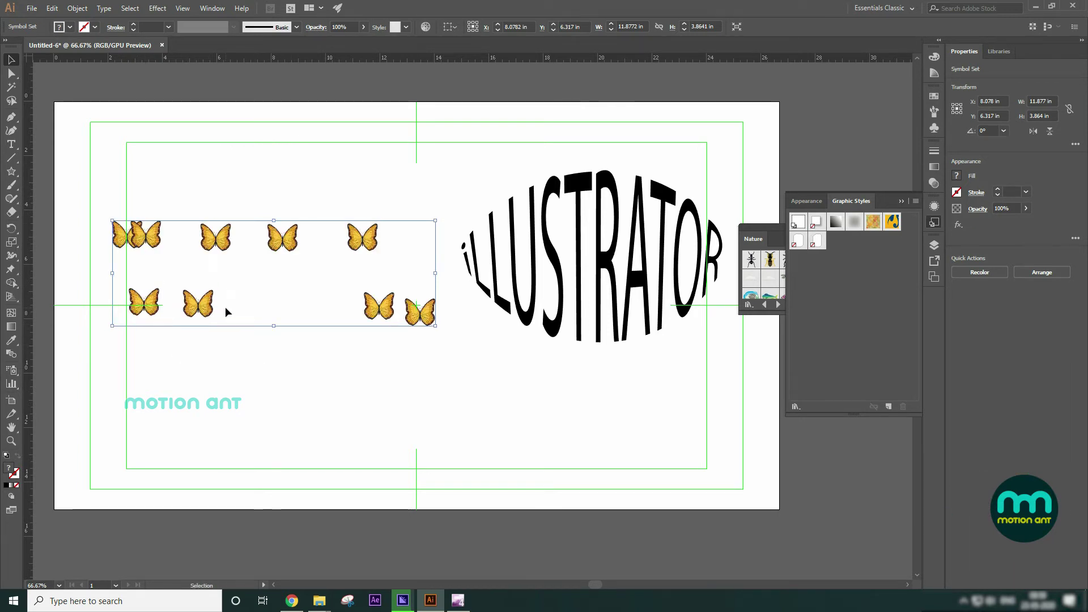
pyautogui.click(12, 369)
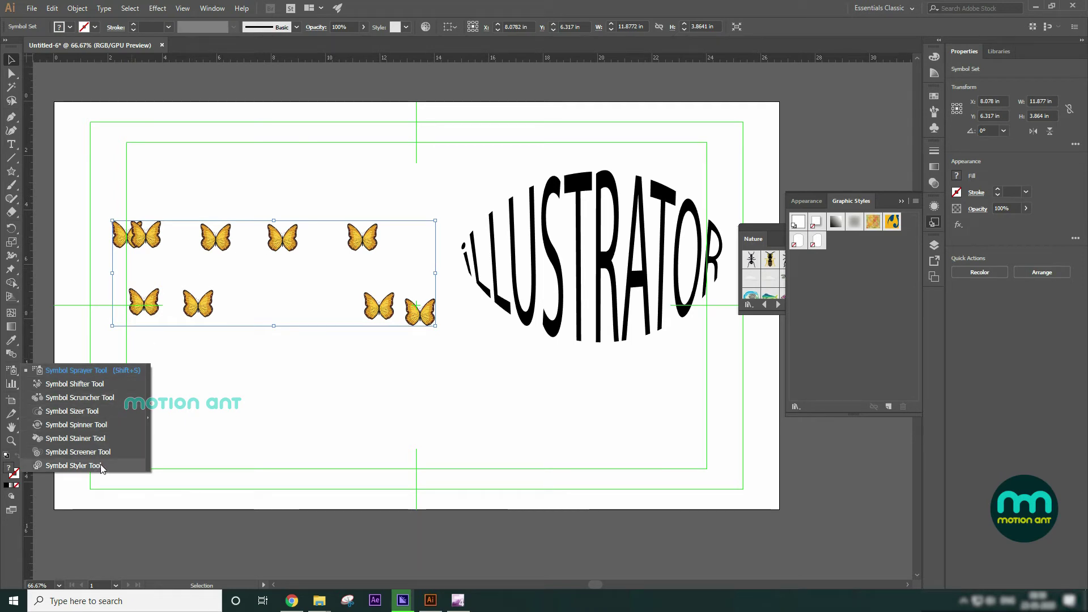
pyautogui.click(73, 465)
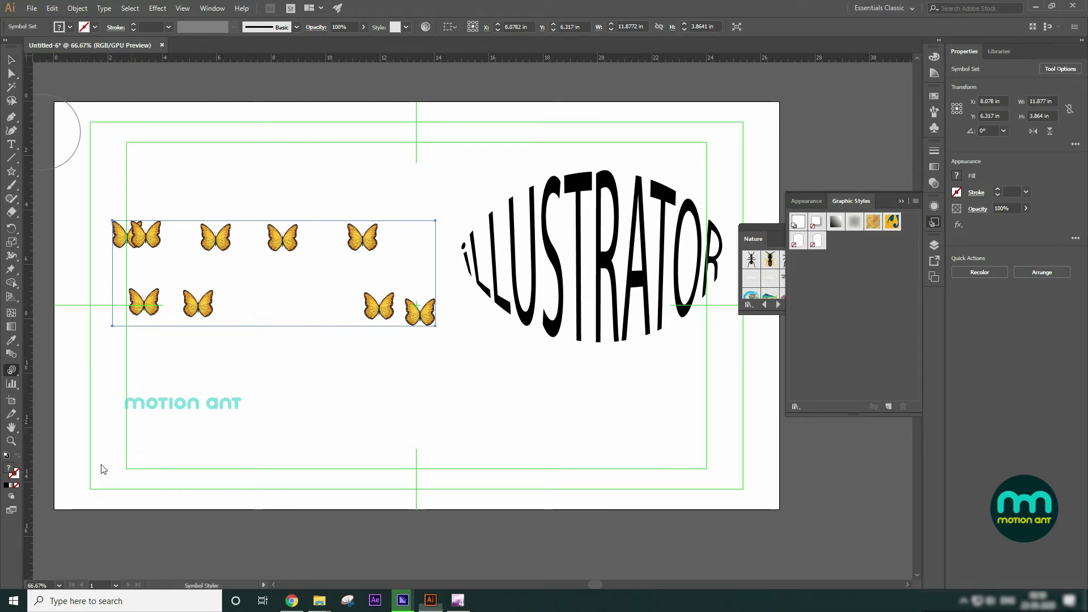
pyautogui.click(808, 245)
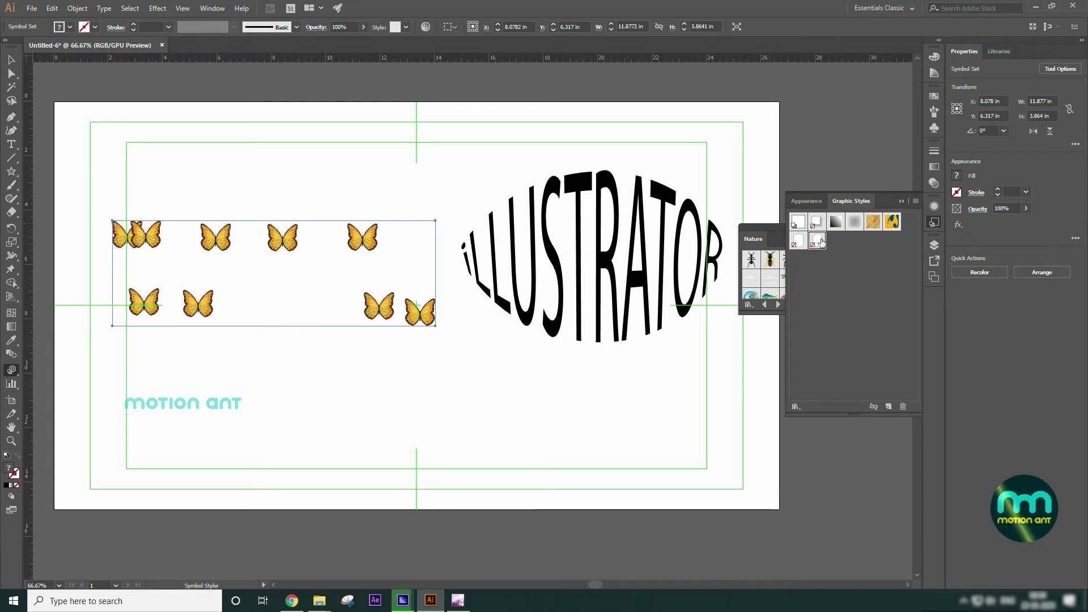
pyautogui.moveTo(134, 244)
pyautogui.mouseDown()
pyautogui.moveTo(135, 233)
pyautogui.moveTo(238, 228)
pyautogui.moveTo(377, 250)
pyautogui.moveTo(366, 244)
pyautogui.moveTo(402, 241)
pyautogui.mouseUp()
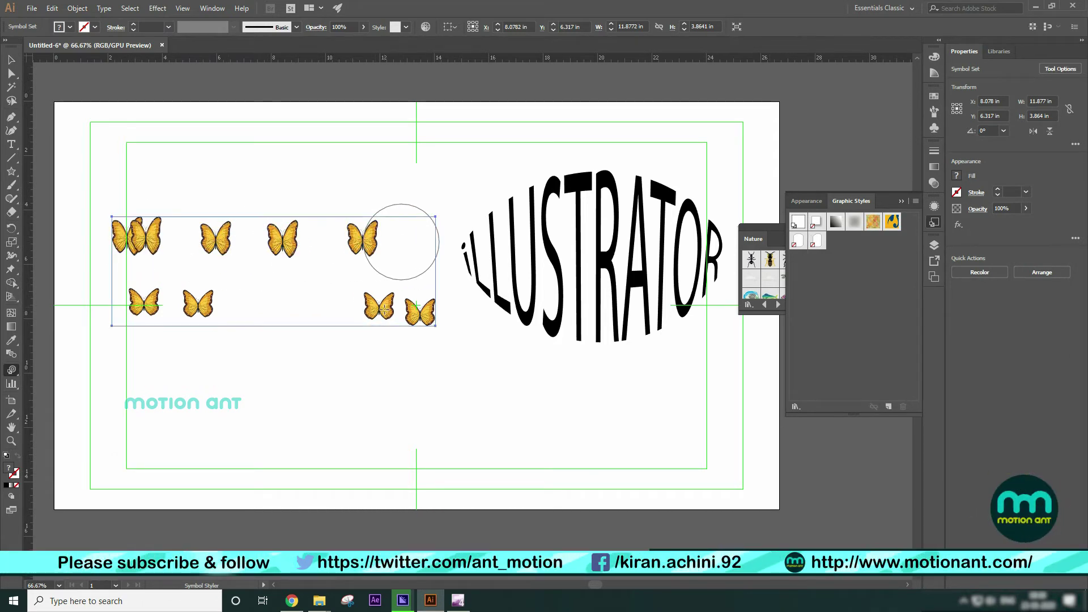
pyautogui.moveTo(152, 313)
pyautogui.mouseDown()
pyautogui.moveTo(137, 307)
pyautogui.moveTo(244, 305)
pyautogui.mouseUp()
pyautogui.moveTo(408, 314)
pyautogui.mouseDown()
pyautogui.moveTo(365, 304)
pyautogui.moveTo(364, 314)
pyautogui.mouseUp()
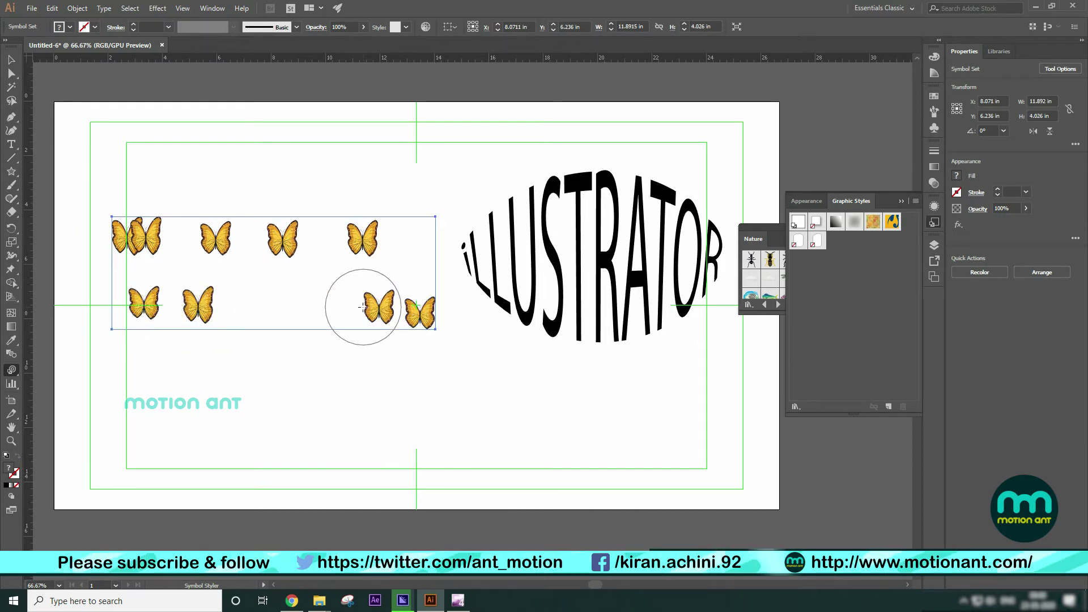
# - Enlarge the Symbol Styler brush and brush more of the Bulge style over the middle of the butterfly set
pyautogui.press(']')
pyautogui.press(']')
pyautogui.press(']')
pyautogui.press(']')
pyautogui.moveTo(294, 255)
pyautogui.mouseDown()
pyautogui.moveTo(122, 259)
pyautogui.moveTo(141, 271)
pyautogui.moveTo(371, 270)
pyautogui.mouseUp()
pyautogui.moveTo(177, 249)
pyautogui.mouseDown()
pyautogui.moveTo(283, 257)
pyautogui.moveTo(232, 266)
pyautogui.moveTo(322, 272)
pyautogui.mouseUp()
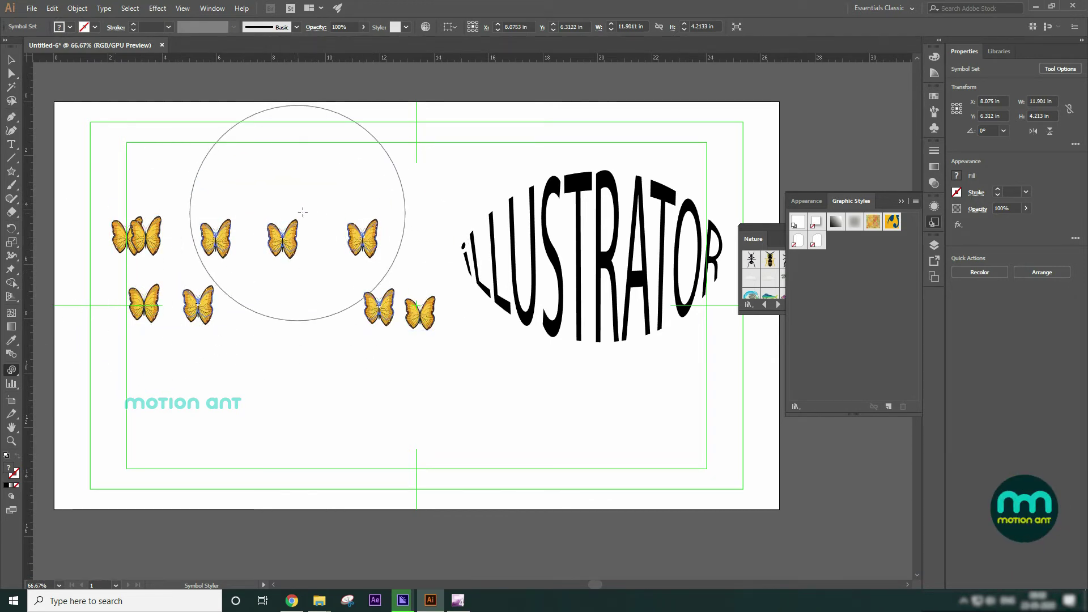
pyautogui.click(11, 62)
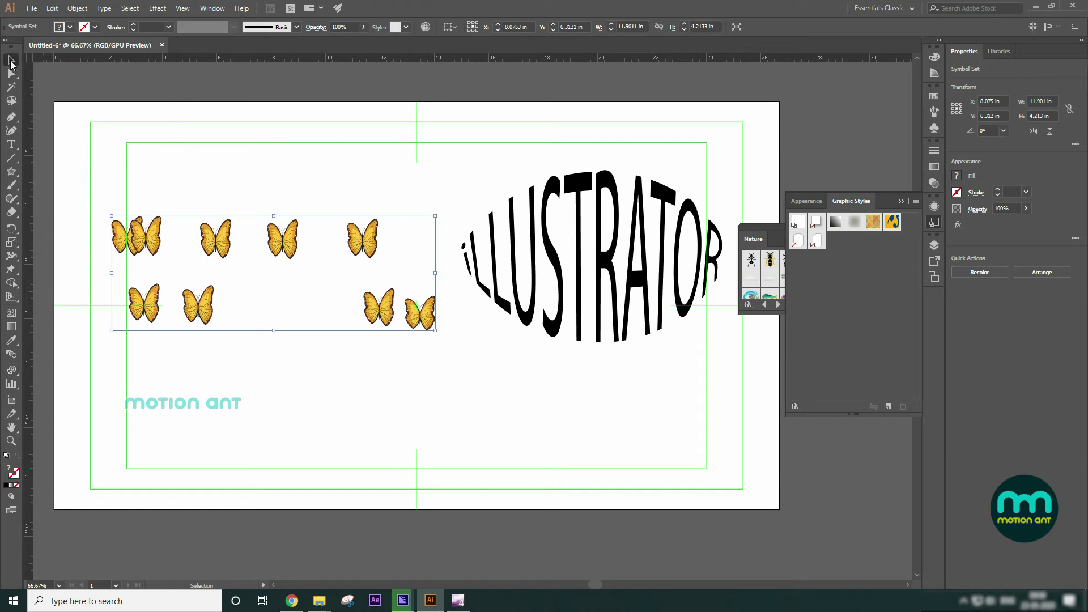
pyautogui.click(13, 371)
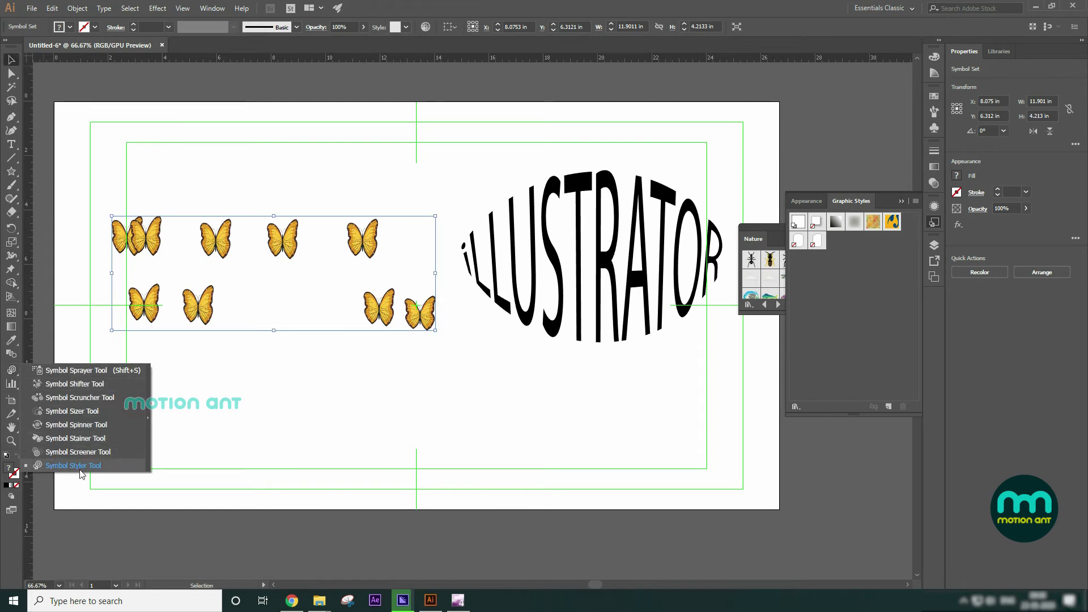
pyautogui.click(188, 203)
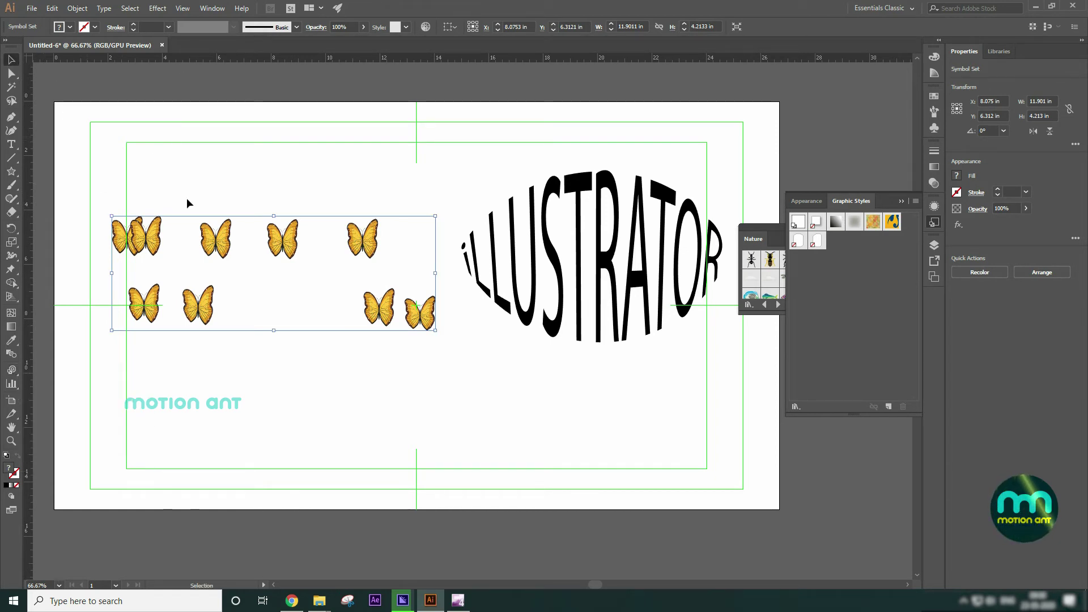
pyautogui.click(157, 8)
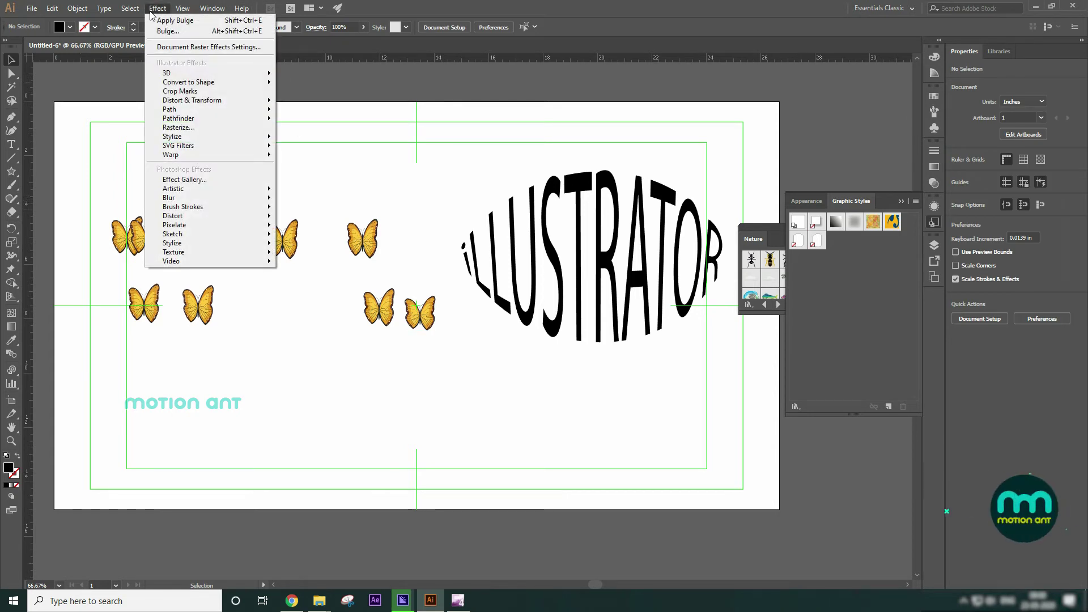
pyautogui.moveTo(192, 159)
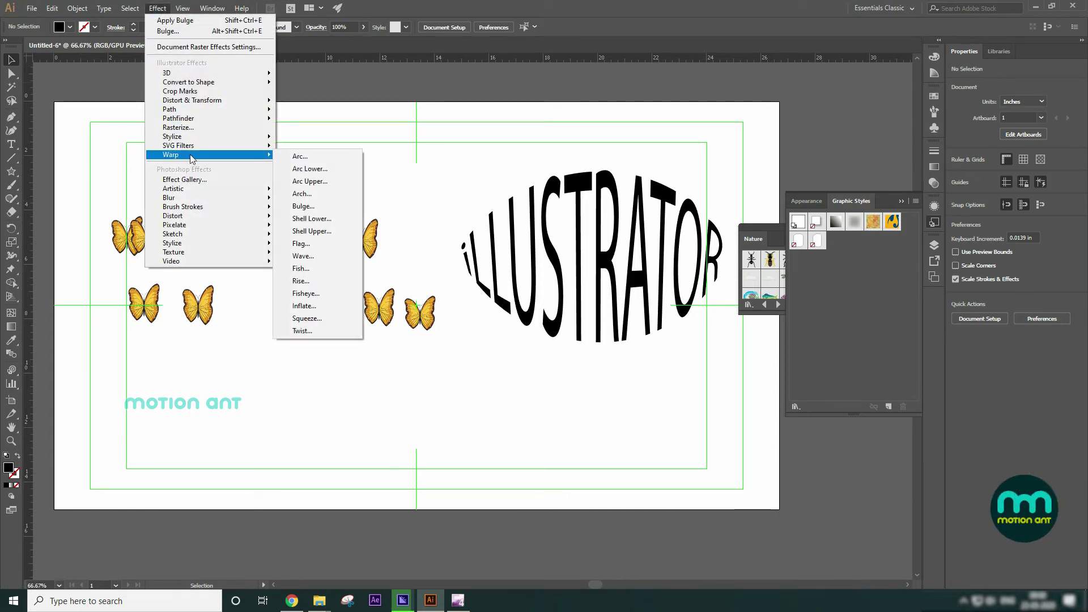
pyautogui.moveTo(187, 140)
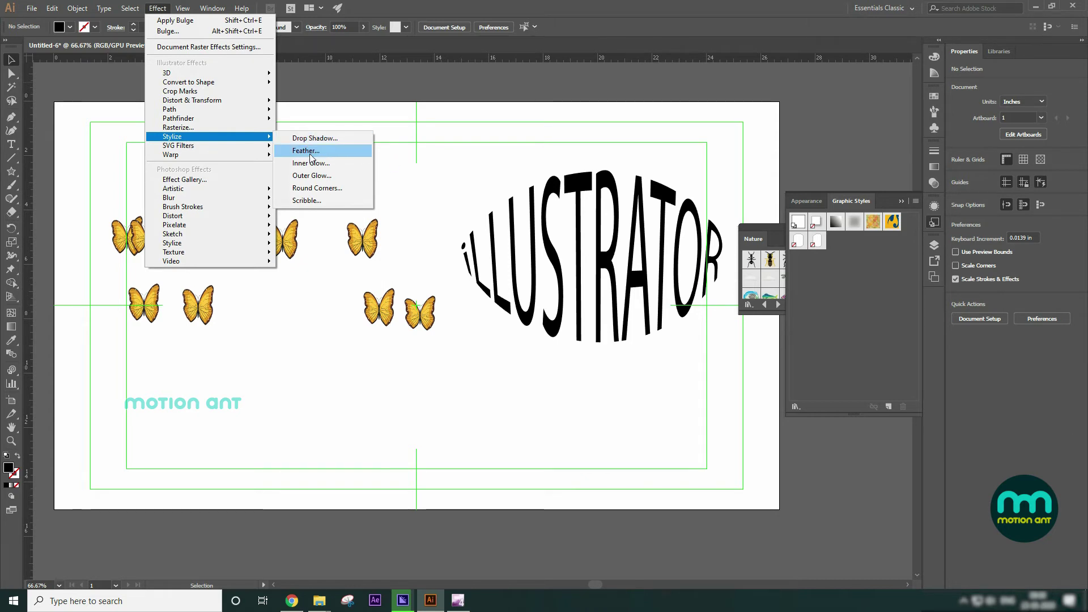
# - Delete the iLLUSTRATOR text and the butterfly symbol set from the artboard
pyautogui.click(540, 211)
pyautogui.click(540, 211)
pyautogui.press('Delete')
pyautogui.moveTo(413, 207); pyautogui.dragTo(338, 316)
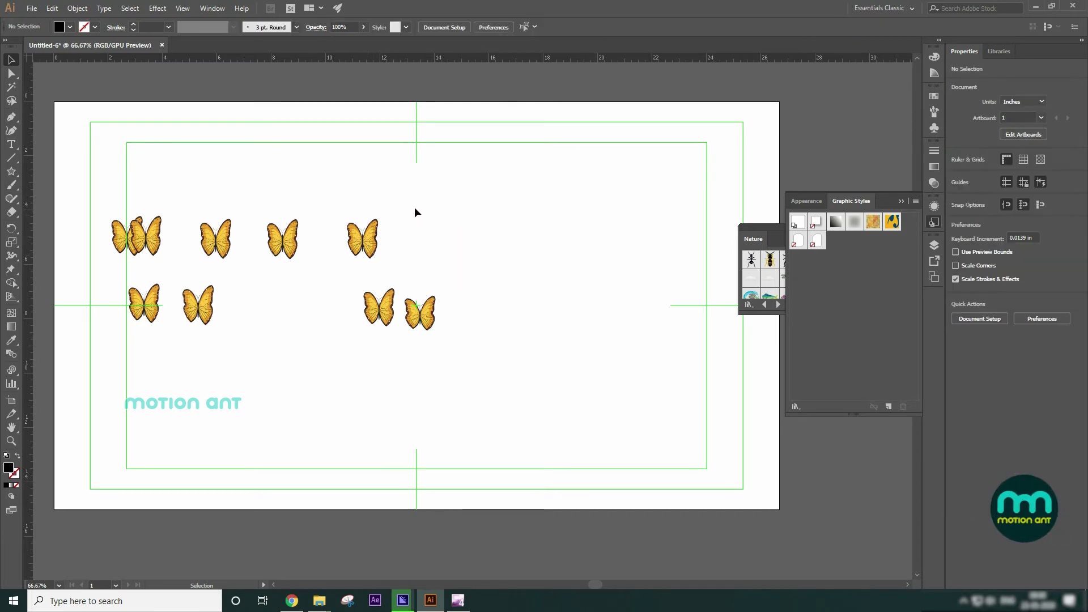
pyautogui.press('Delete')
# - Draw a black square about 3.1 in wide and, beside it, an ellipse about 6.5 by 3 in along the artboard's upper part
pyautogui.moveTo(11, 177); pyautogui.dragTo(46, 175)
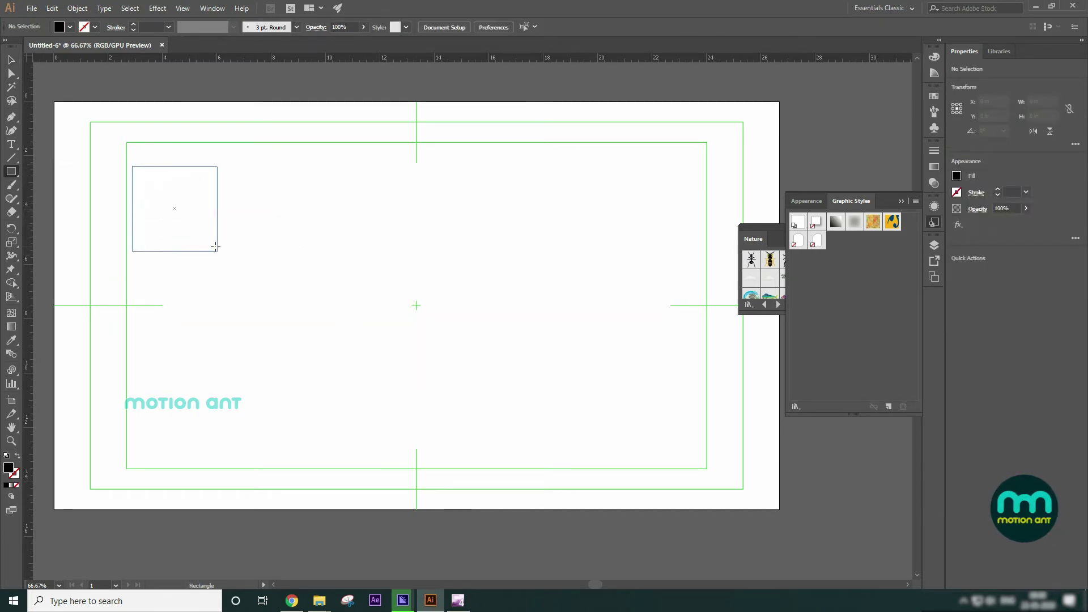
pyautogui.moveTo(216, 246); pyautogui.dragTo(217, 250)
pyautogui.moveTo(5, 172); pyautogui.dragTo(58, 198)
pyautogui.moveTo(316, 177); pyautogui.dragTo(492, 261)
# - Draw a circle below the square and a hexagon about 4.9 in wide below the ellipse
pyautogui.moveTo(12, 173); pyautogui.dragTo(51, 199)
pyautogui.moveTo(214, 366); pyautogui.dragTo(268, 424)
pyautogui.moveTo(12, 171); pyautogui.dragTo(49, 212)
pyautogui.moveTo(390, 325); pyautogui.dragTo(415, 385)
pyautogui.press('v')
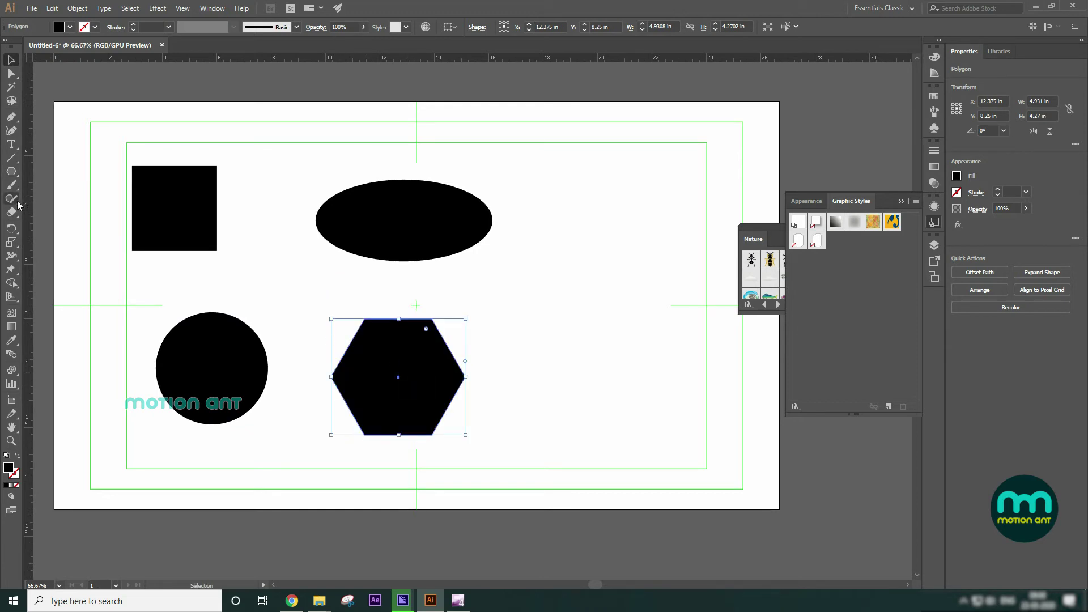
# - Draw an upright five-pointed star about 4.9 in wide and place it beside the ellipse at about X 21.15 in, Y 3.86 in
pyautogui.moveTo(10, 178); pyautogui.dragTo(34, 228)
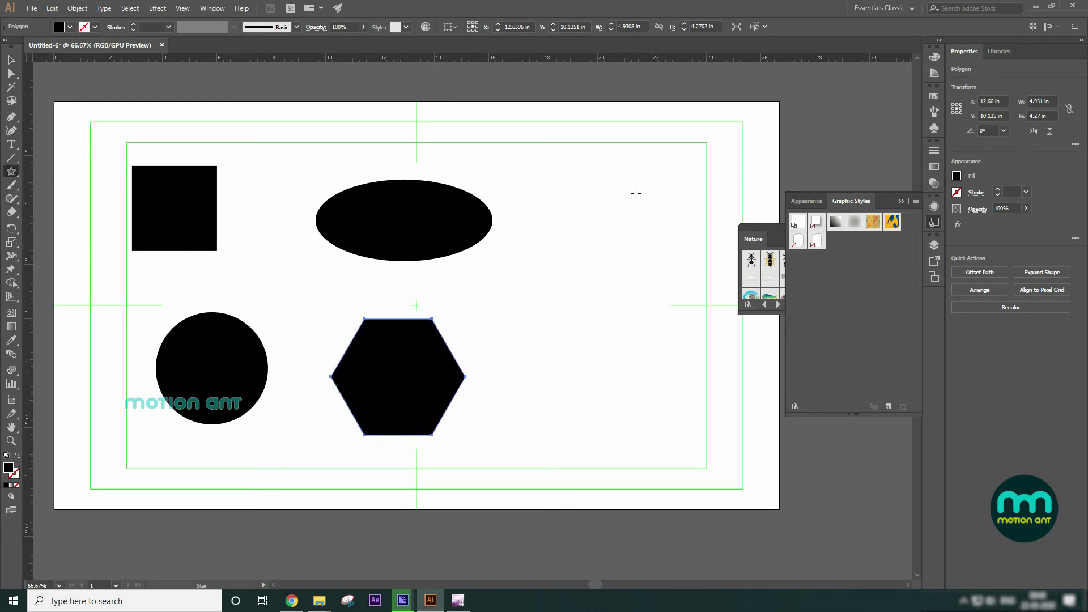
pyautogui.moveTo(602, 186); pyautogui.dragTo(652, 225)
pyautogui.moveTo(641, 246); pyautogui.dragTo(641, 246)
pyautogui.click(12, 60)
pyautogui.moveTo(601, 184); pyautogui.dragTo(628, 212)
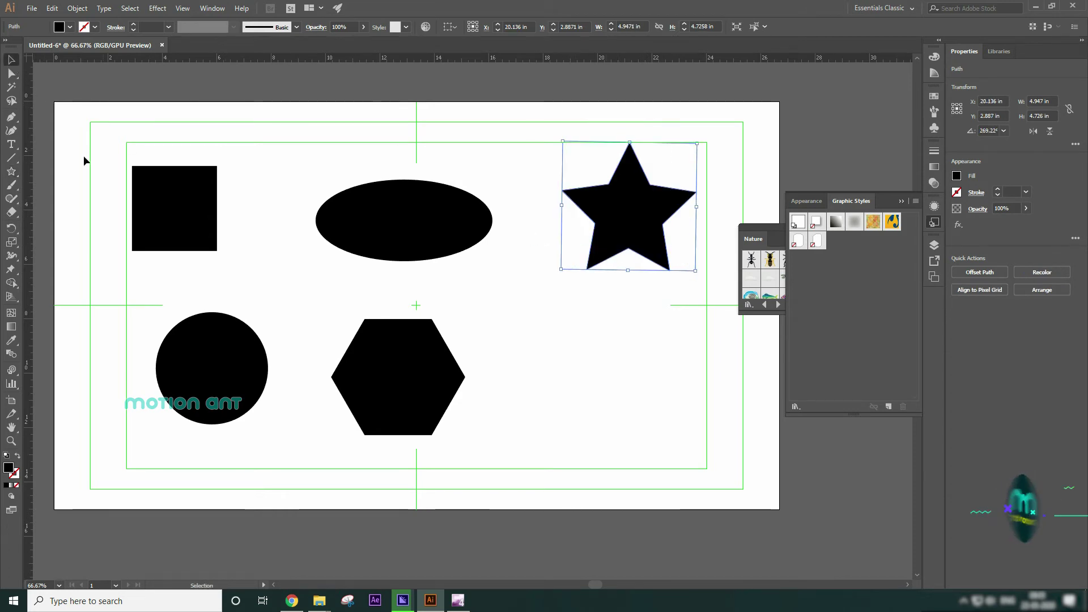
# - Draw a rounded rectangle about 3.9 by 3.5 in below the star
pyautogui.moveTo(12, 171); pyautogui.dragTo(38, 186)
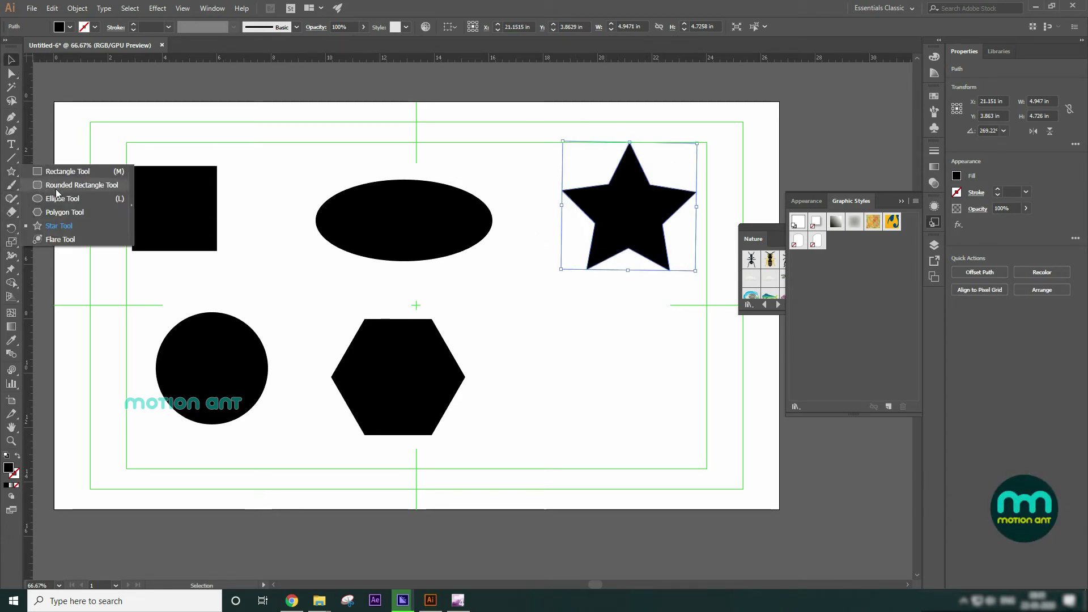
pyautogui.click(39, 186)
pyautogui.moveTo(583, 325); pyautogui.dragTo(689, 420)
pyautogui.click(16, 62)
# - Select all six shapes and fill them with the medium sky blue swatch
pyautogui.click(189, 213)
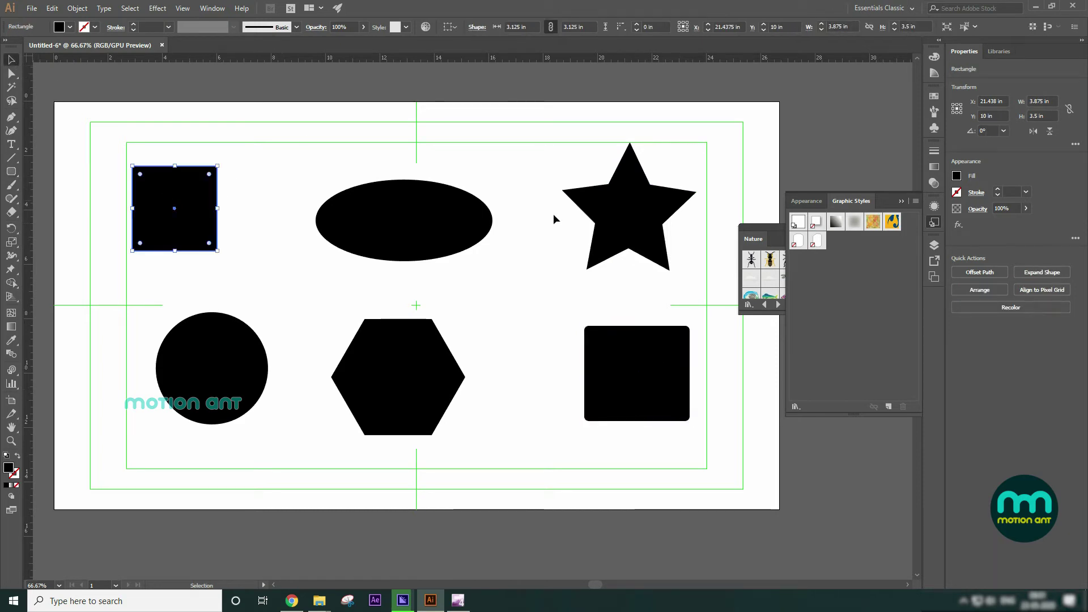
pyautogui.moveTo(710, 171); pyautogui.dragTo(138, 418)
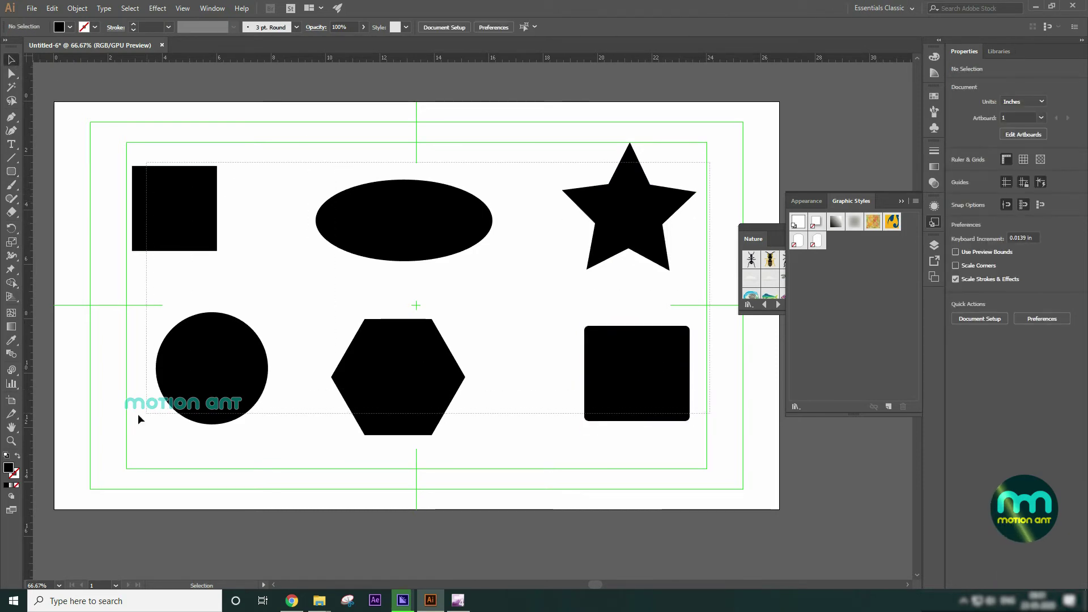
pyautogui.click(70, 27)
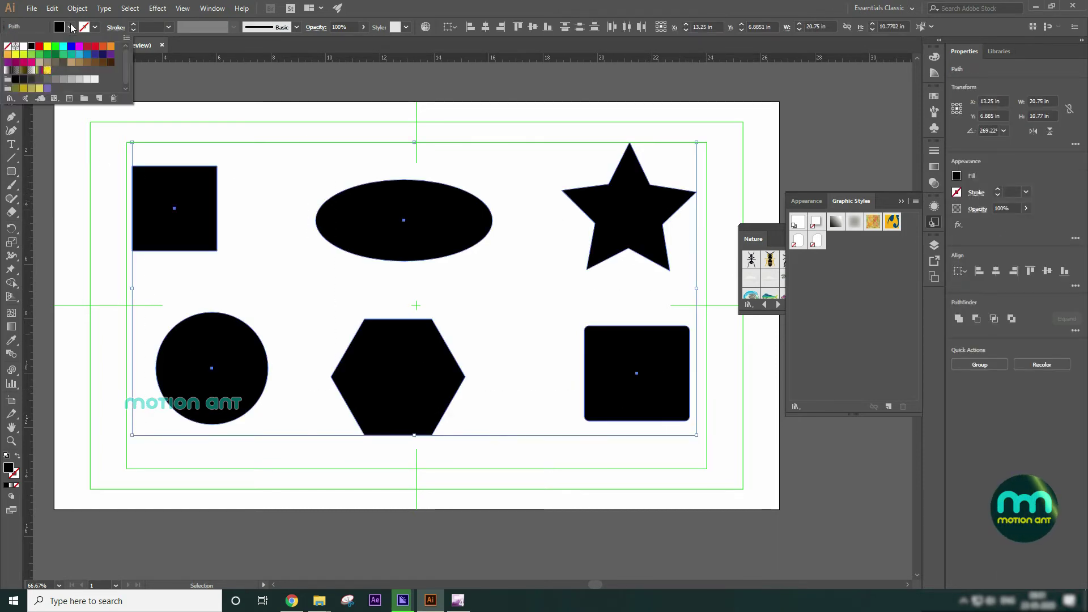
pyautogui.click(78, 54)
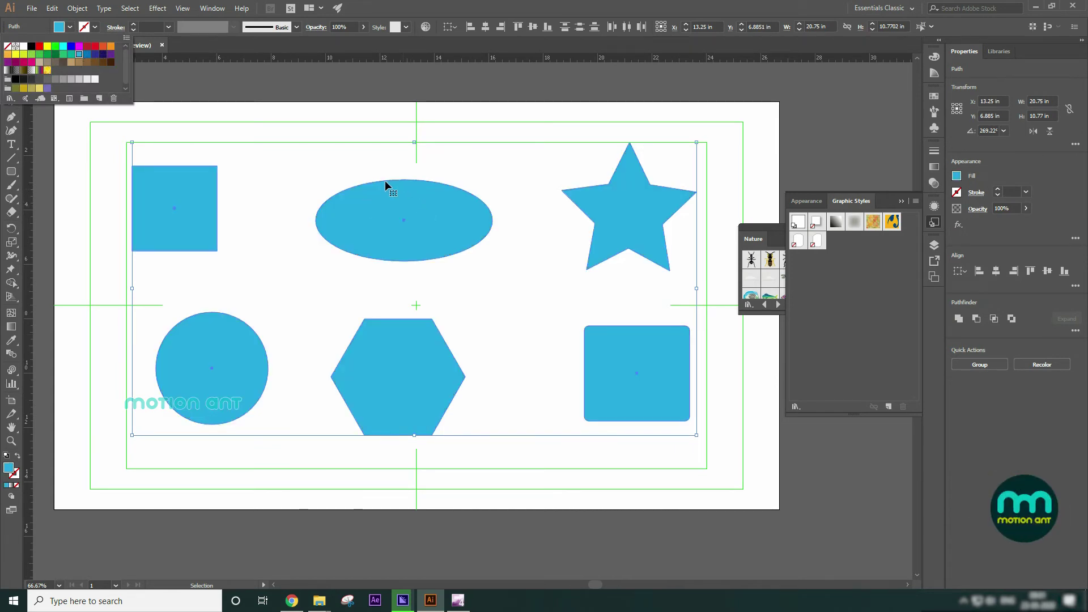
pyautogui.click(321, 164)
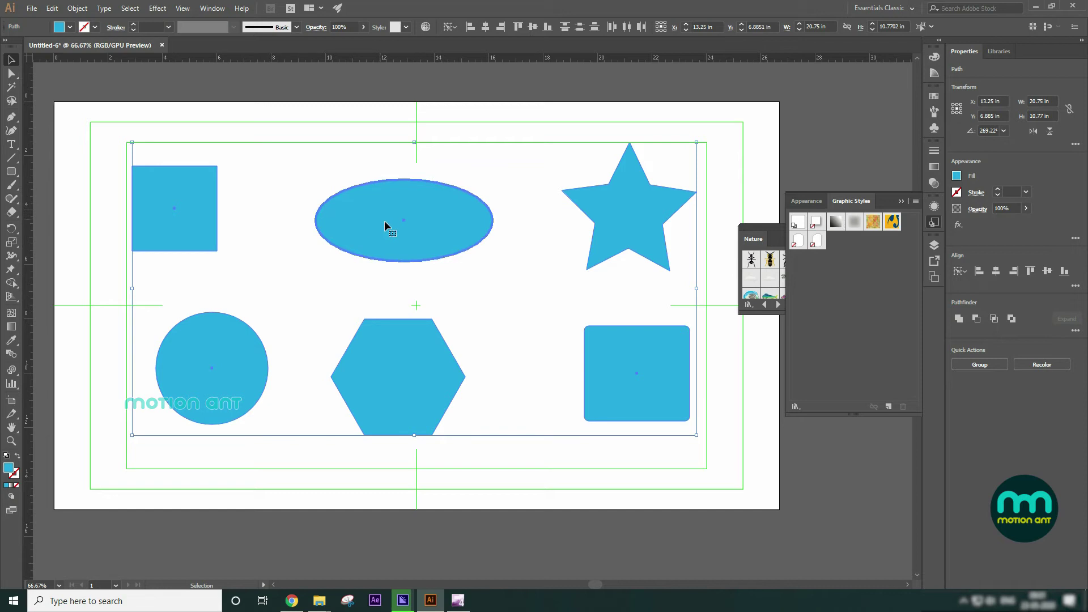
pyautogui.click(70, 27)
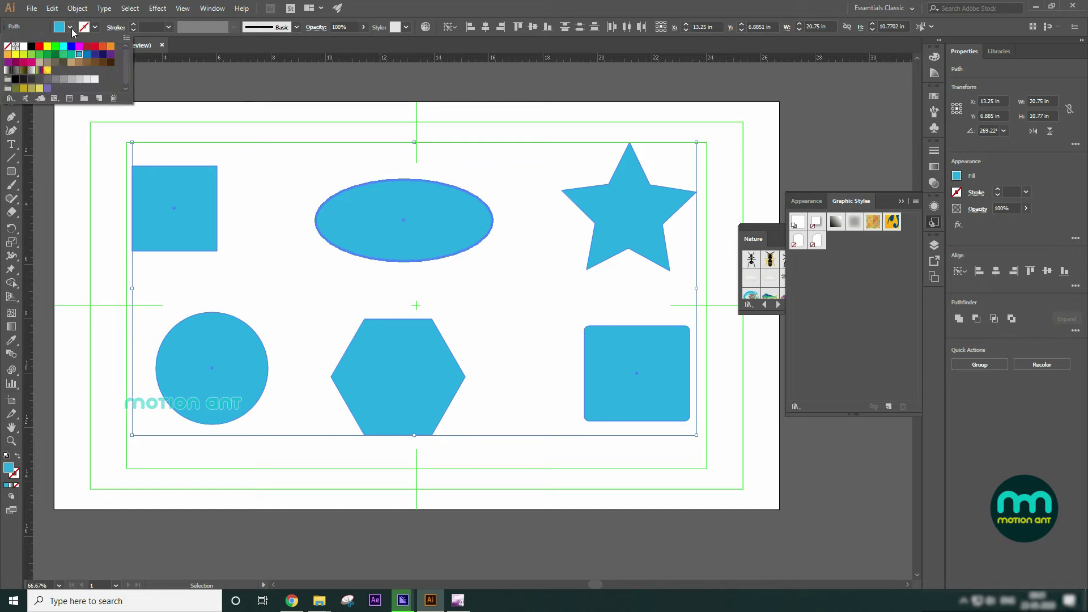
pyautogui.click(48, 49)
pyautogui.click(496, 195)
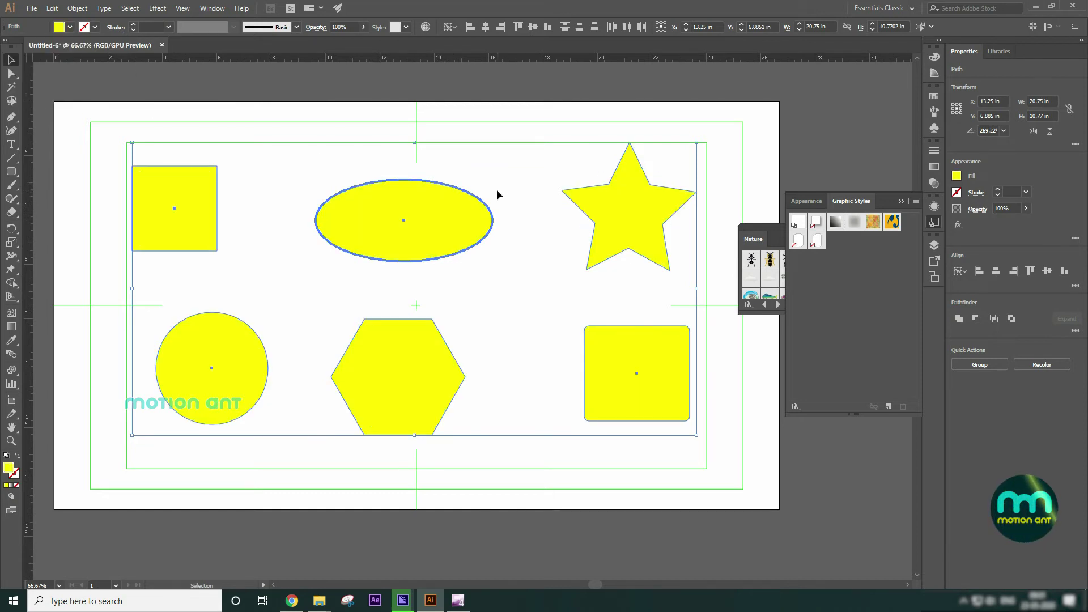
pyautogui.click(497, 190)
pyautogui.hotkey('ctrl', 'z')
# - Select only the ellipse and fill it with bright cyan
pyautogui.click(492, 184)
pyautogui.click(479, 209)
pyautogui.click(70, 27)
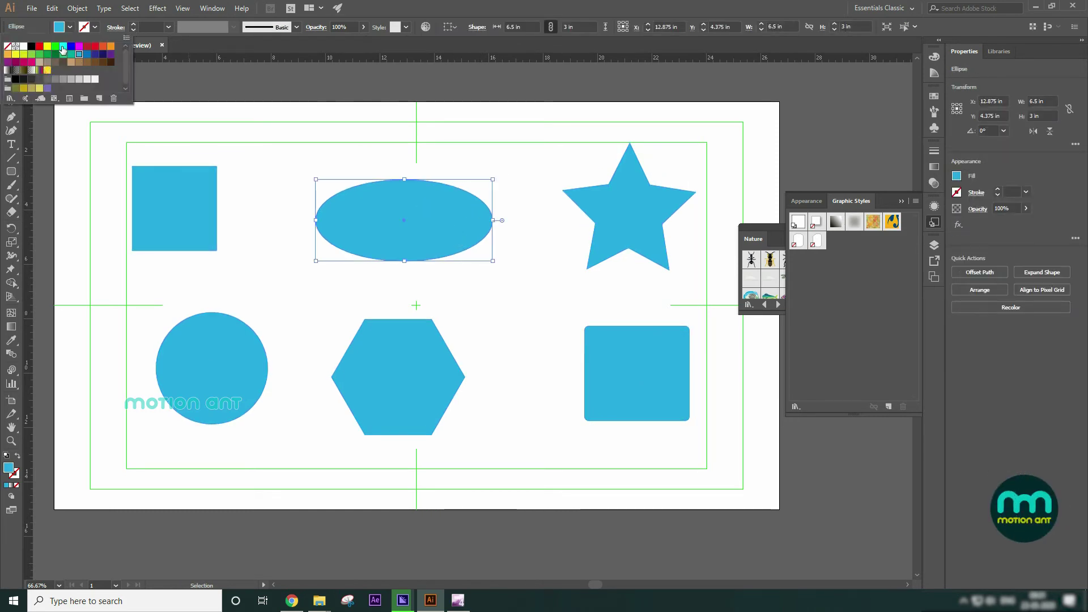
pyautogui.click(63, 49)
pyautogui.click(580, 189)
# - Fill the star with purple and change its fill to dark navy blue
pyautogui.click(645, 241)
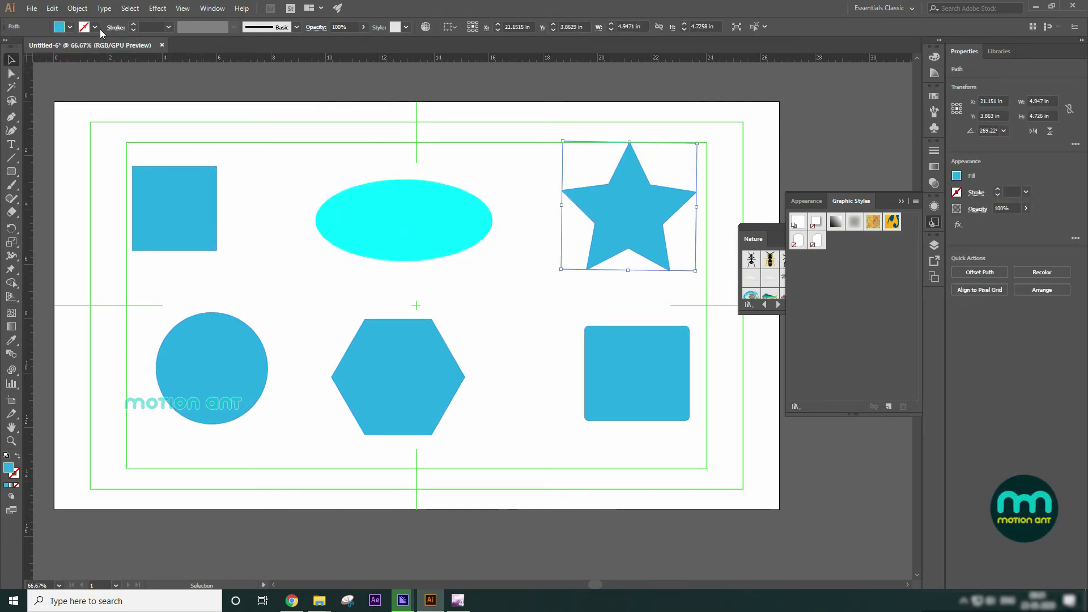
pyautogui.click(70, 27)
pyautogui.click(19, 64)
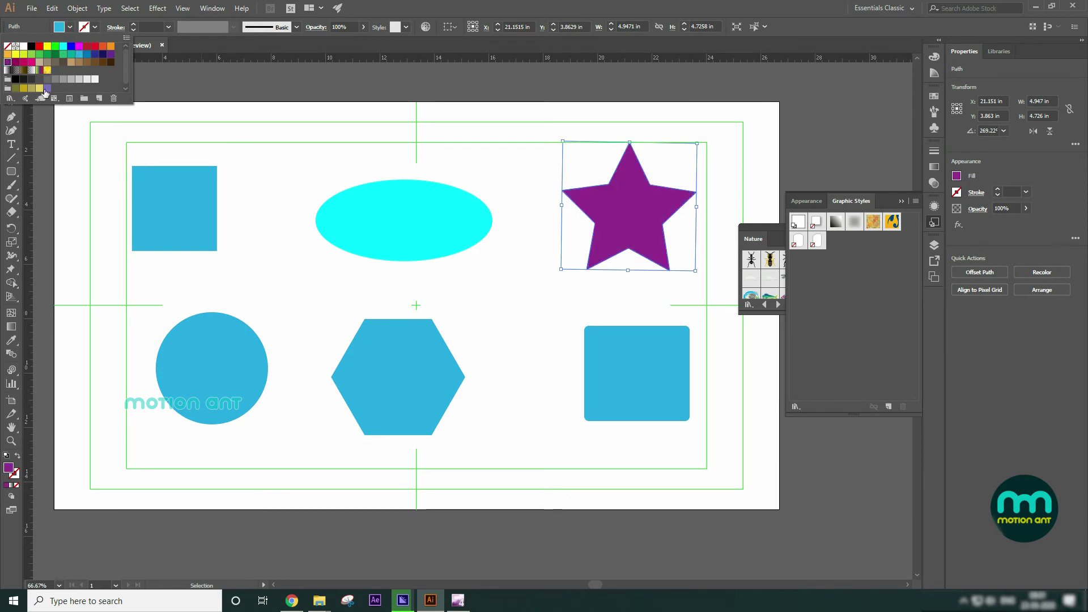
pyautogui.click(389, 384)
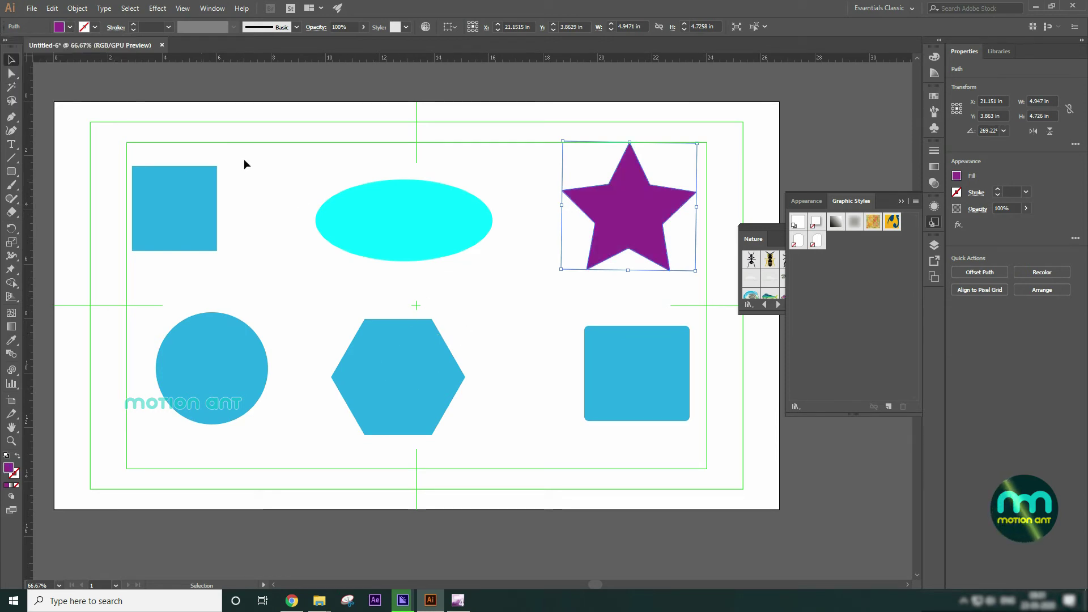
pyautogui.click(71, 27)
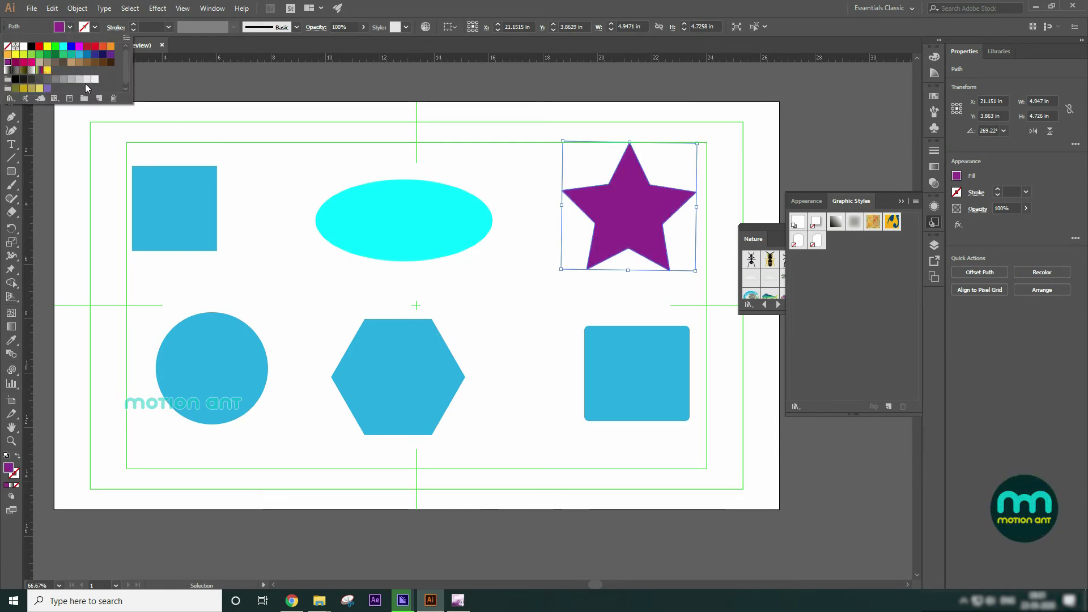
pyautogui.click(104, 55)
pyautogui.click(433, 389)
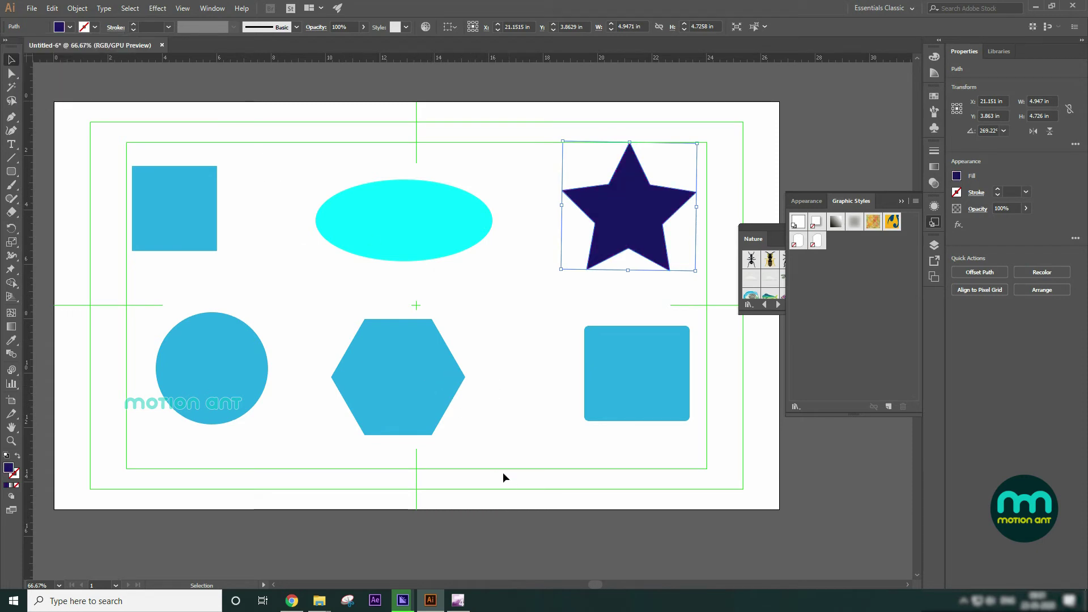
# - Fill the hexagon with bright yellow
pyautogui.click(408, 334)
pyautogui.click(70, 27)
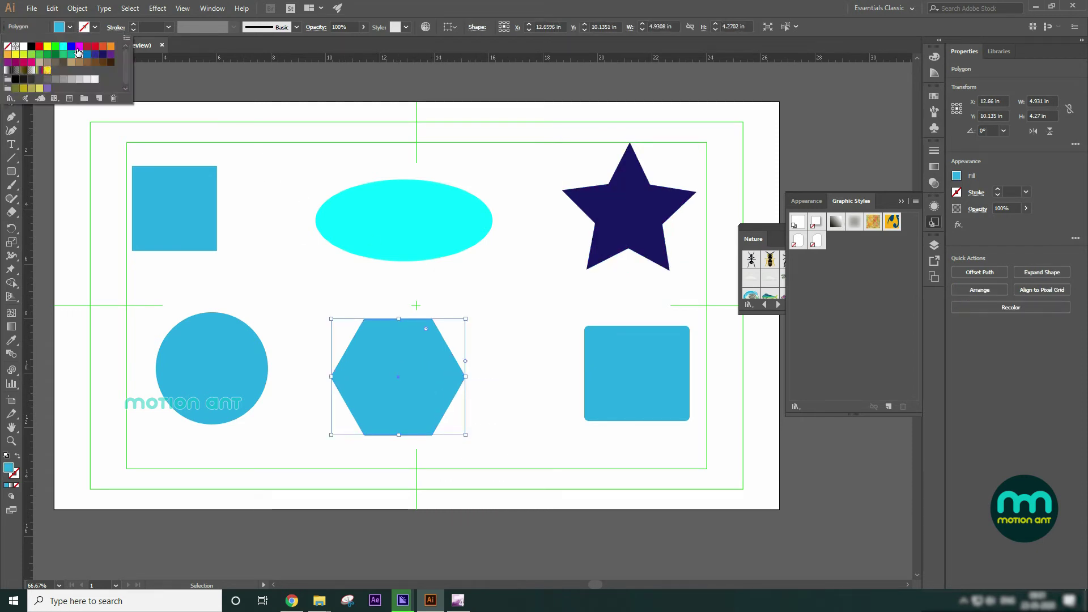
pyautogui.click(49, 46)
pyautogui.click(539, 304)
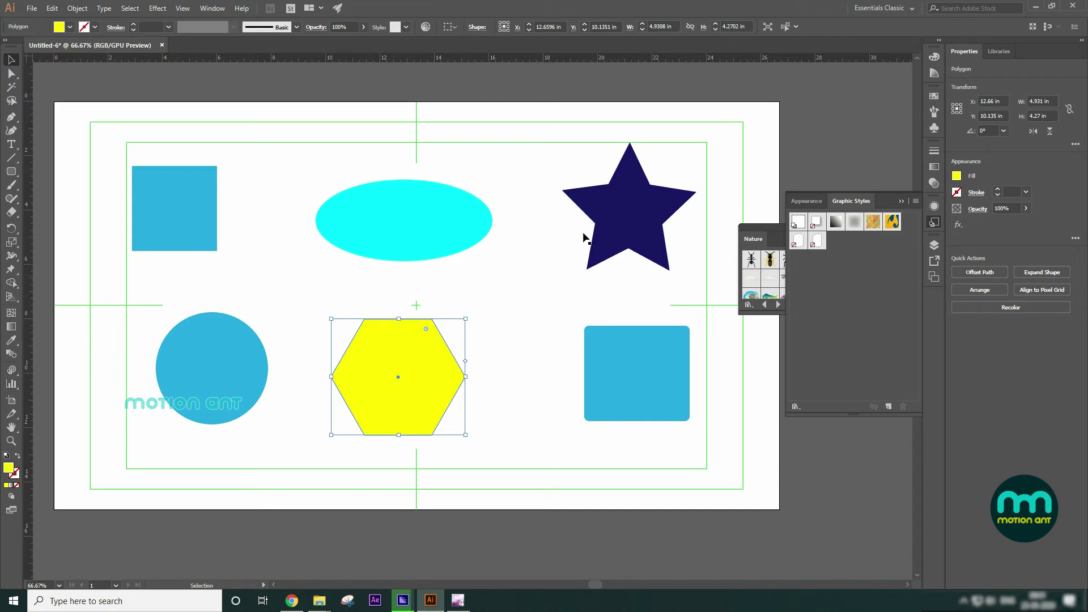
# - Start a Drop Shadow effect on the blue square and set the shadow's opacity to 100%
pyautogui.click(150, 196)
pyautogui.click(157, 9)
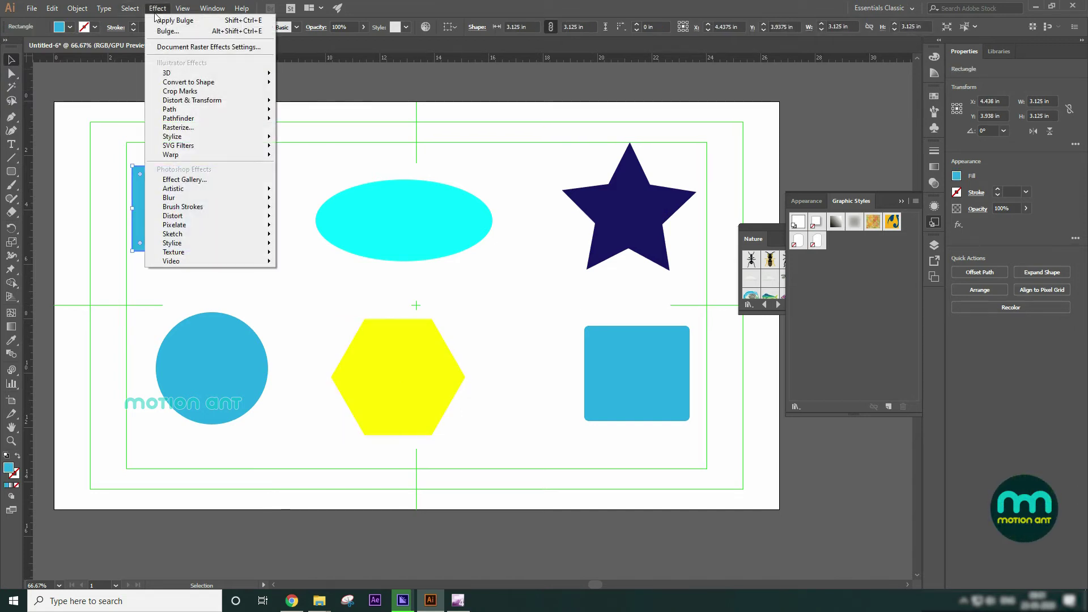
pyautogui.moveTo(227, 137)
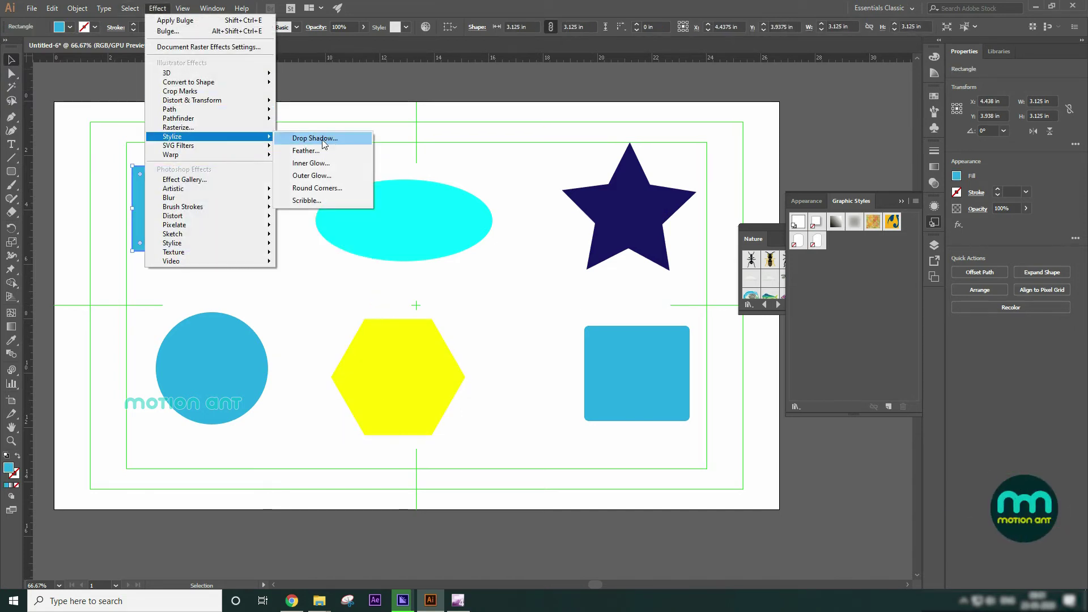
pyautogui.click(333, 139)
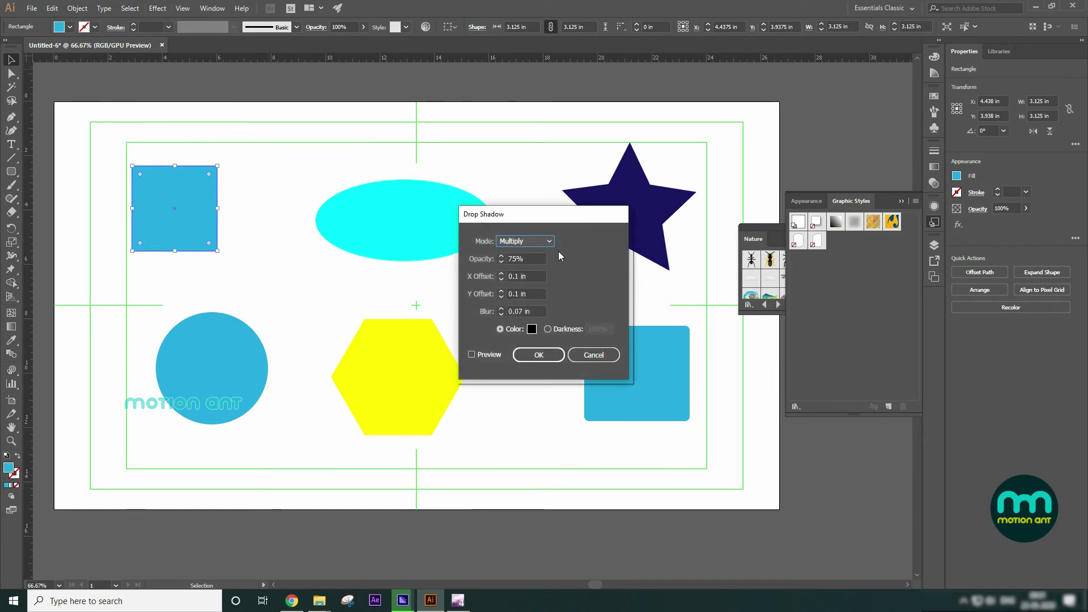
pyautogui.press('Tab')
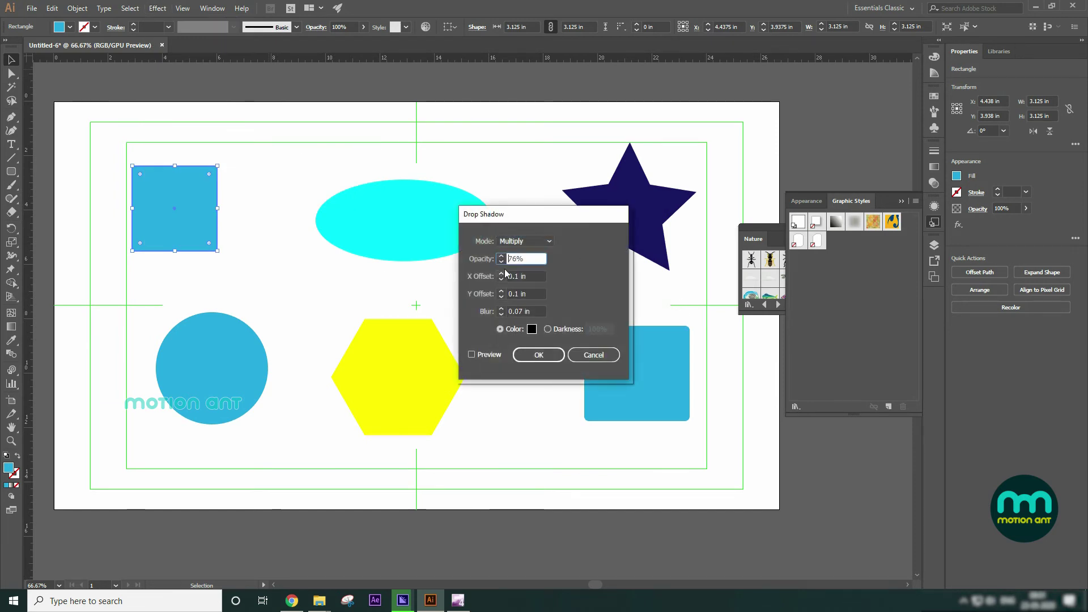
pyautogui.doubleClick(525, 258)
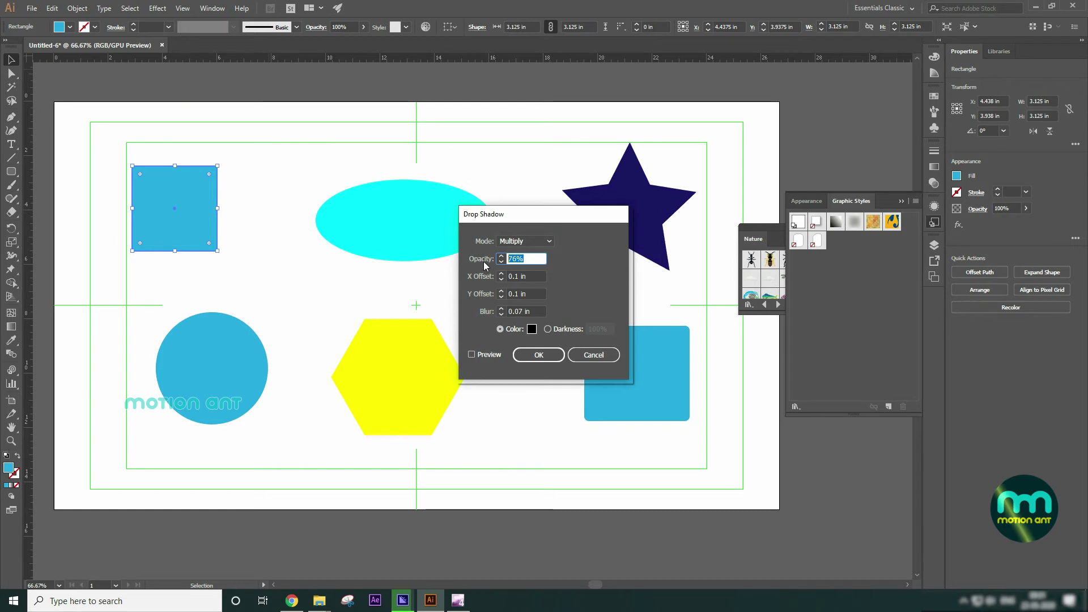
pyautogui.write('100')
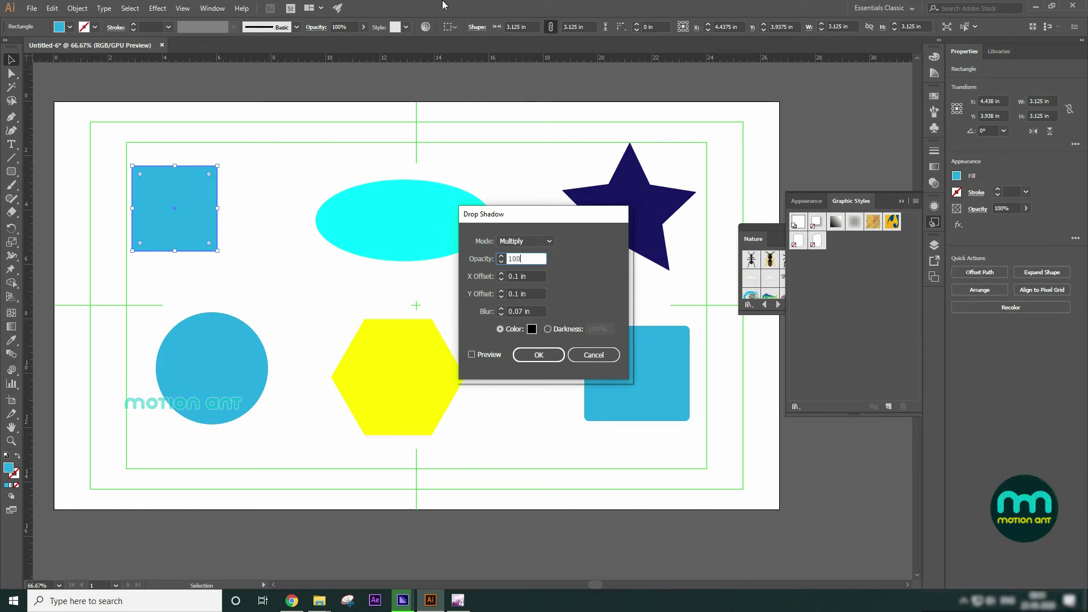
# - Set the square's drop shadow mode to Normal and preview it on the artboard
pyautogui.click(472, 355)
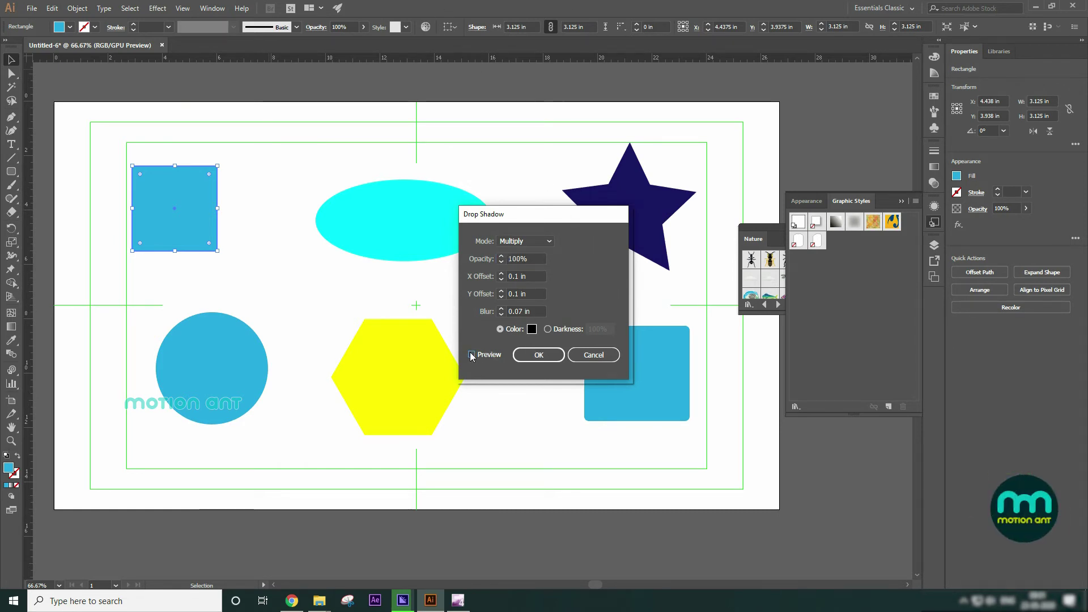
pyautogui.click(518, 241)
pyautogui.click(532, 257)
pyautogui.click(472, 354)
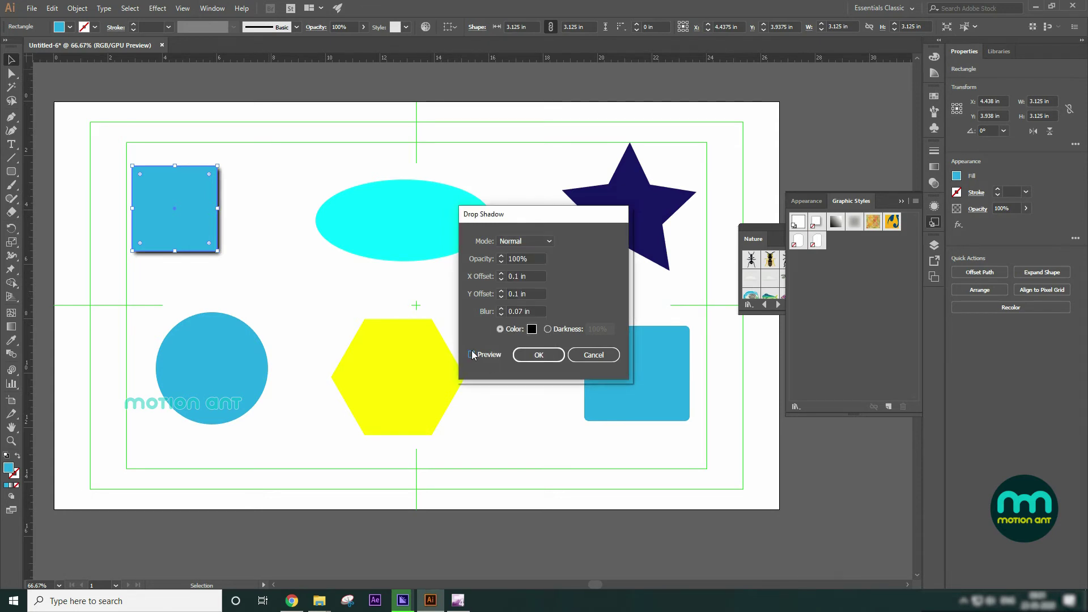
# - Set the square's drop shadow X offset to 0.5 in and its blur to 0.4 in
pyautogui.click(523, 278)
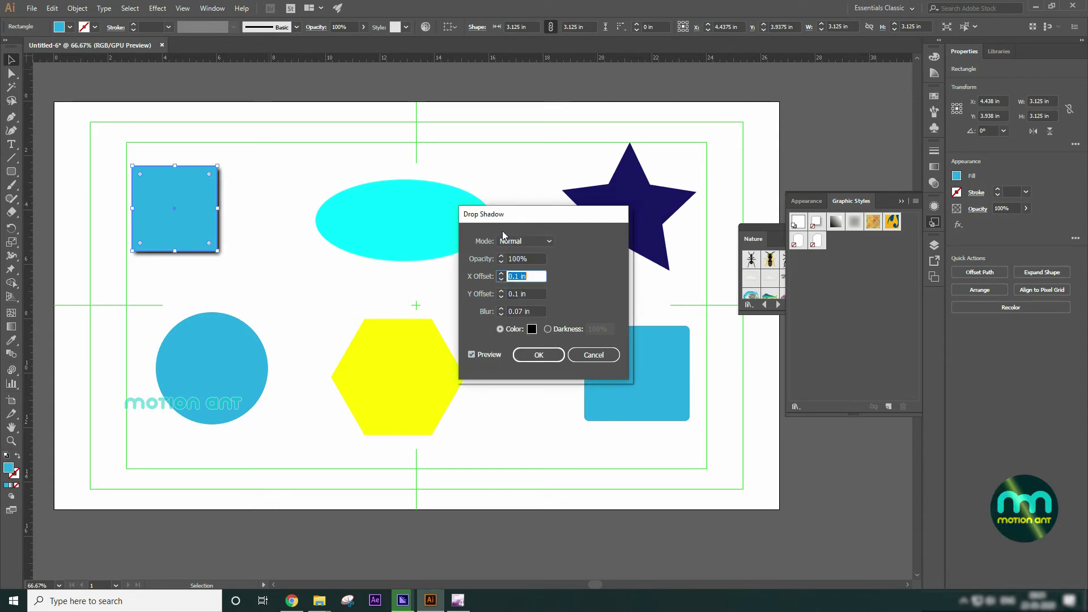
pyautogui.doubleClick(518, 277)
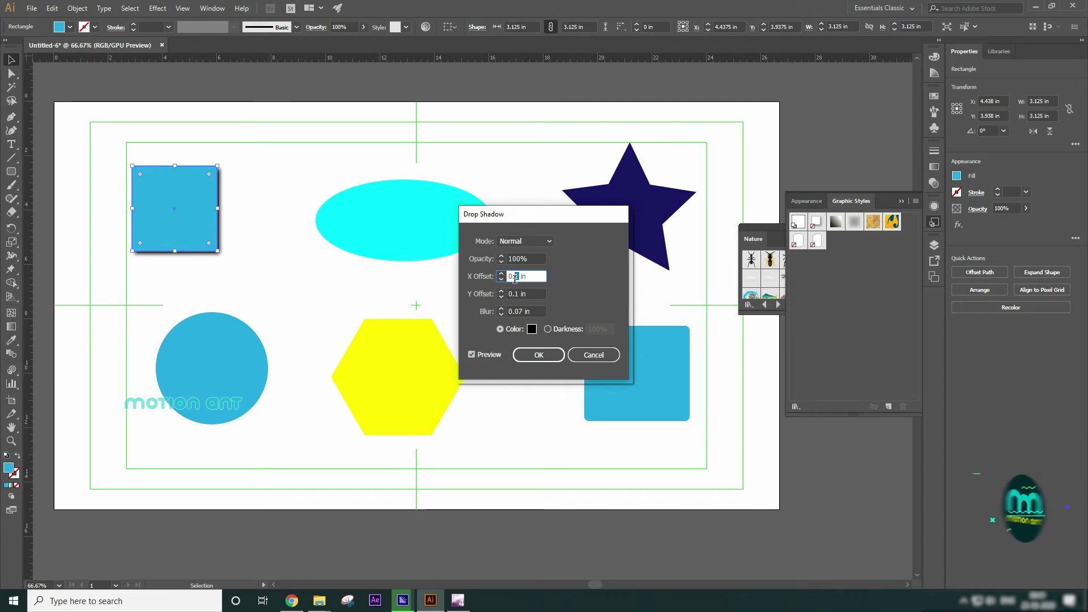
pyautogui.click(501, 309)
pyautogui.click(501, 310)
pyautogui.click(501, 310)
pyautogui.click(501, 310)
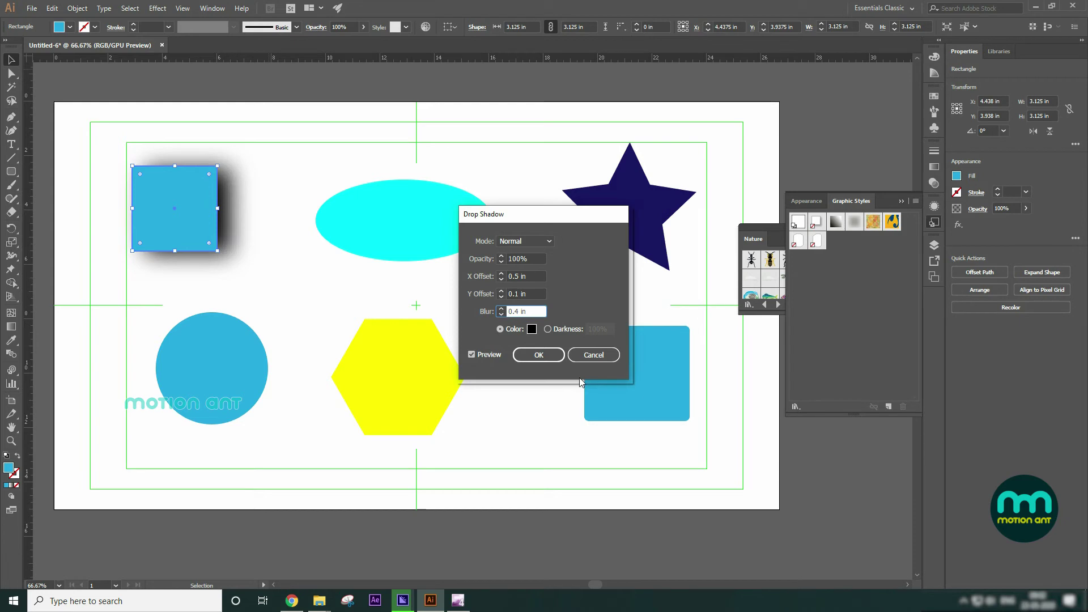
# - Switch the square's drop shadow from color to 100% darkness and apply the effect
pyautogui.click(471, 356)
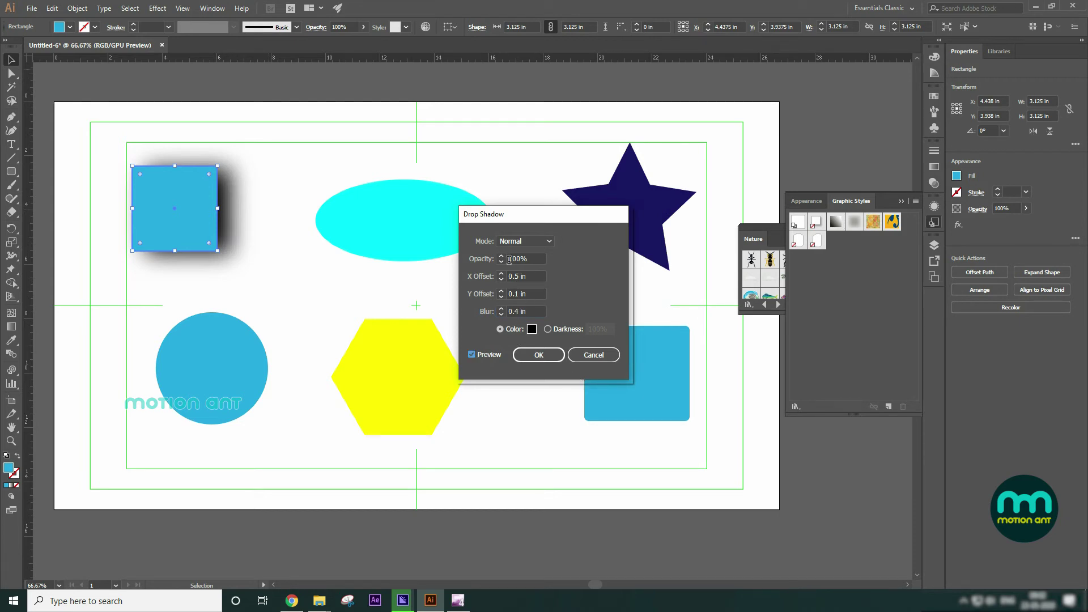
pyautogui.click(547, 329)
pyautogui.click(471, 355)
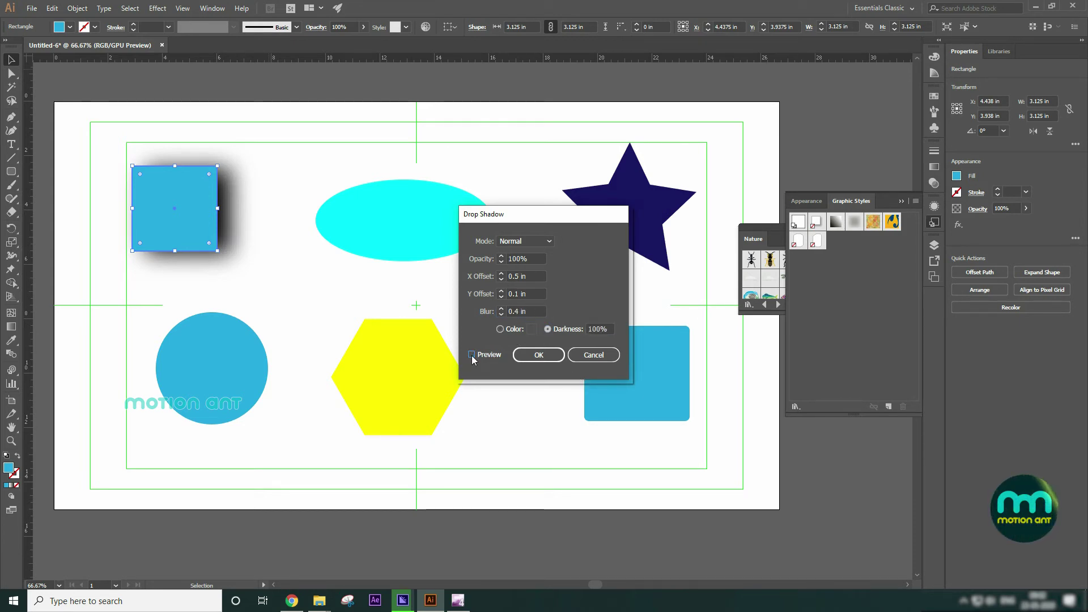
pyautogui.click(550, 356)
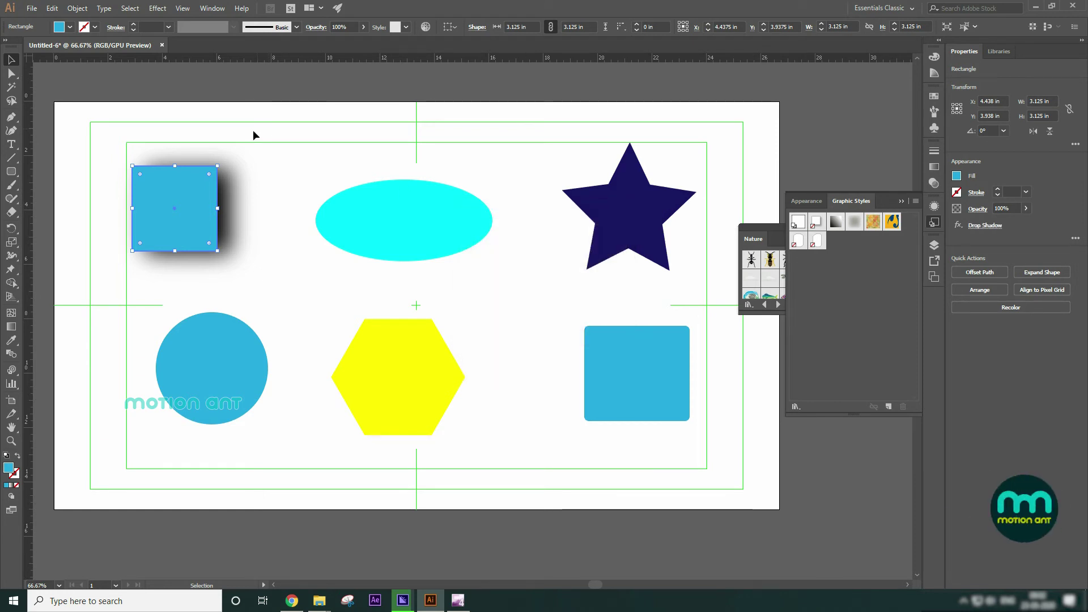
# - Apply a Feather effect with a 1 in radius to the cyan ellipse, previewing it first
pyautogui.click(434, 230)
pyautogui.click(157, 8)
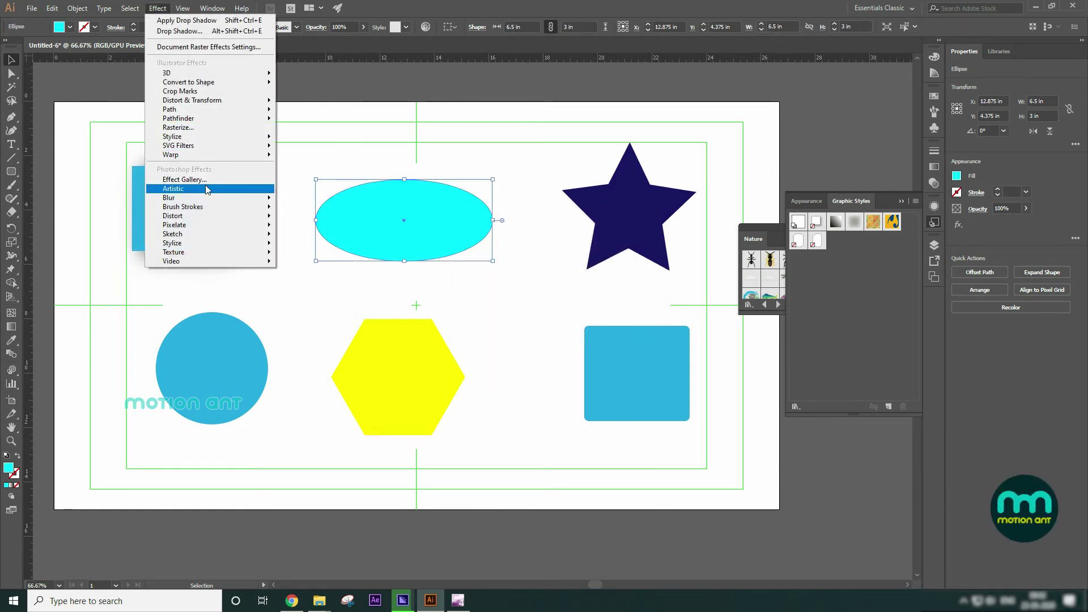
pyautogui.moveTo(217, 139)
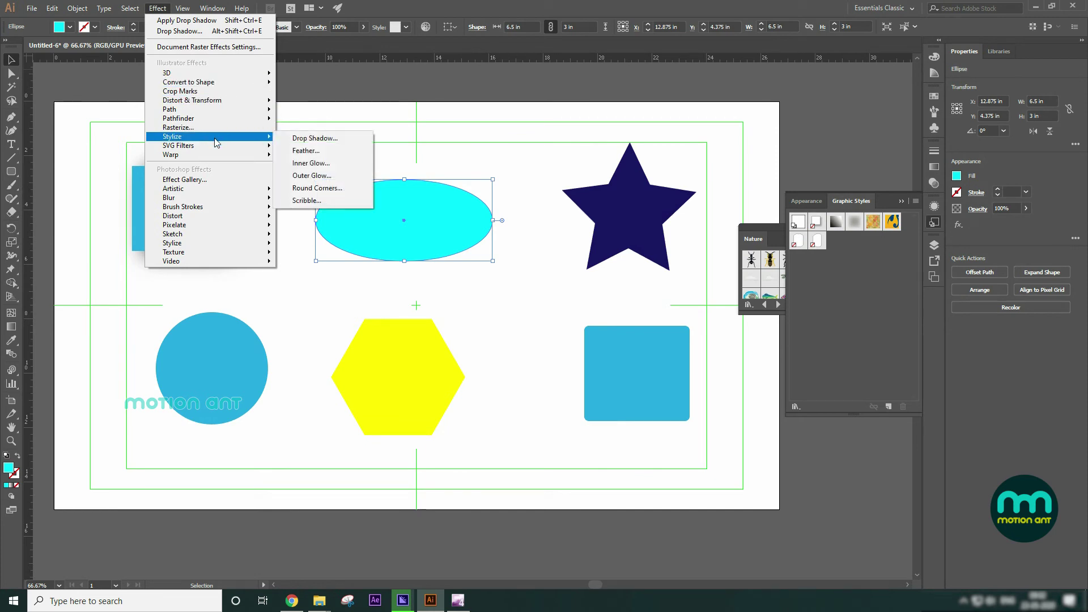
pyautogui.click(331, 152)
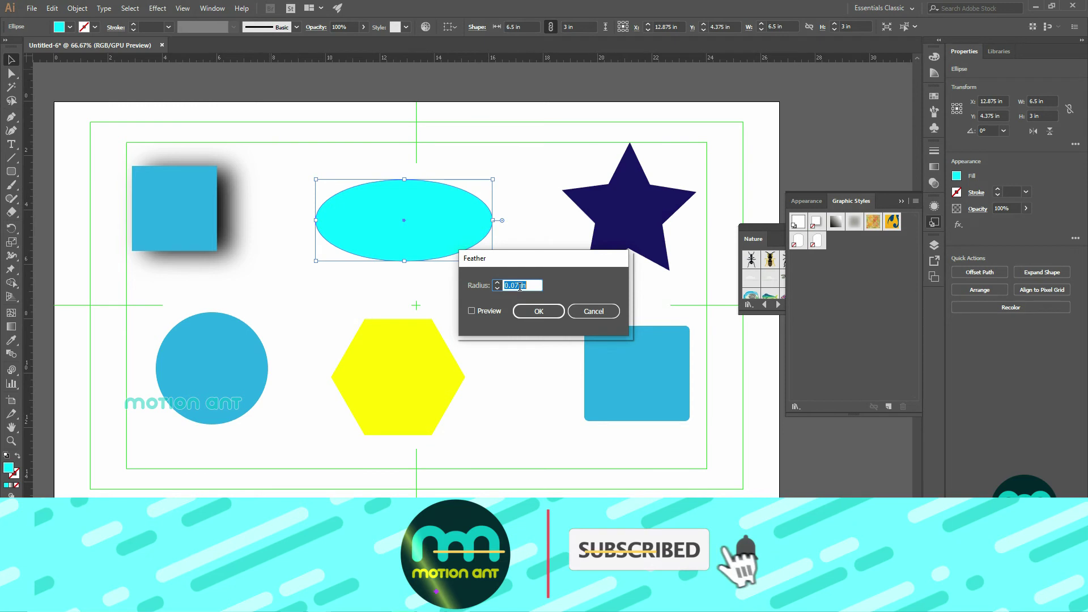
pyautogui.write('1')
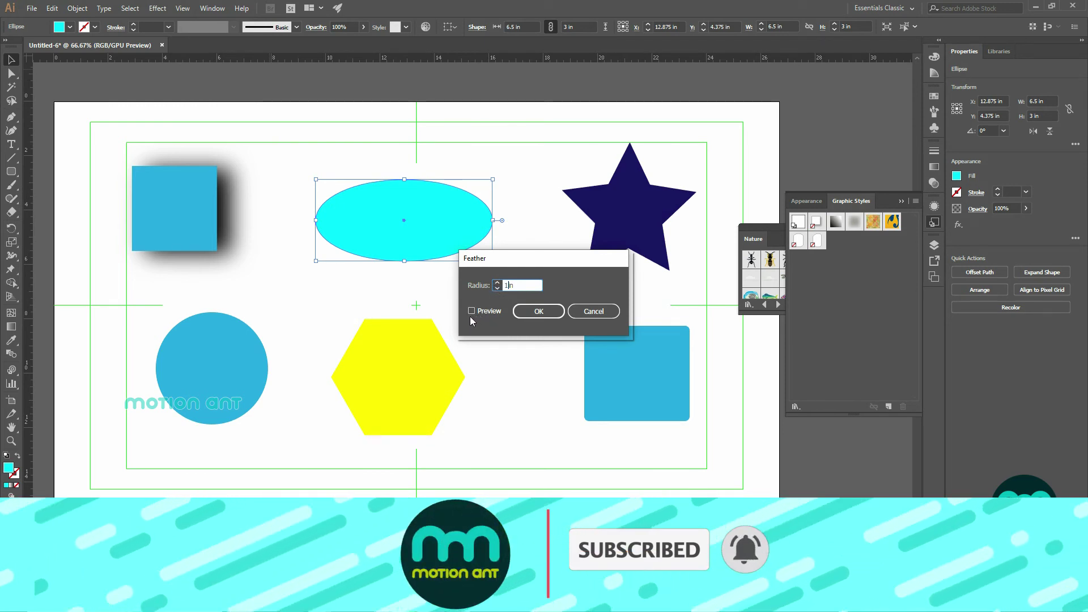
pyautogui.click(471, 311)
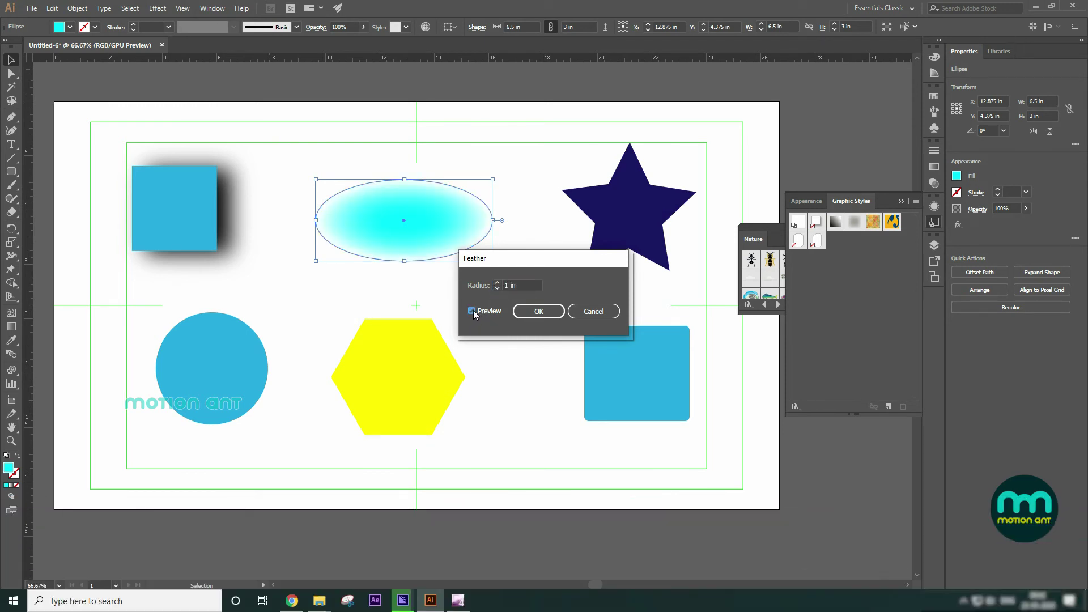
pyautogui.click(532, 311)
# - Start an Inner Glow effect on the navy star with the mode set to Normal and preview turned on
pyautogui.click(636, 211)
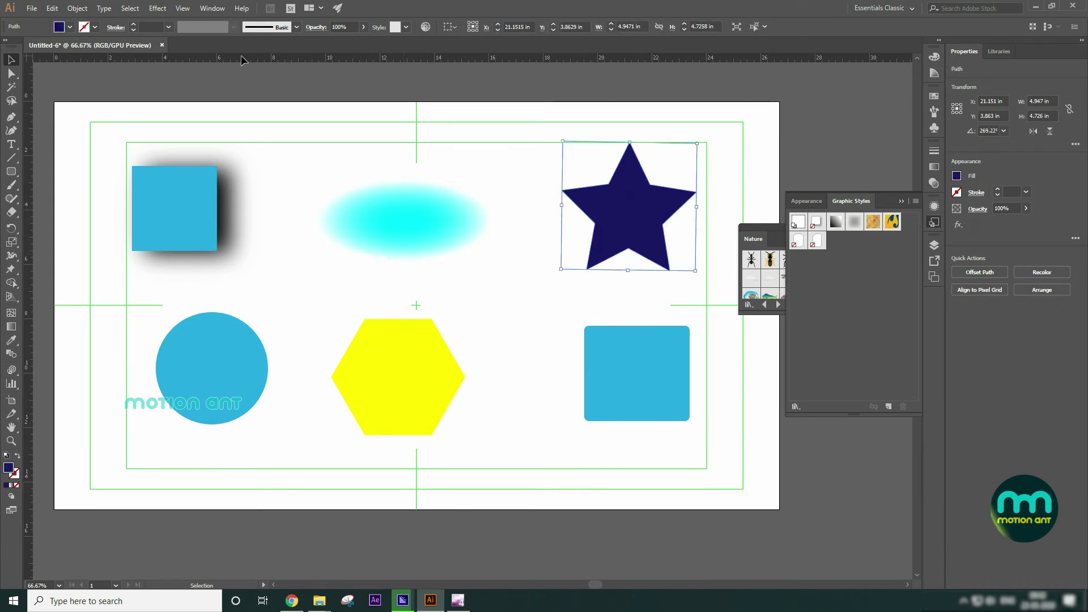
pyautogui.click(164, 9)
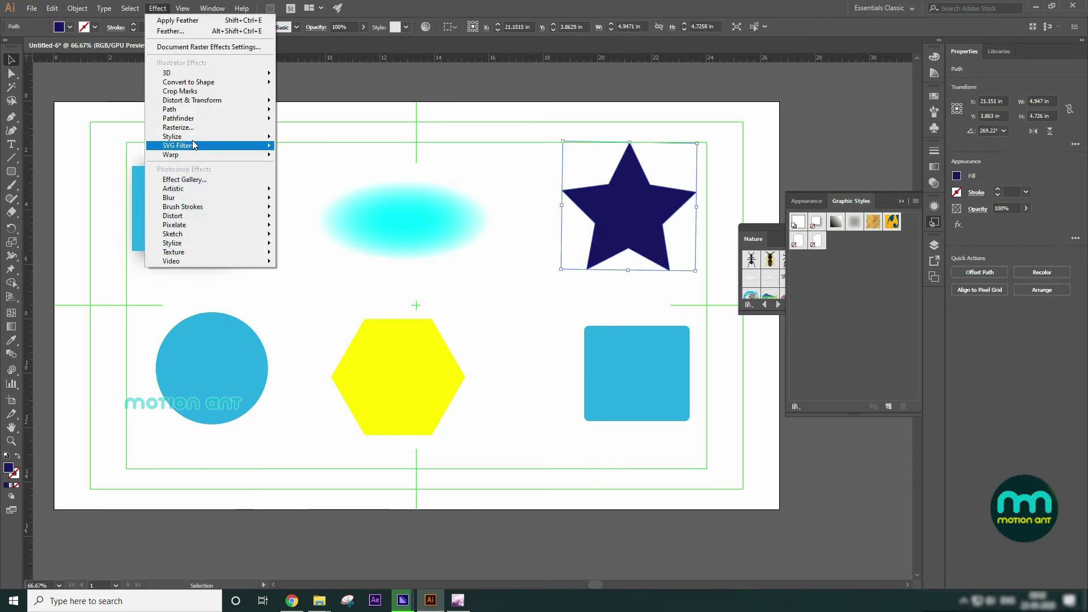
pyautogui.moveTo(238, 137)
pyautogui.click(320, 164)
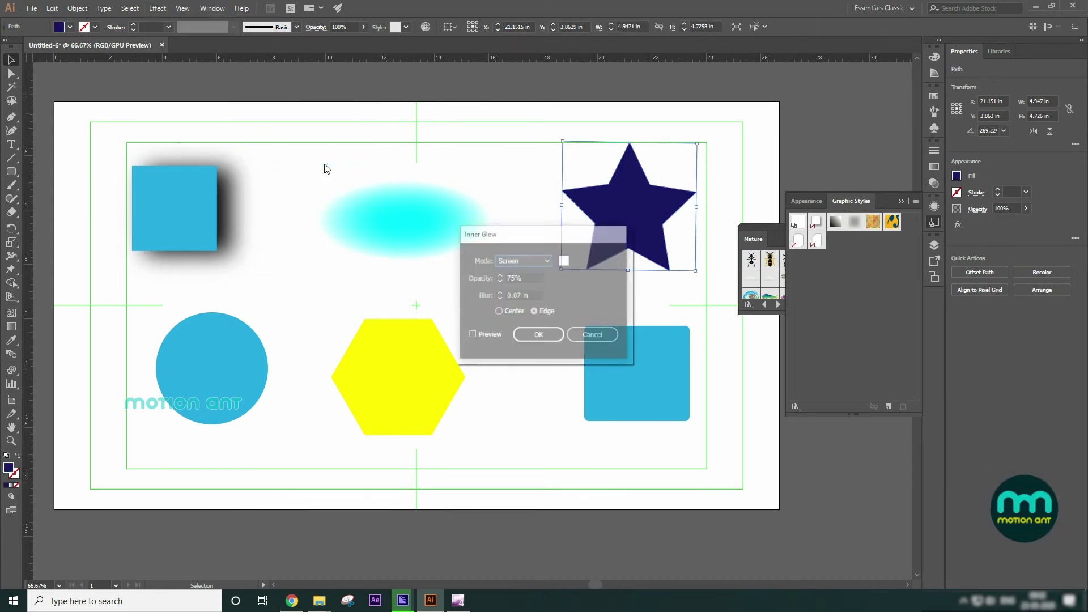
pyautogui.click(539, 264)
pyautogui.click(534, 271)
pyautogui.click(472, 336)
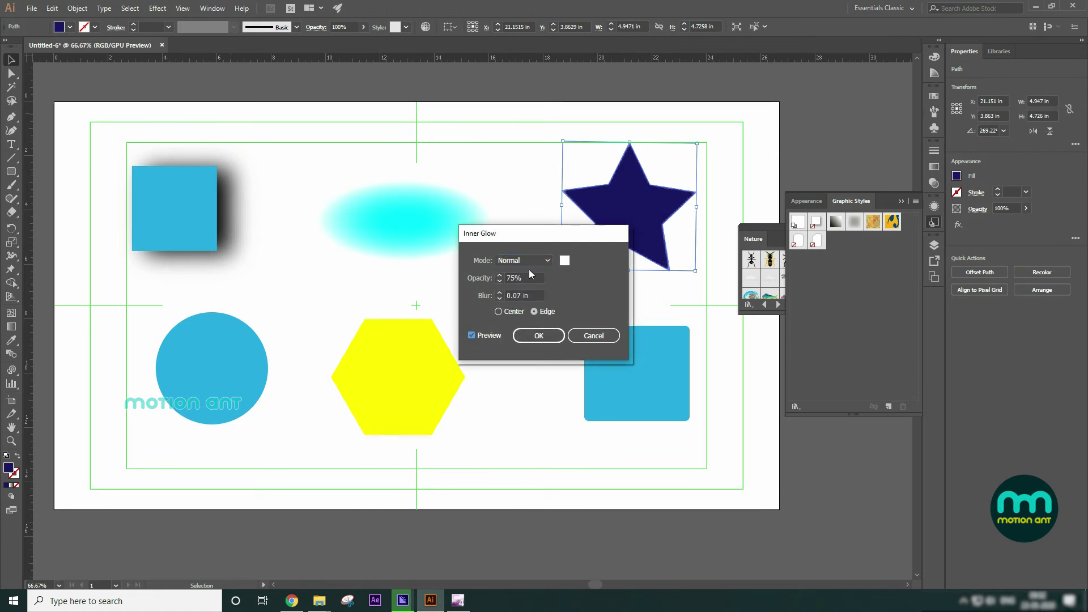
# - Set the star's inner glow opacity to 100% and its blur to 0.09 in, and refresh the preview
pyautogui.doubleClick(525, 277)
pyautogui.write('100')
pyautogui.press('Tab')
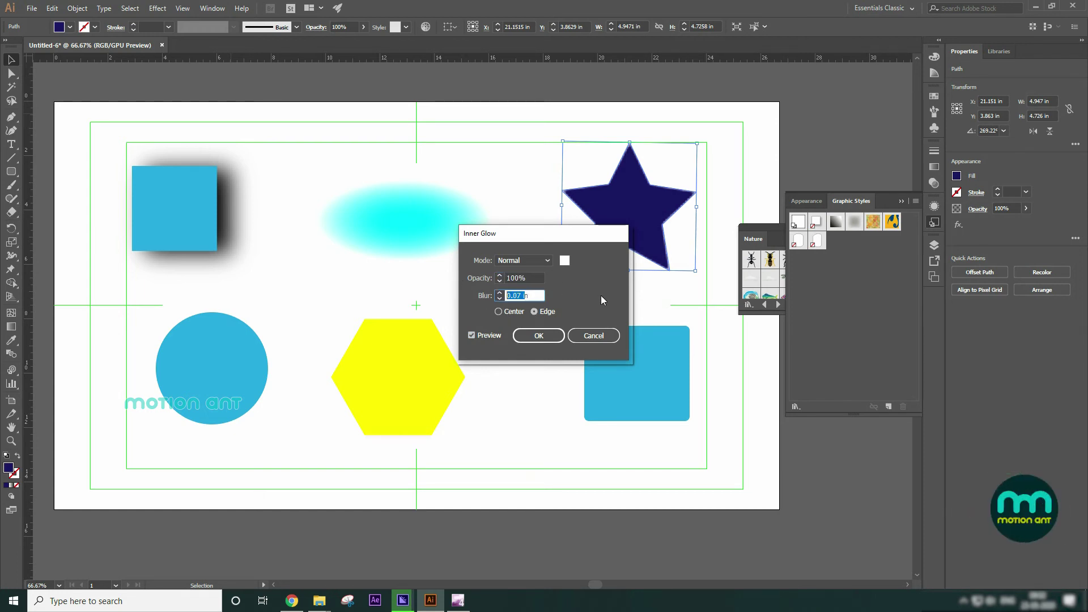
pyautogui.click(472, 336)
pyautogui.write('9')
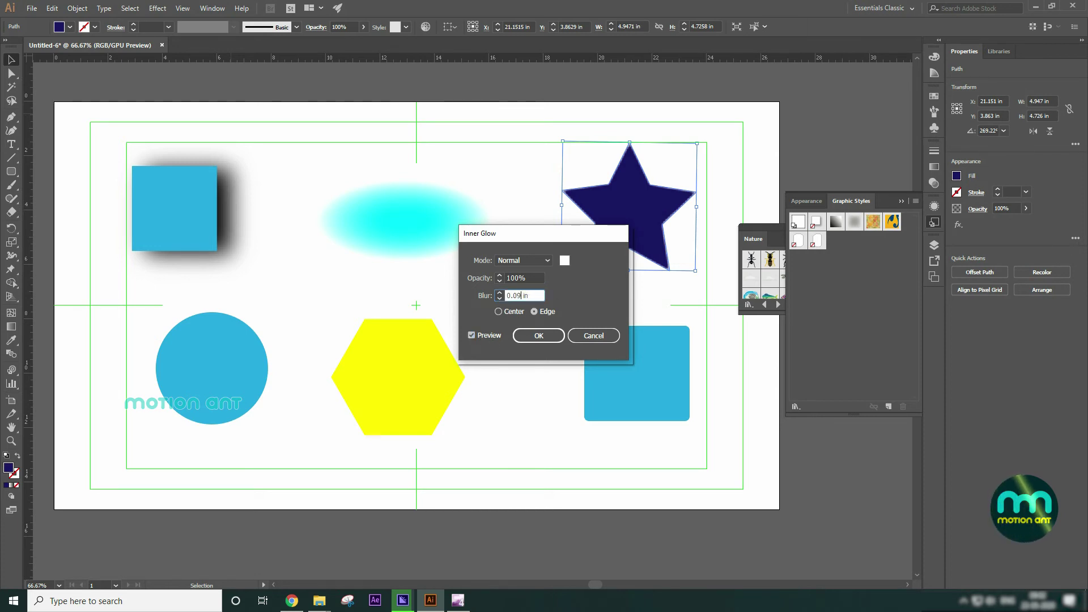
pyautogui.click(472, 335)
# - Try the star's inner glow from Center, return it to Edge, and set the blur to 0.15 in
pyautogui.click(499, 312)
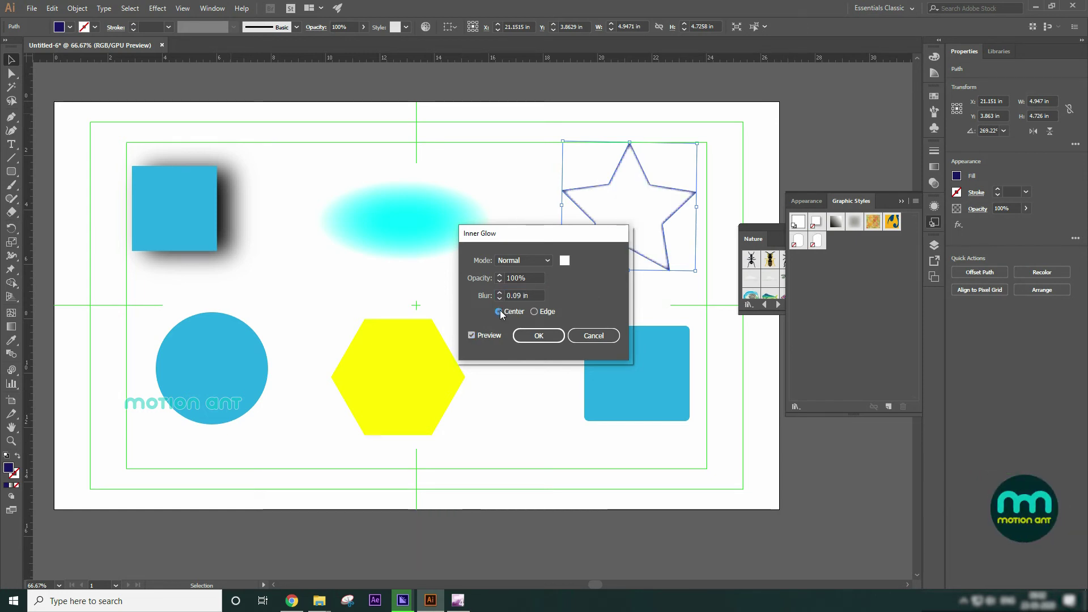
pyautogui.click(534, 311)
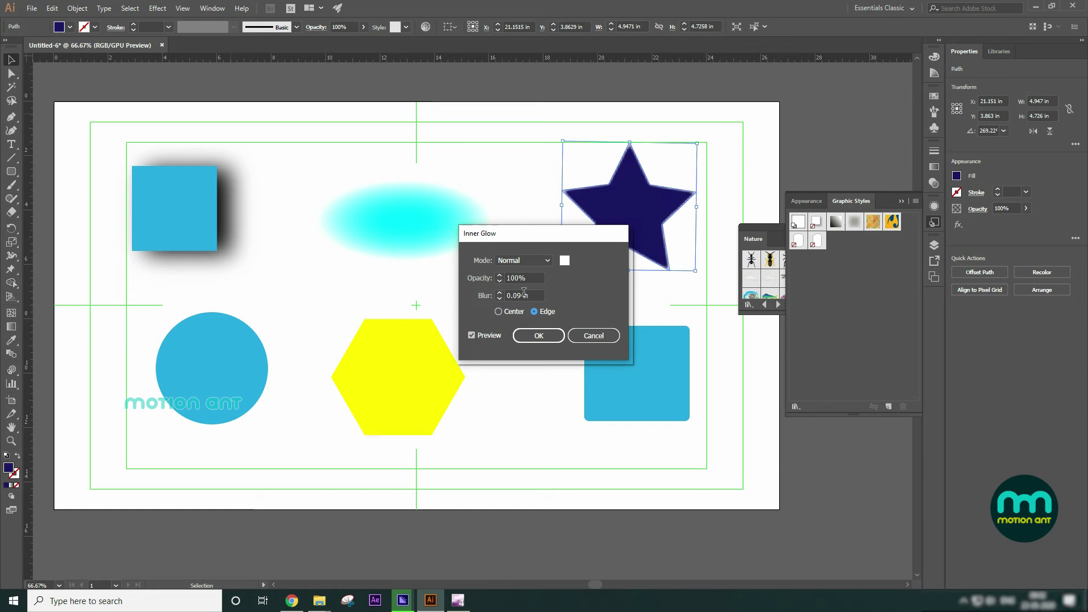
pyautogui.click(522, 296)
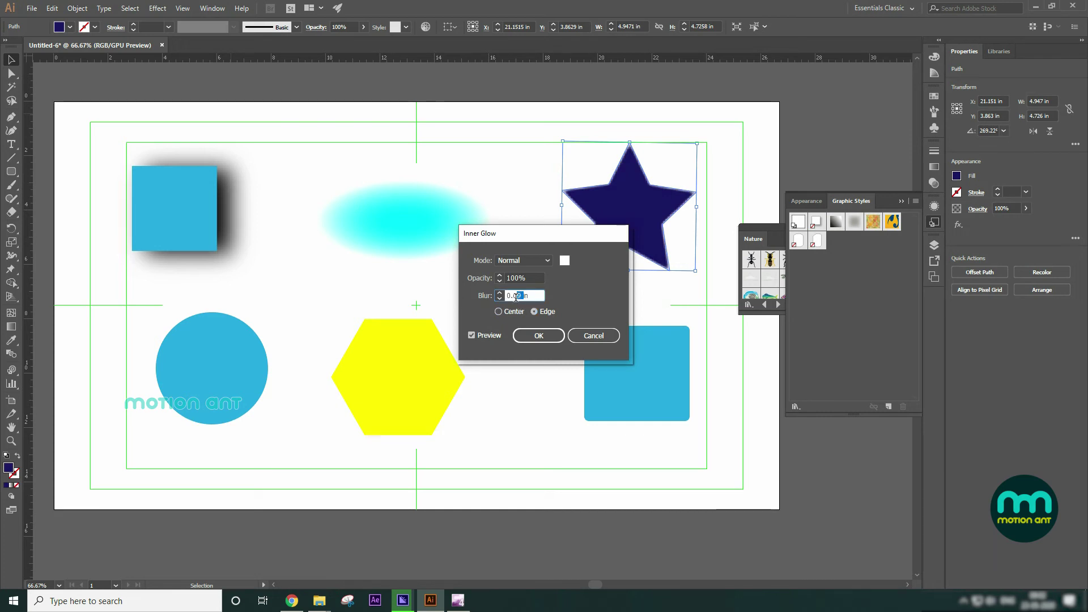
pyautogui.write('15')
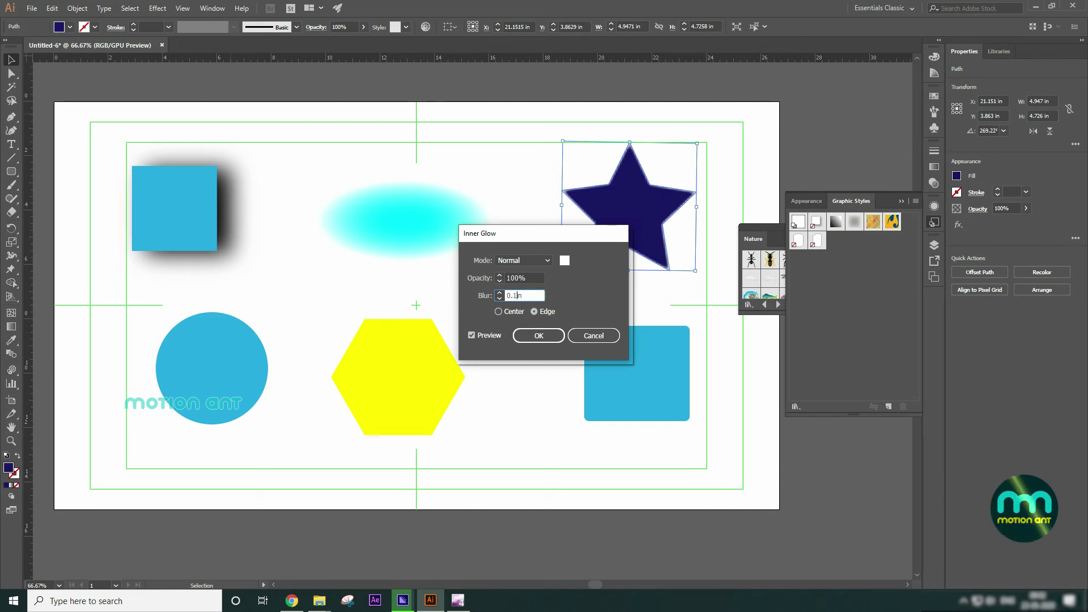
pyautogui.click(471, 335)
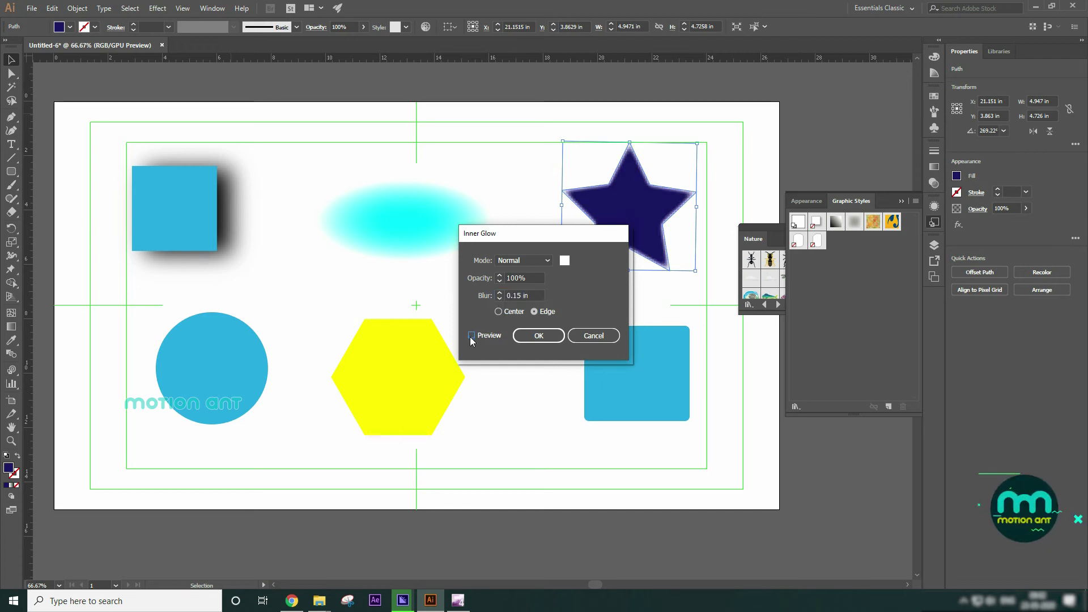
# - Compare the Center option at the current blur, choose Edge again, and apply the star's inner glow
pyautogui.click(498, 311)
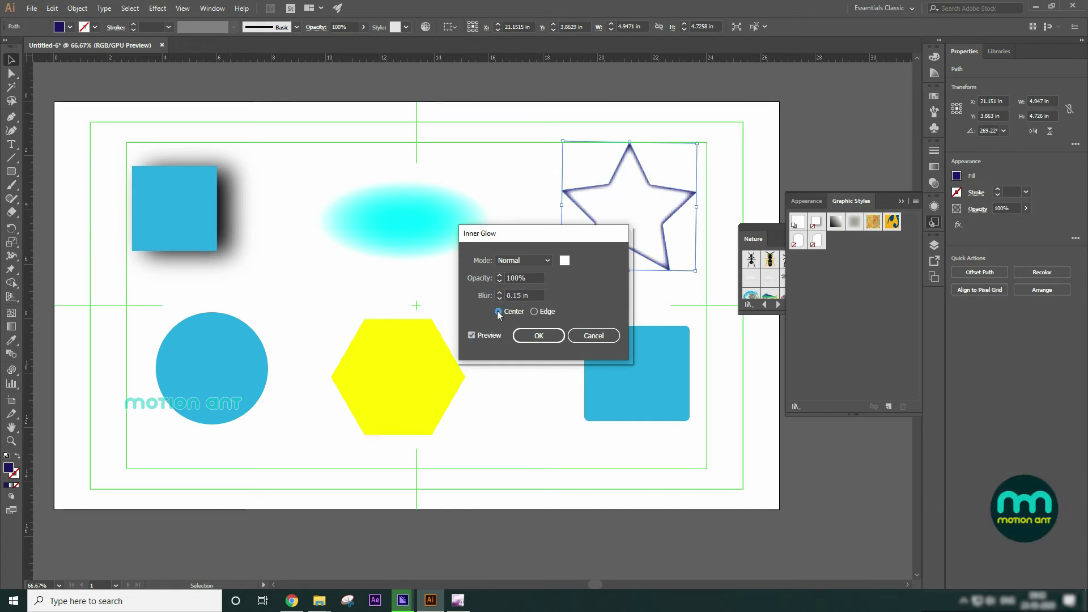
pyautogui.click(536, 311)
pyautogui.click(538, 336)
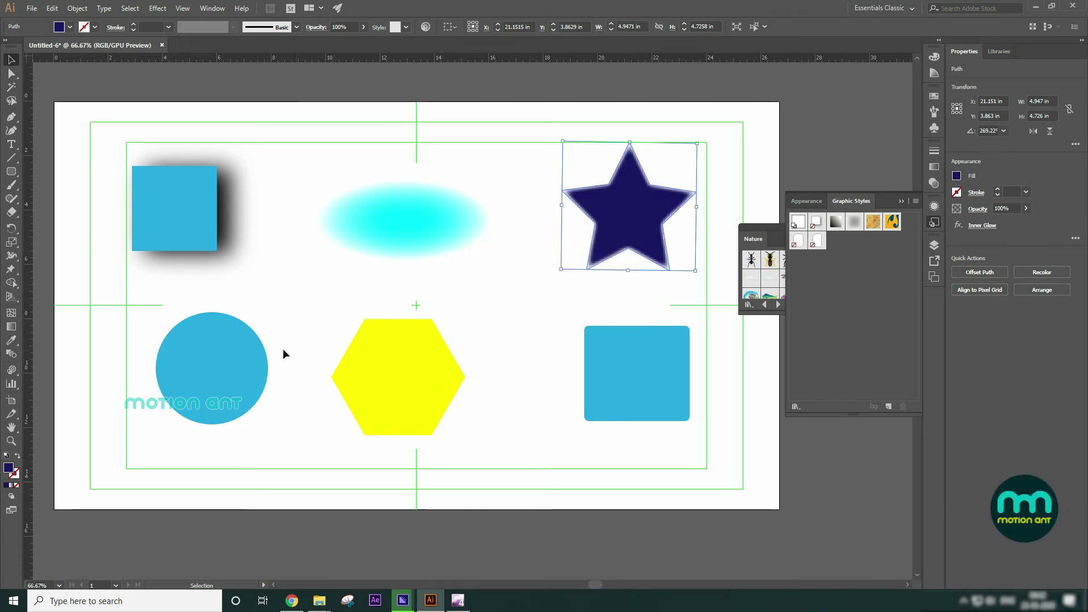
# - Start an Outer Glow effect on the blue circle with opacity at 100% and preview turned on
pyautogui.click(237, 363)
pyautogui.click(157, 8)
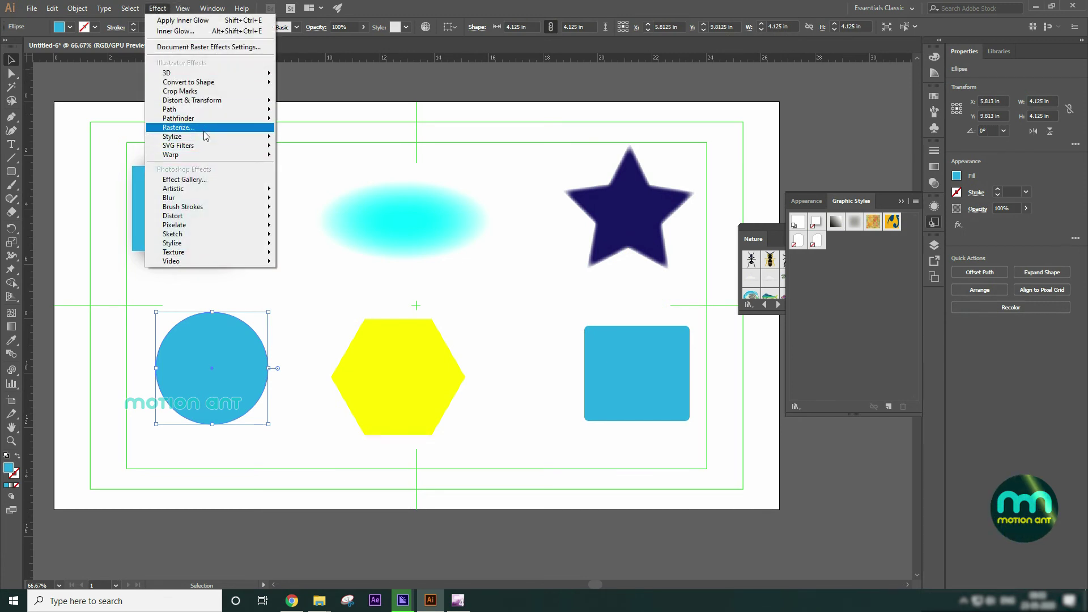
pyautogui.moveTo(207, 137)
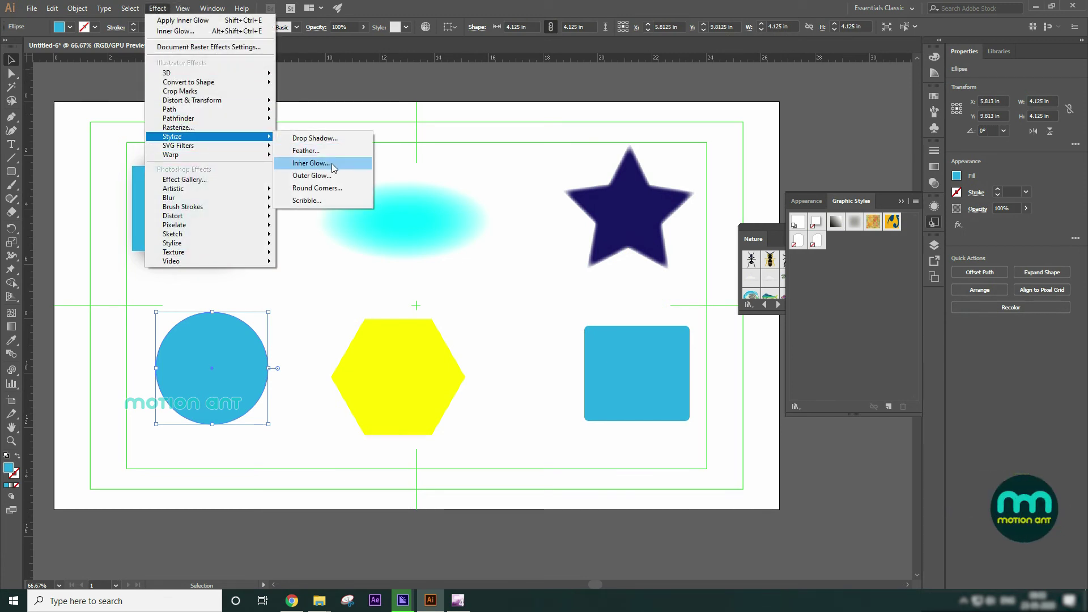
pyautogui.click(314, 176)
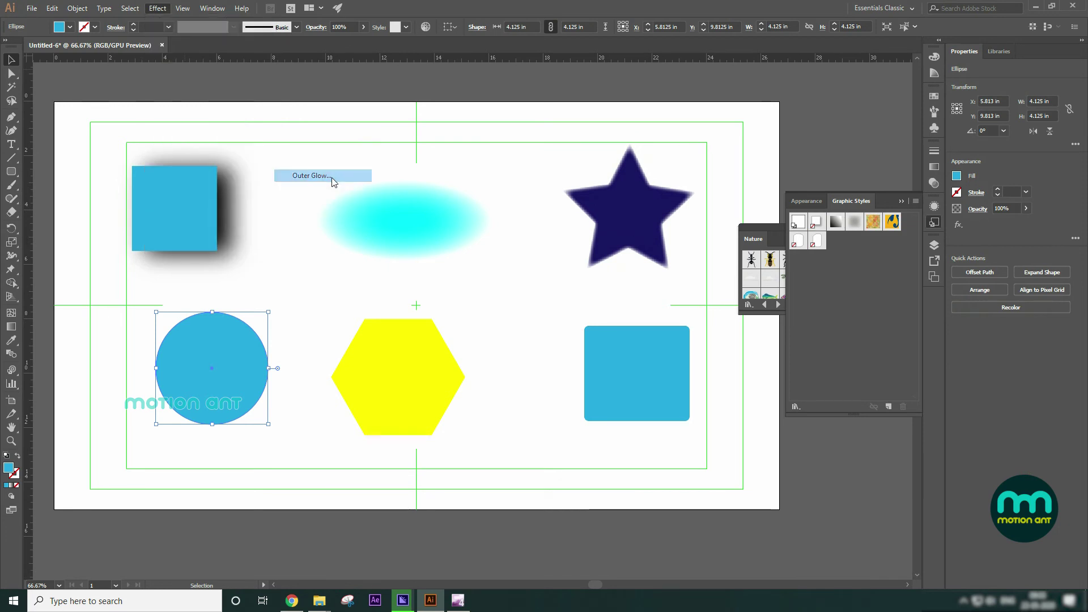
pyautogui.moveTo(533, 287); pyautogui.dragTo(465, 289)
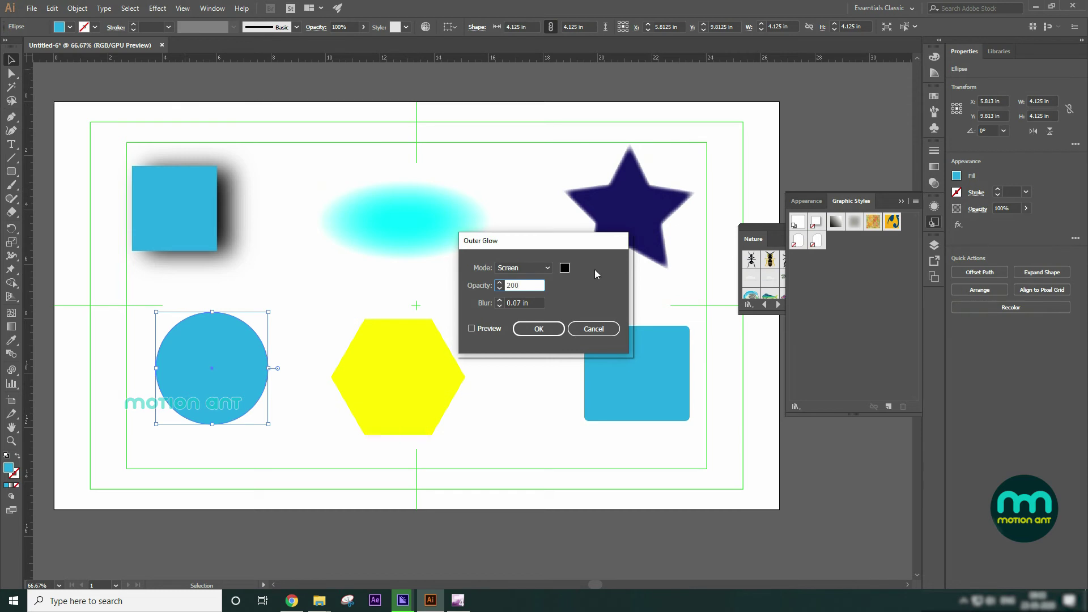
pyautogui.click(471, 329)
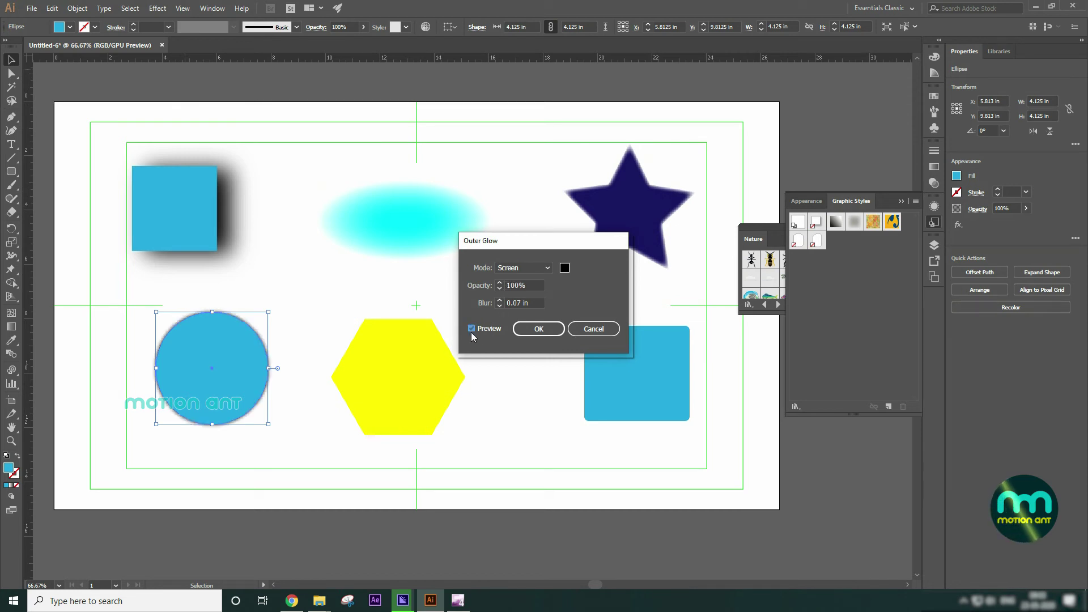
# - Set the circle's outer glow blur to 0.2 in and apply the effect
pyautogui.doubleClick(521, 302)
pyautogui.write('20')
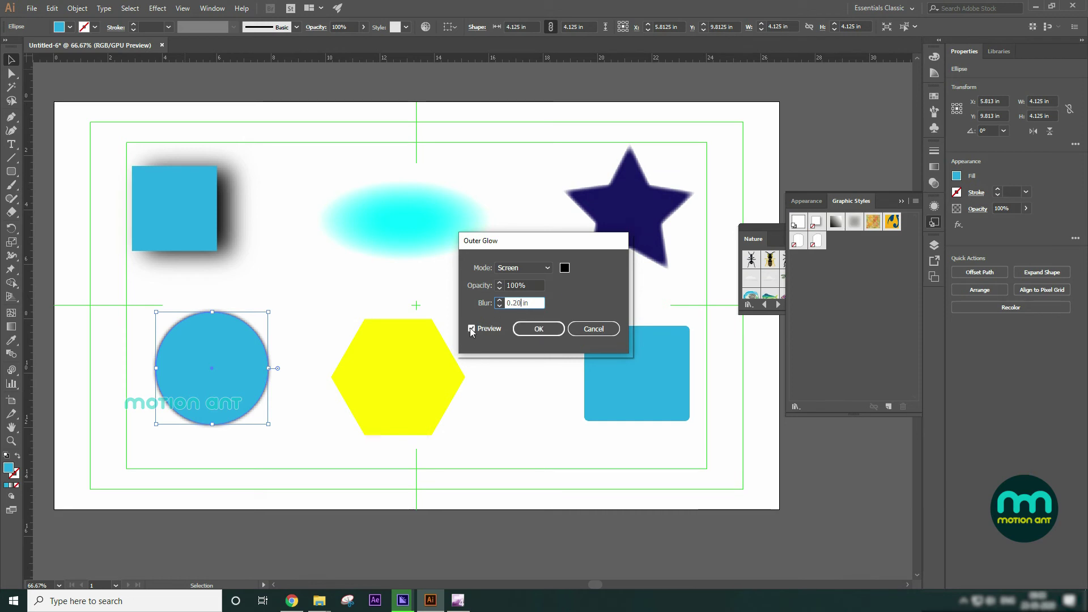
pyautogui.press('Tab')
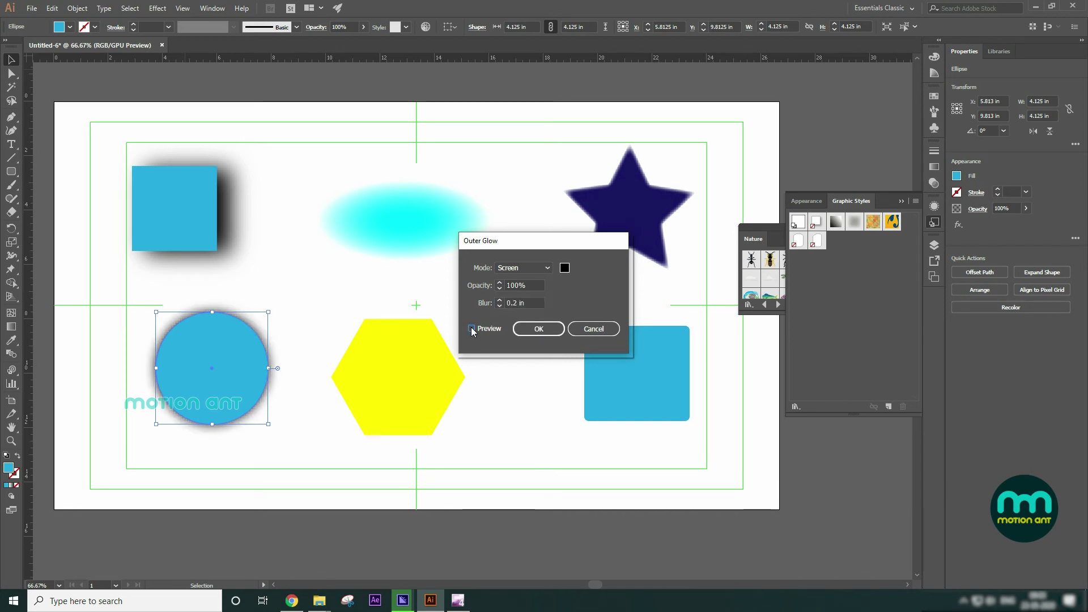
pyautogui.click(539, 329)
# - Start a Round Corners effect on the yellow hexagon with preview turned on
pyautogui.click(434, 360)
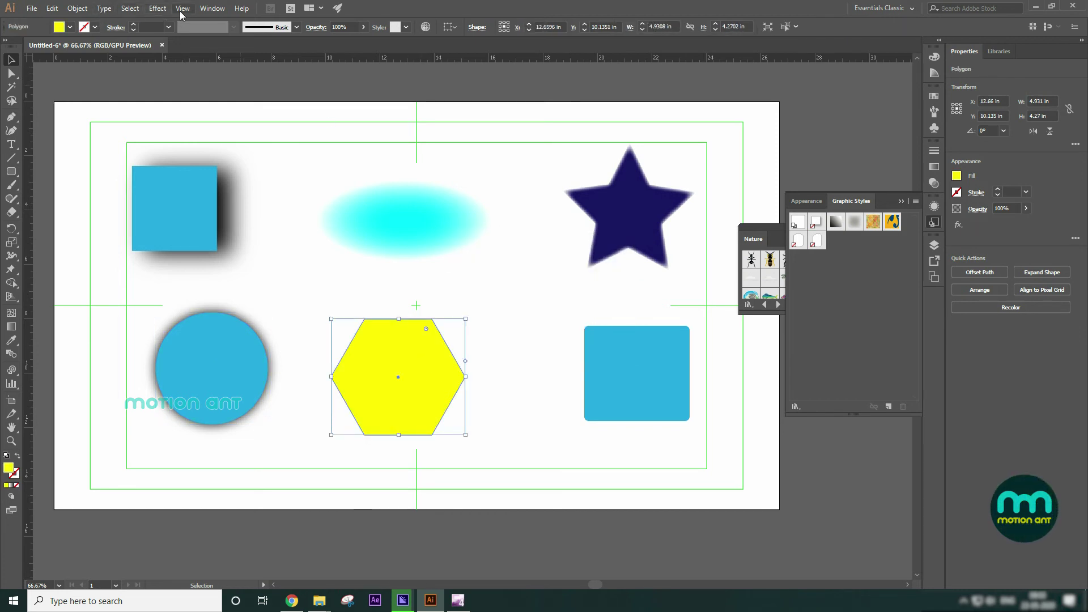
pyautogui.click(157, 8)
pyautogui.moveTo(218, 139)
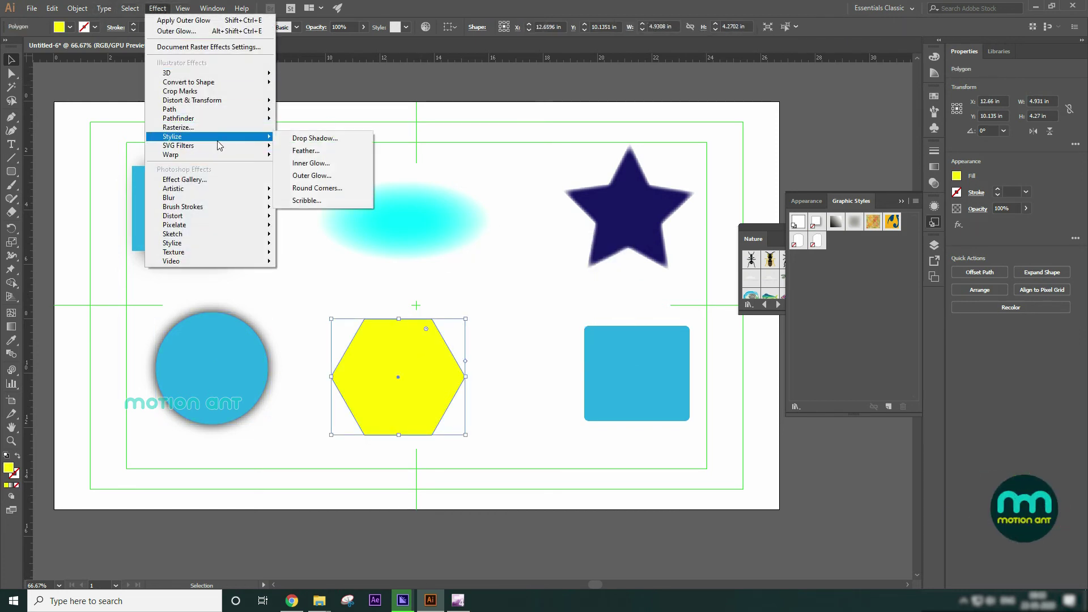
pyautogui.click(319, 189)
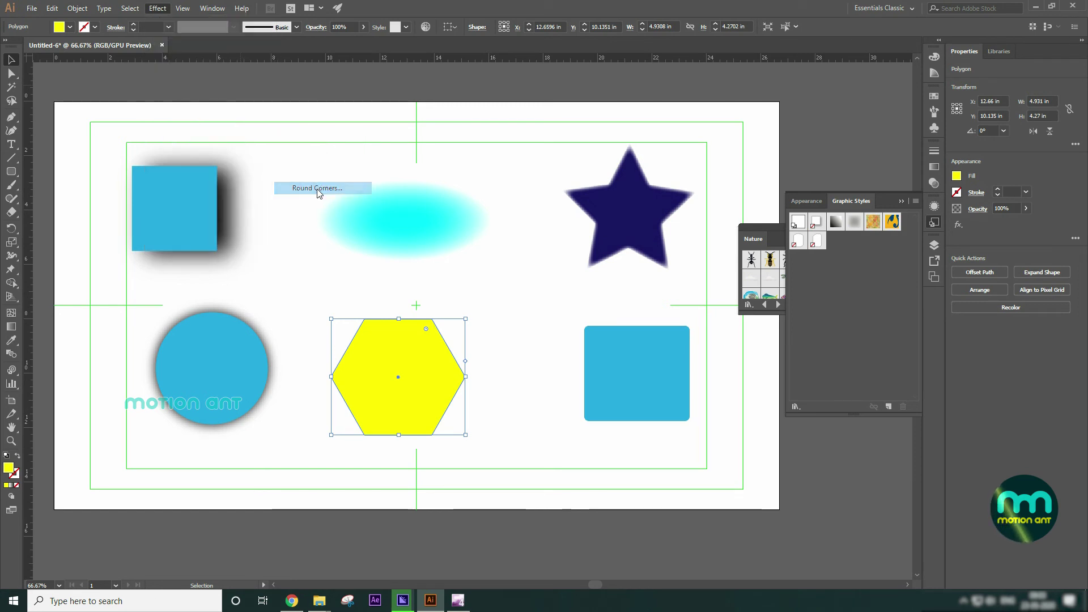
pyautogui.click(472, 312)
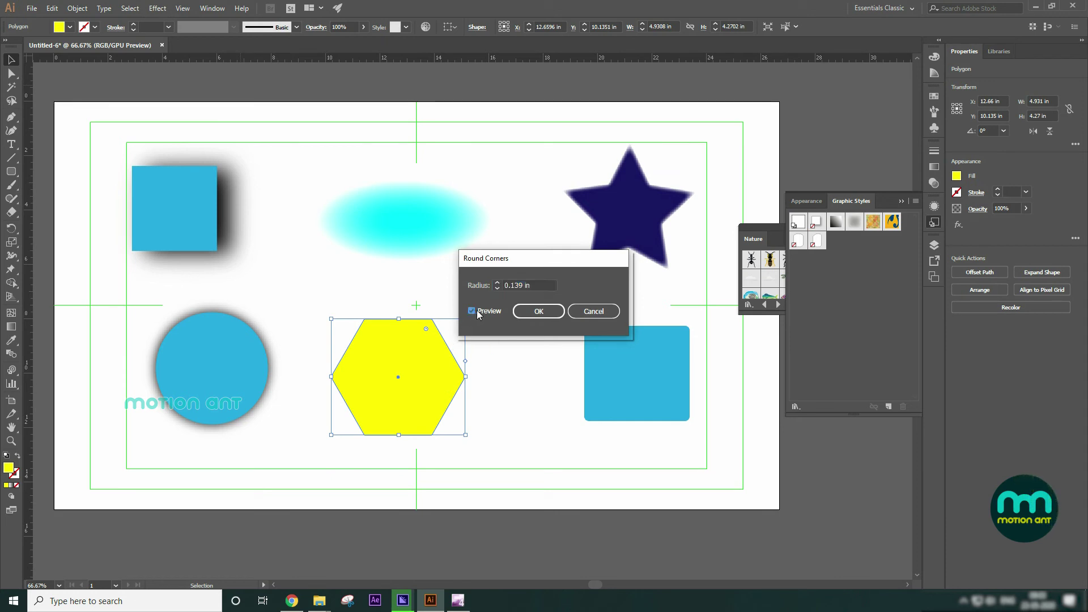
# - Try a larger corner radius on the hexagon, set it to 0.2 in, and refresh the preview
pyautogui.click(497, 282)
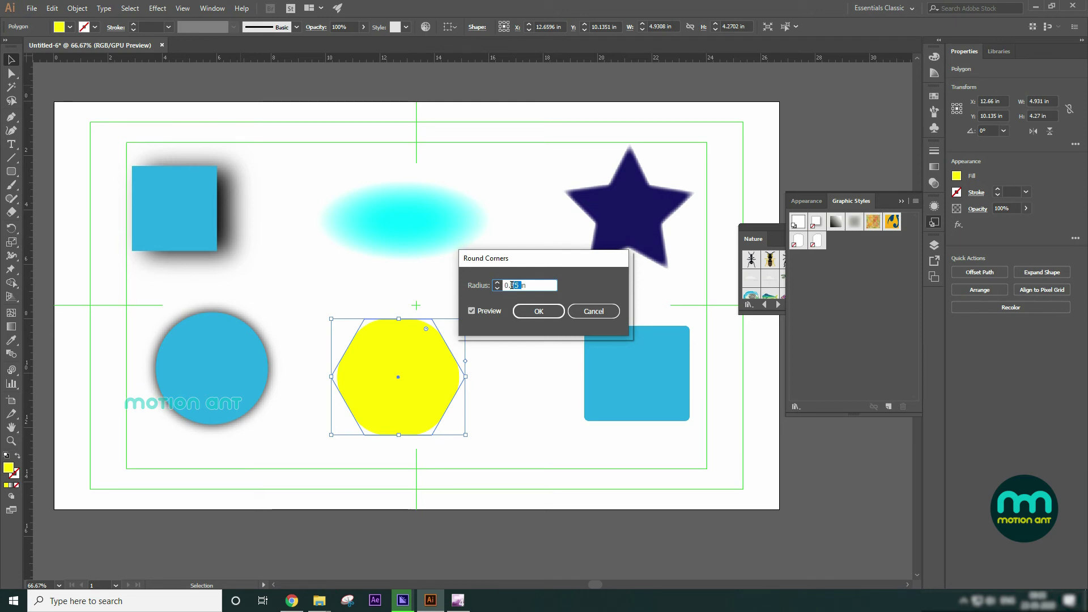
pyautogui.write('0.20')
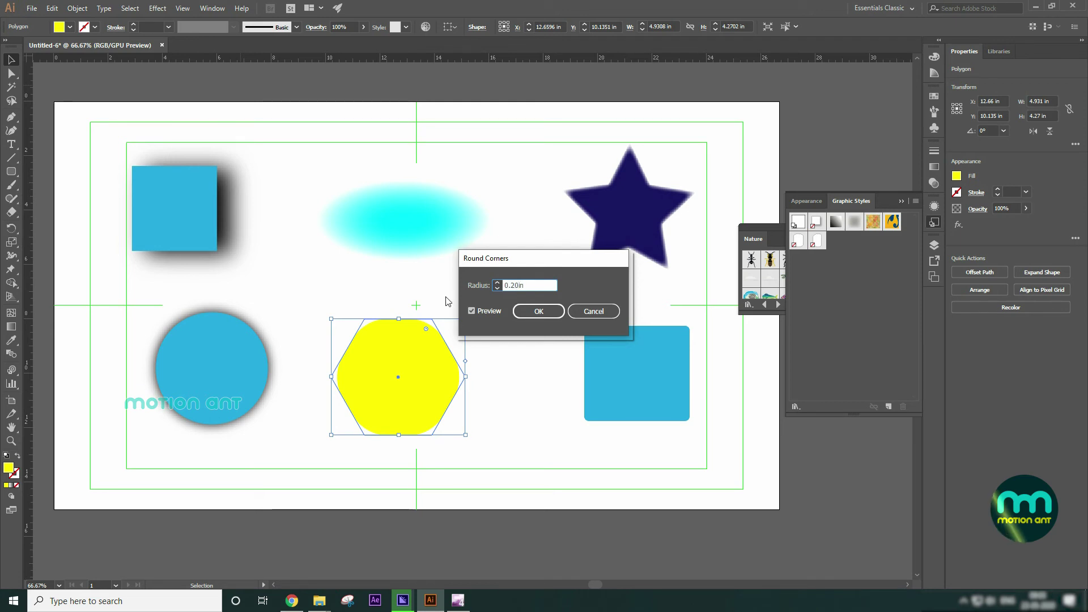
pyautogui.click(471, 311)
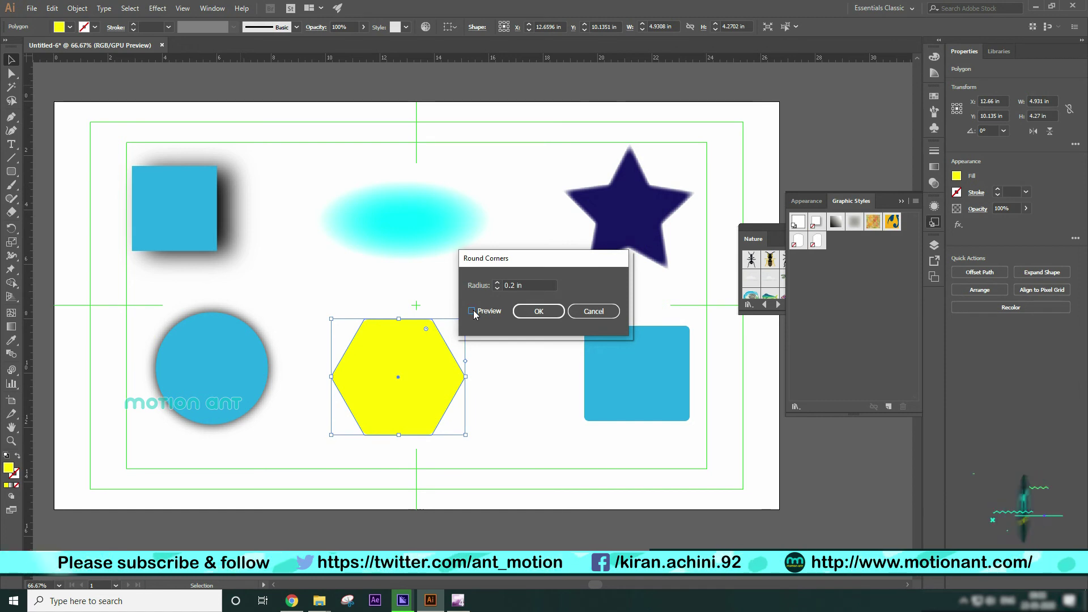
# - Set the hexagon's corner radius to 0.9 in, apply the effect, and deselect the shape
pyautogui.doubleClick(515, 286)
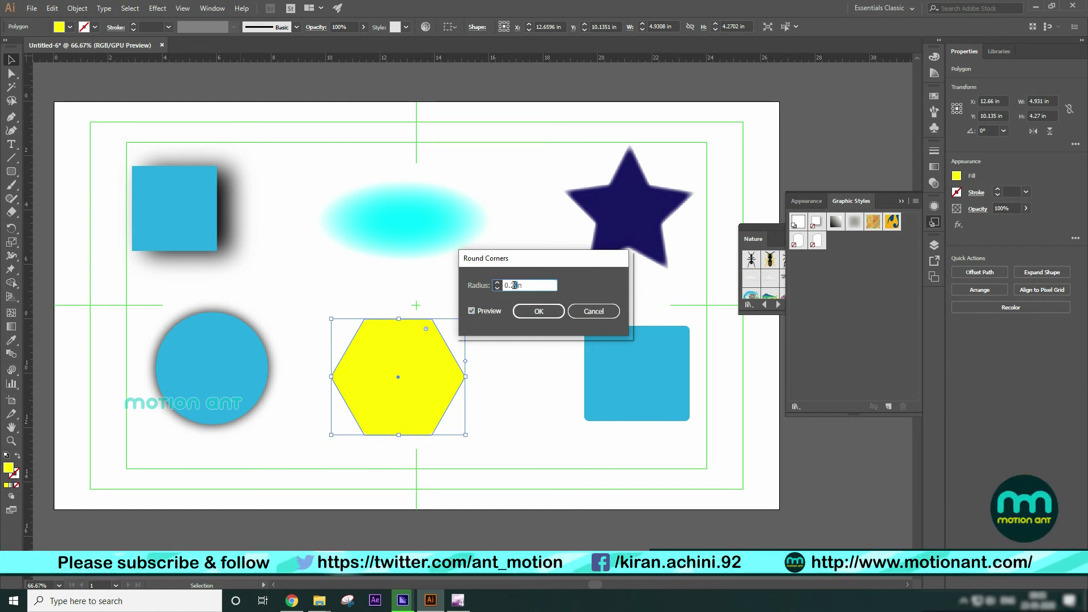
pyautogui.write('9')
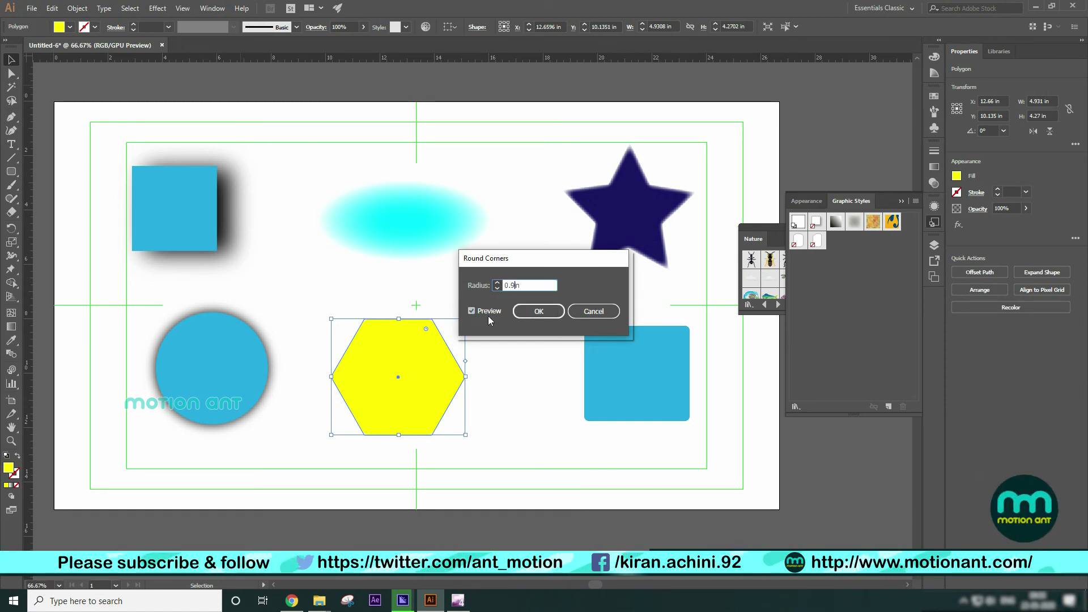
pyautogui.click(472, 311)
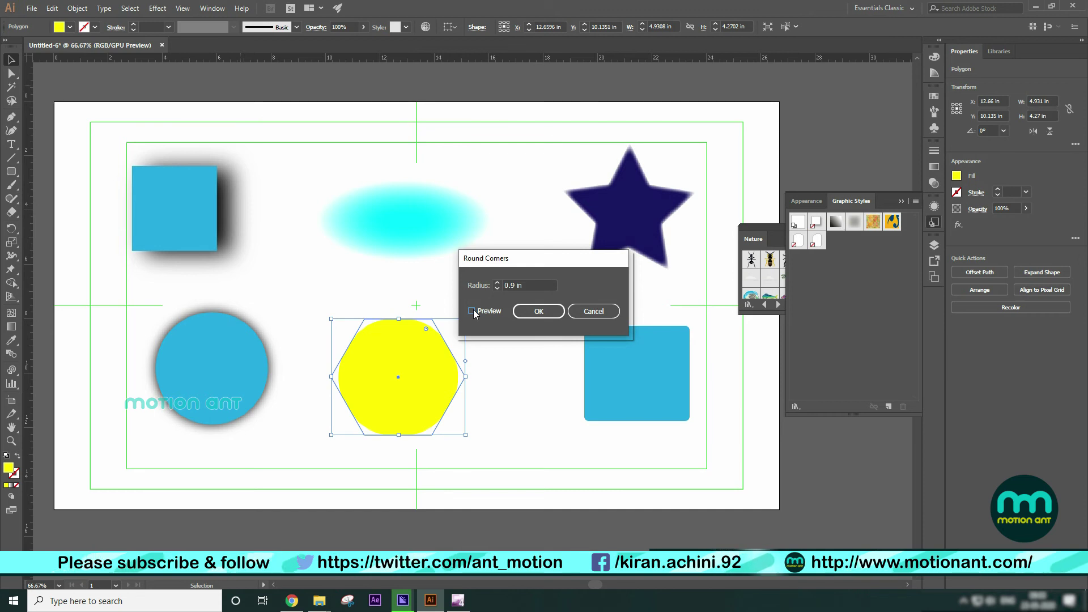
pyautogui.click(539, 311)
pyautogui.click(505, 368)
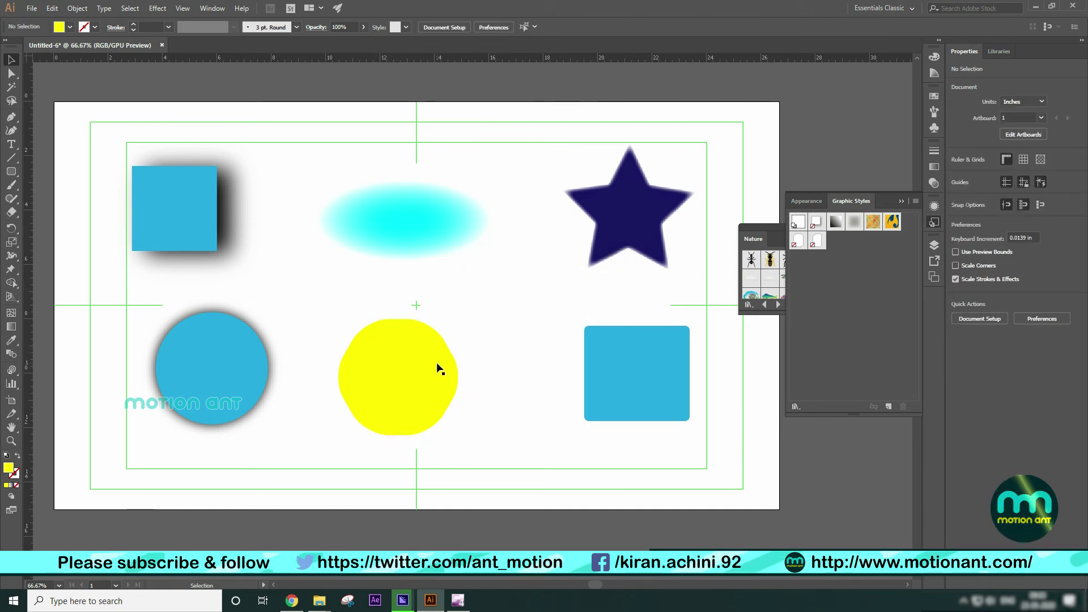
# - Start a Scribble effect on the blue rectangle below the star with the Childlike preset and preview turned on
pyautogui.click(659, 389)
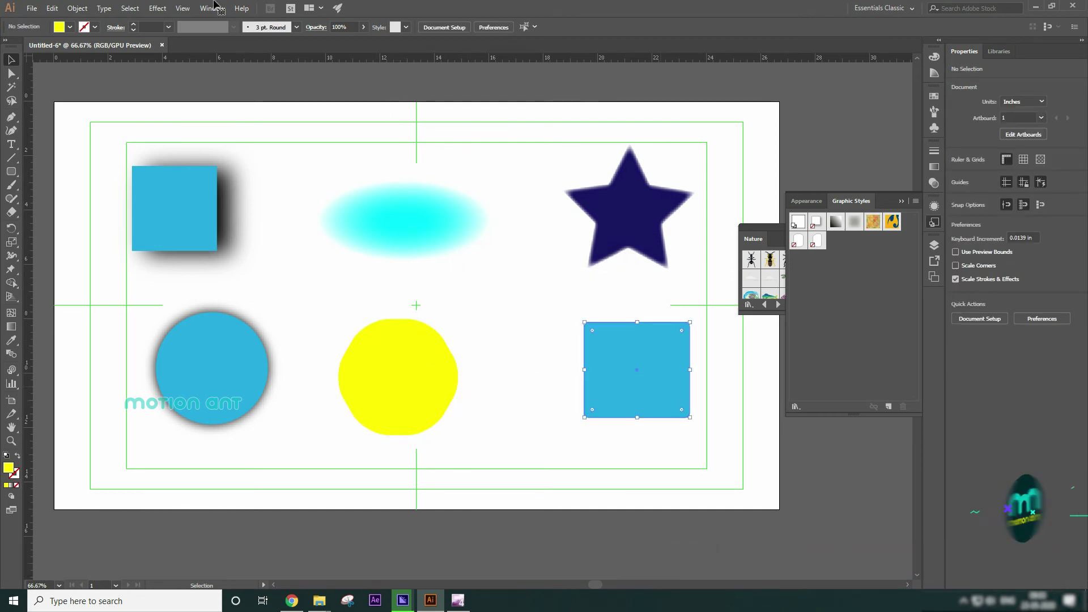
pyautogui.click(157, 8)
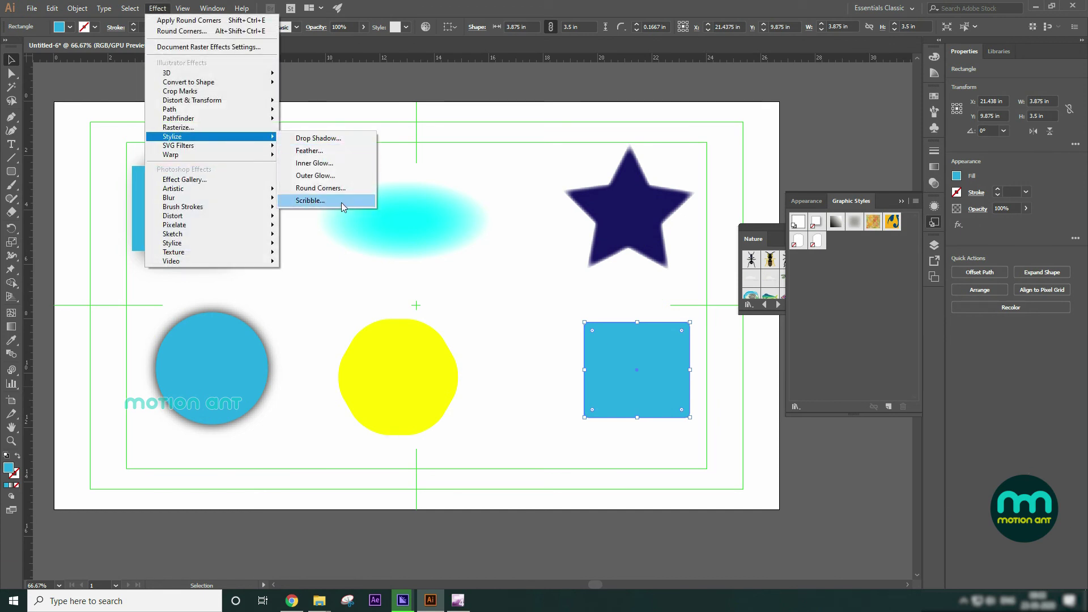
pyautogui.click(341, 202)
pyautogui.moveTo(570, 149); pyautogui.dragTo(285, 109)
pyautogui.click(213, 129)
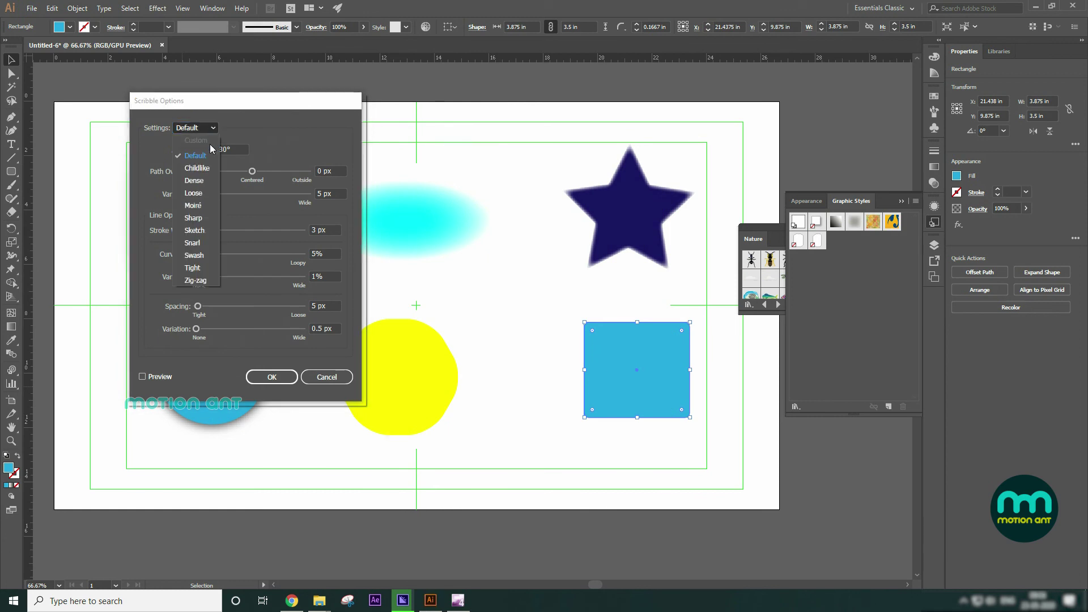
pyautogui.click(196, 163)
pyautogui.click(142, 376)
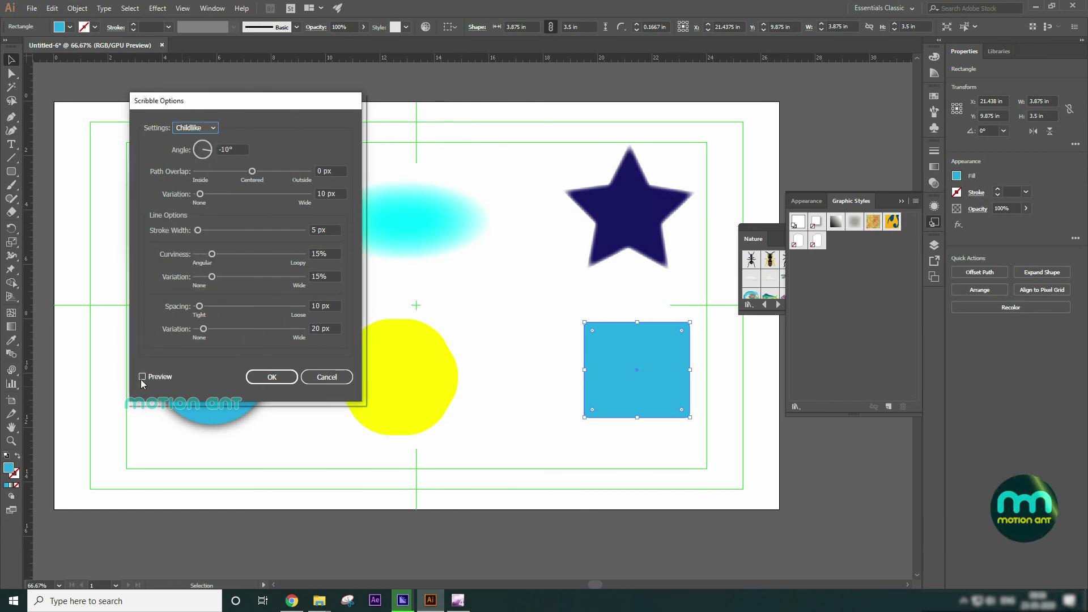
# - Try the Dense scribble preset on the rectangle
pyautogui.click(212, 129)
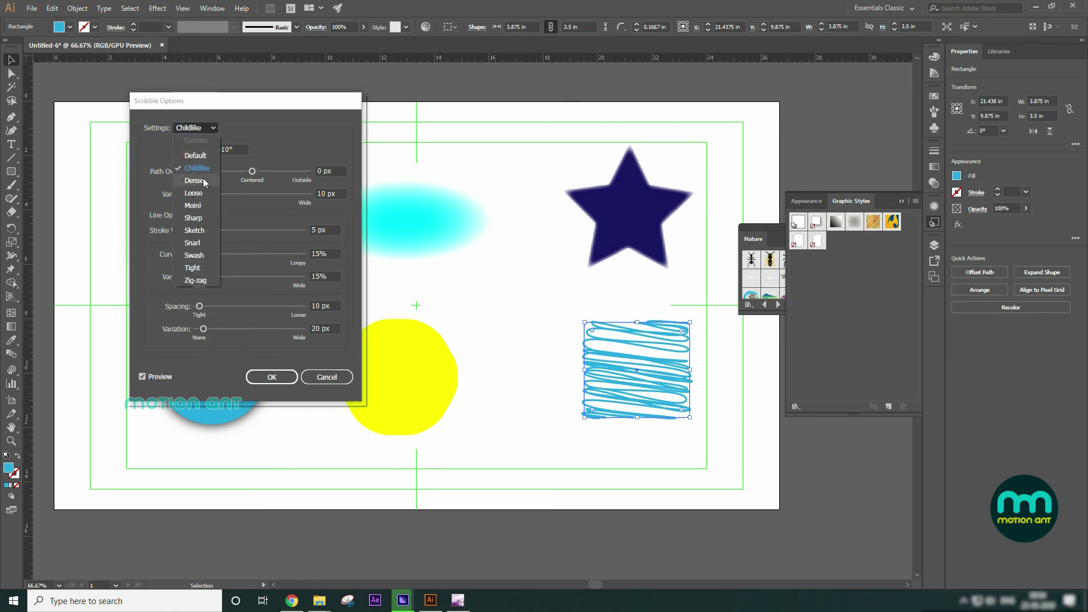
pyautogui.click(202, 181)
pyautogui.click(214, 127)
pyautogui.click(207, 184)
pyautogui.click(215, 129)
pyautogui.click(196, 180)
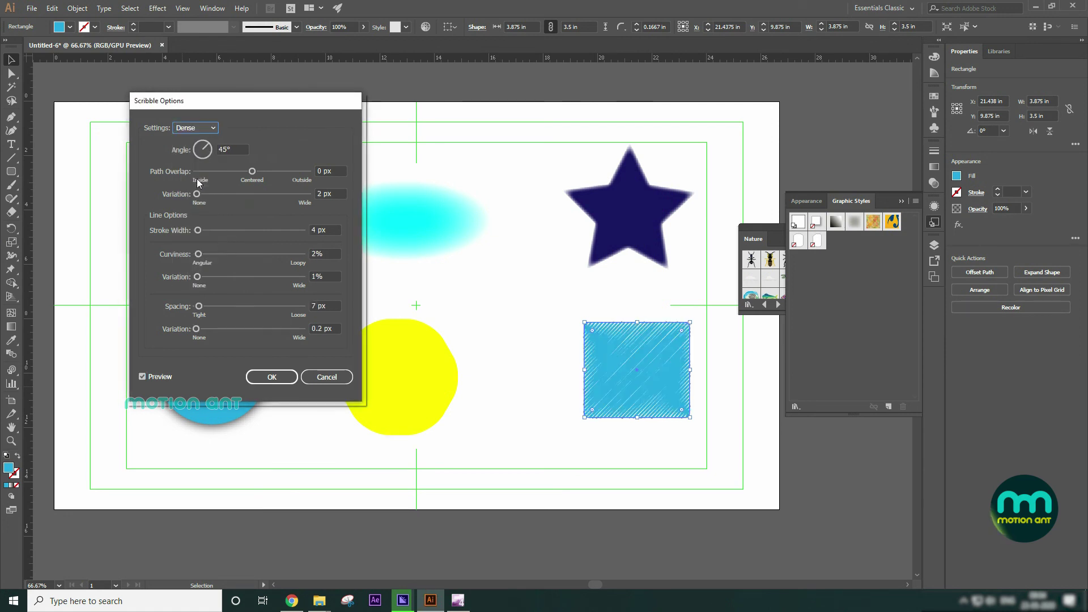
# - Try the Sharp, Sketch, Snarl and Zig-zag scribble presets on the rectangle in turn
pyautogui.click(214, 128)
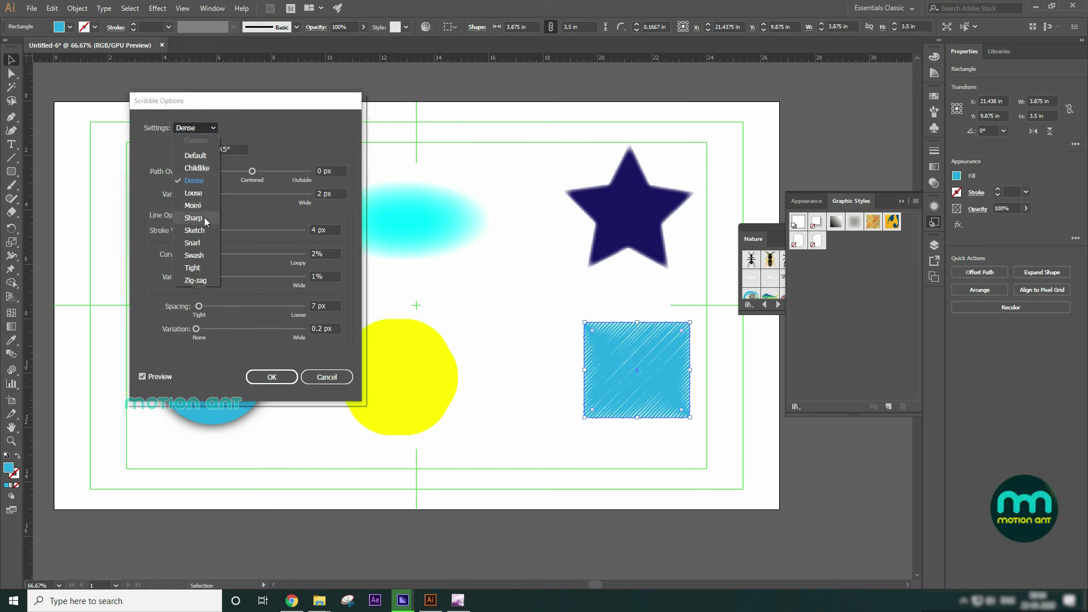
pyautogui.click(202, 216)
pyautogui.click(215, 128)
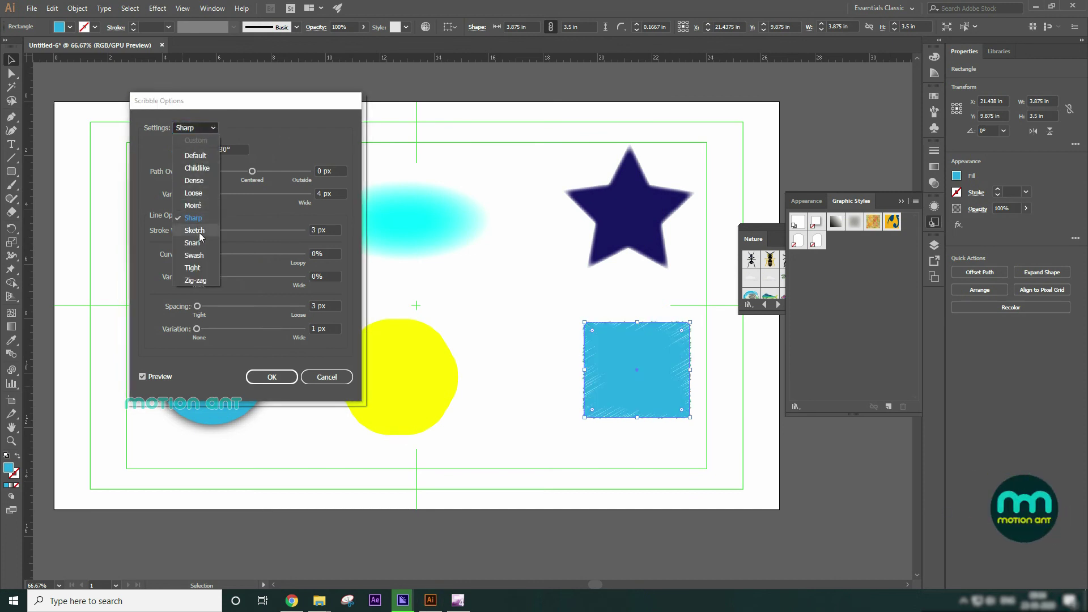
pyautogui.click(198, 231)
pyautogui.click(194, 130)
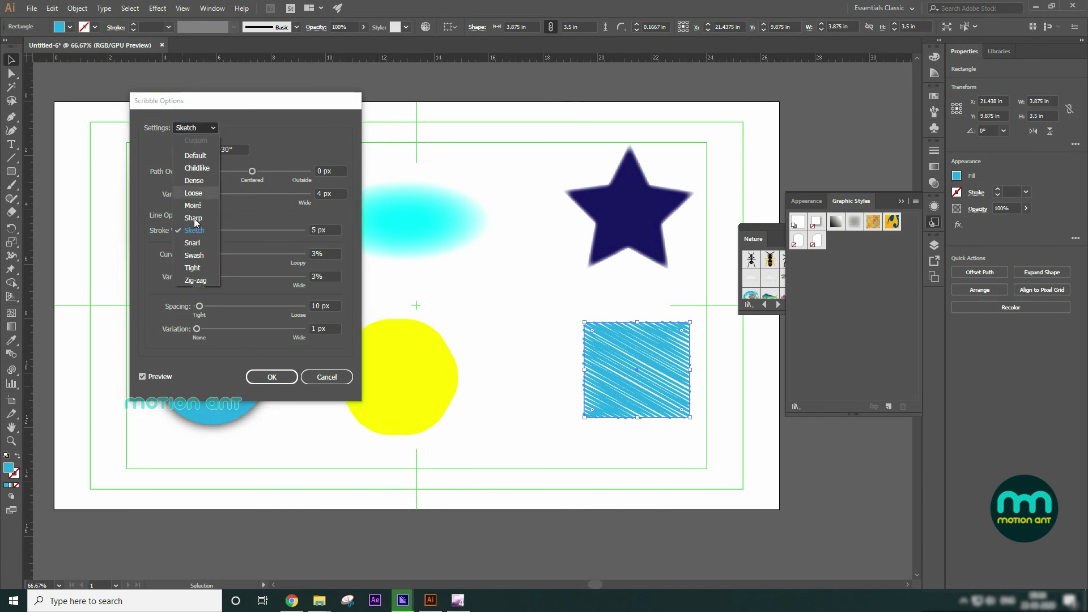
pyautogui.click(193, 247)
pyautogui.click(200, 128)
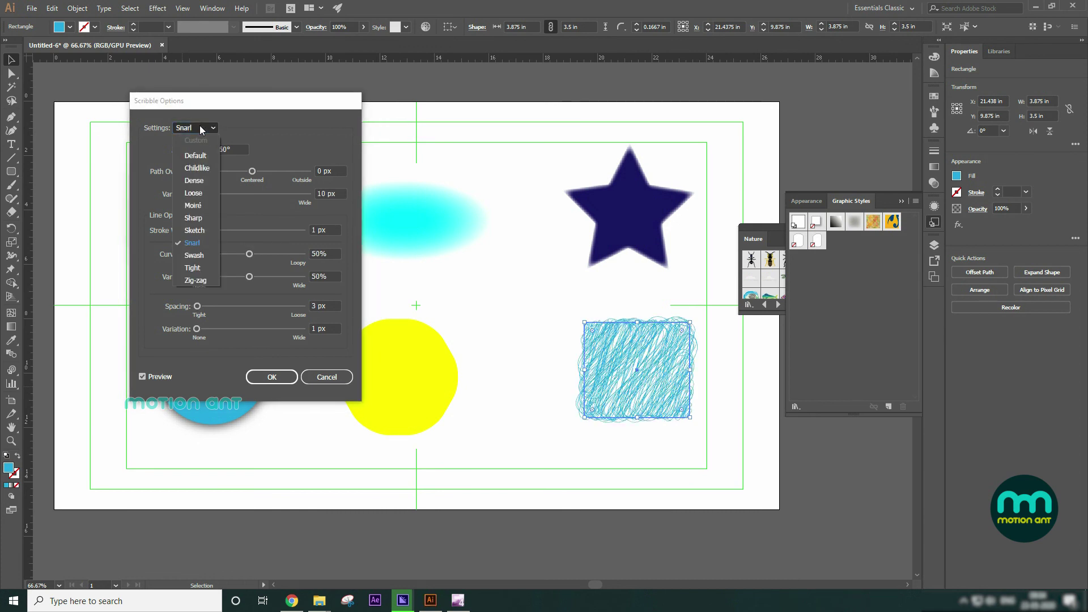
pyautogui.click(195, 280)
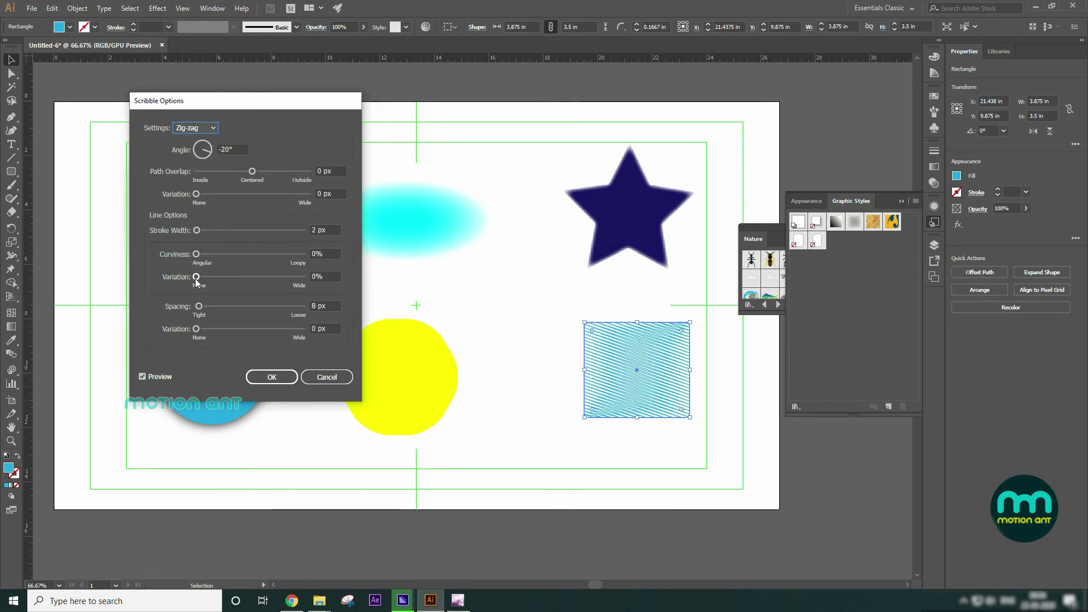
# - Compare the Dense and Default scribble presets on the rectangle
pyautogui.click(207, 129)
pyautogui.click(199, 181)
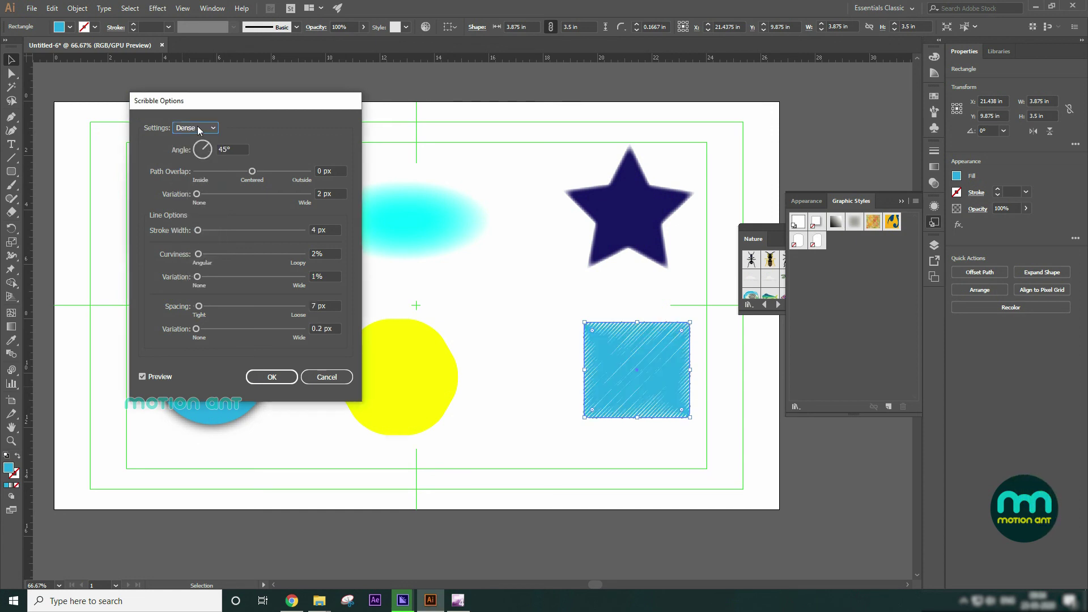
pyautogui.click(199, 128)
pyautogui.click(195, 155)
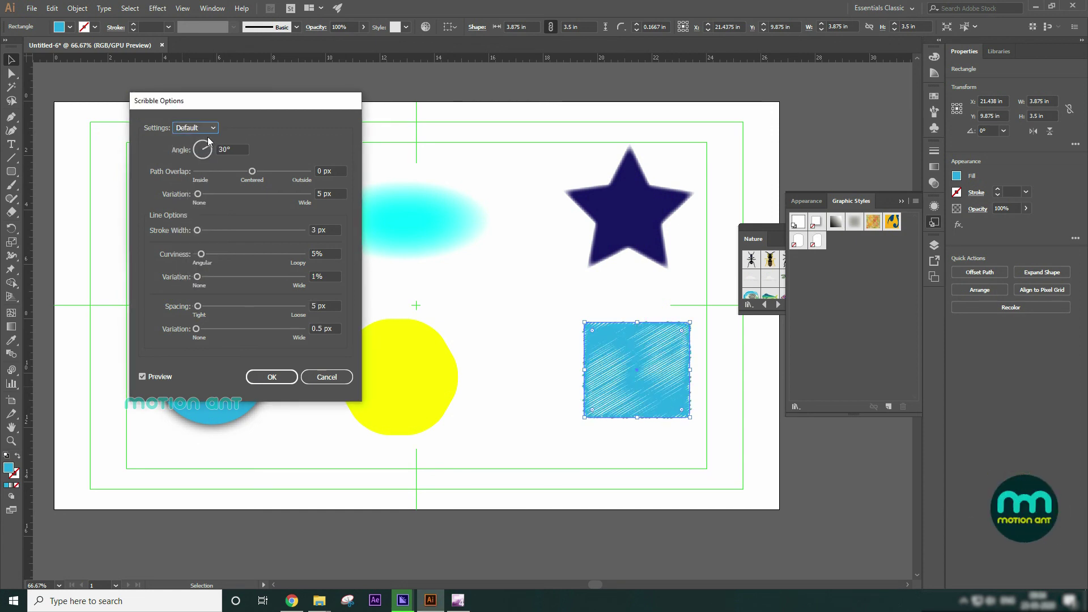
# - Try the Sketch scribble preset with path overlap -80 px, variation 30 px, stroke width 8 px, curviness 20%, spacing 33 px and spacing variation 5 px
pyautogui.click(210, 129)
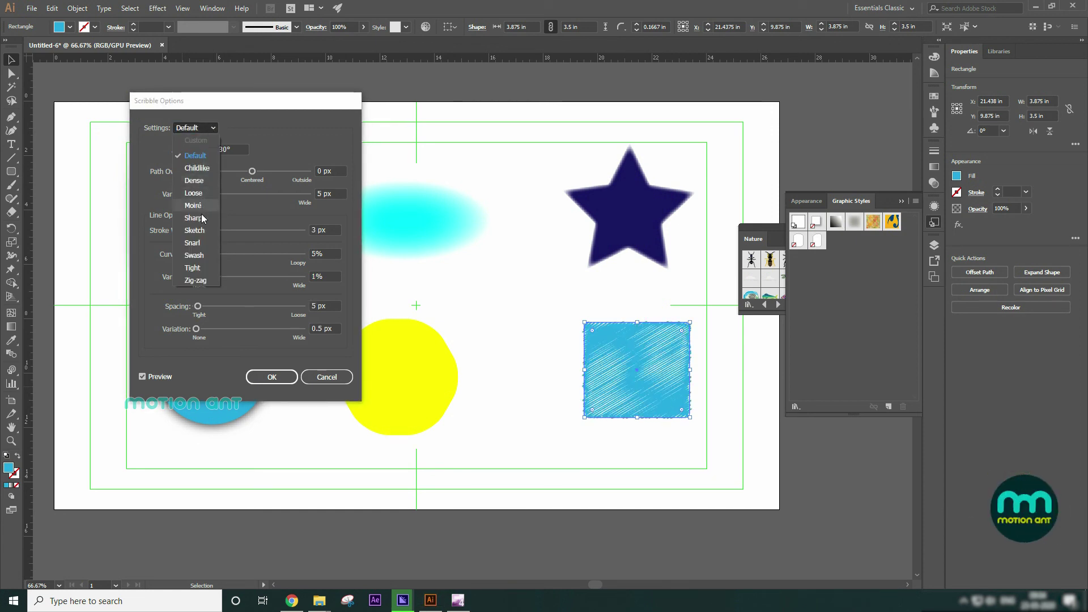
pyautogui.click(195, 231)
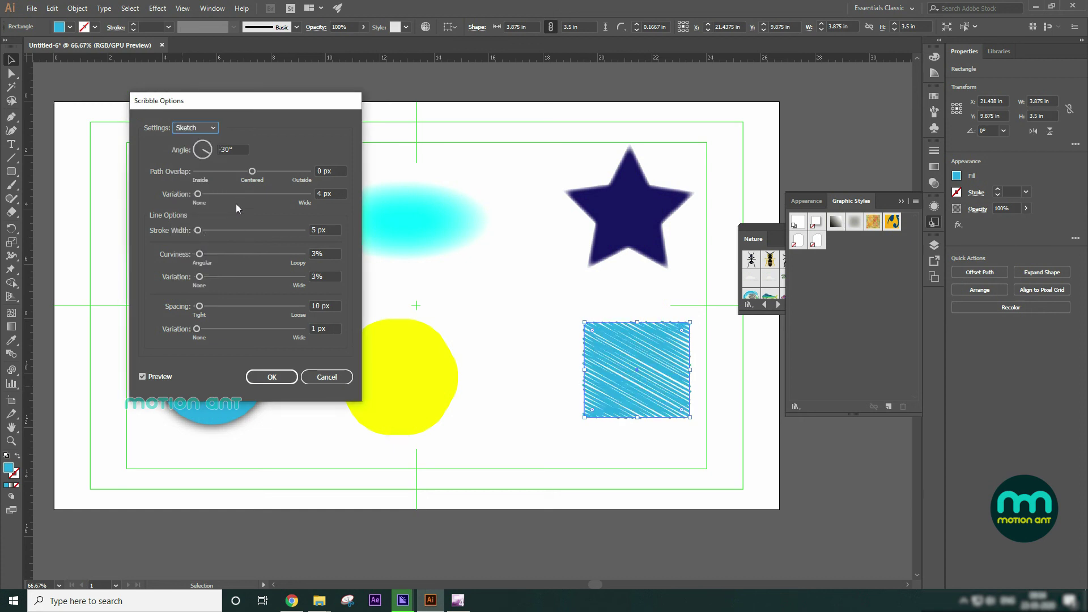
pyautogui.moveTo(252, 171)
pyautogui.mouseDown()
pyautogui.moveTo(212, 171)
pyautogui.moveTo(231, 172)
pyautogui.moveTo(217, 196)
pyautogui.mouseUp()
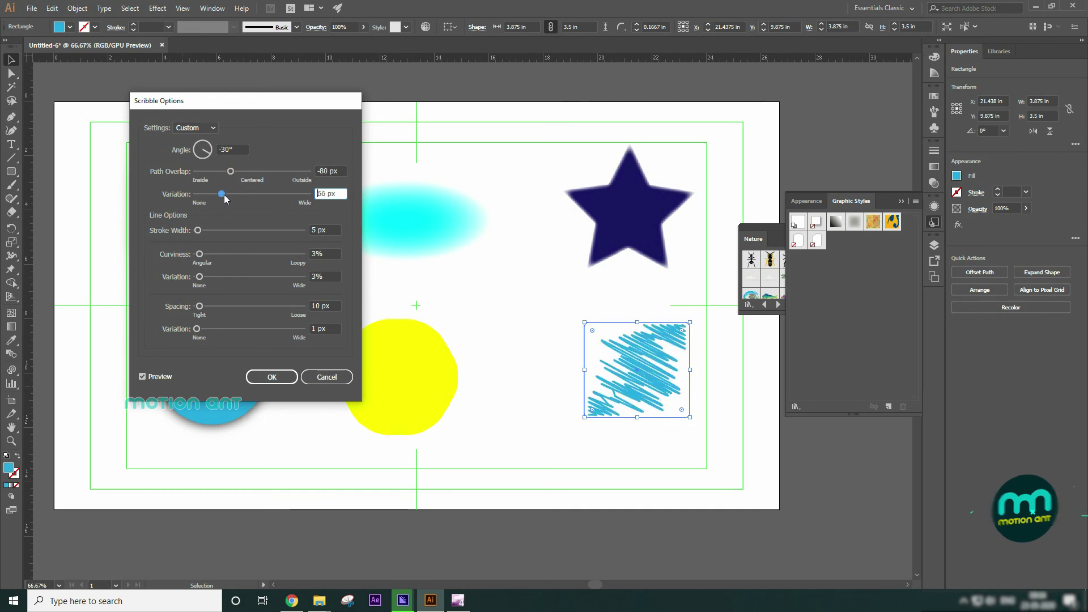
pyautogui.moveTo(204, 231); pyautogui.dragTo(211, 256)
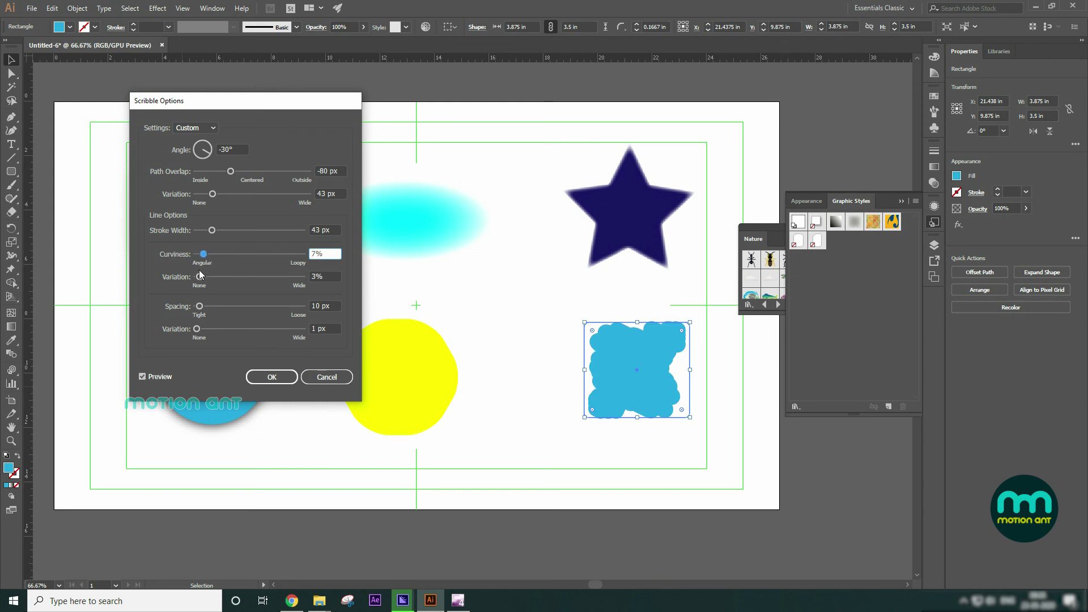
pyautogui.moveTo(214, 194)
pyautogui.mouseDown()
pyautogui.moveTo(203, 241)
pyautogui.moveTo(246, 260)
pyautogui.moveTo(218, 255)
pyautogui.mouseUp()
pyautogui.moveTo(201, 307)
pyautogui.mouseDown()
pyautogui.moveTo(217, 307)
pyautogui.moveTo(198, 329)
pyautogui.mouseUp()
pyautogui.click(142, 377)
pyautogui.click(142, 377)
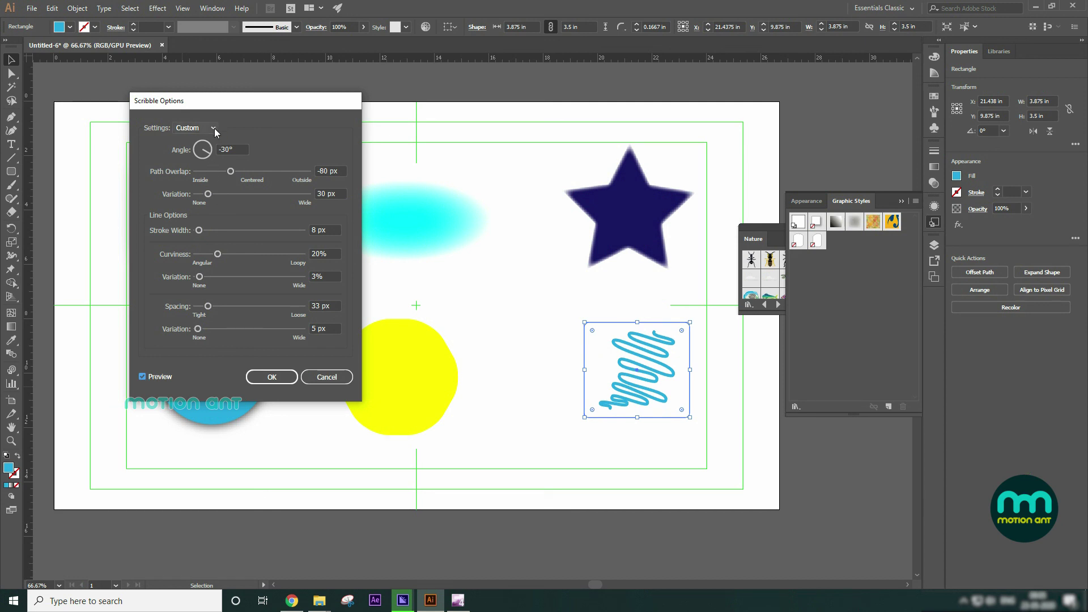
# - Apply the Scribble effect with the Childlike preset and move the scribbled rectangle slightly left, to about X 20.81 in, Y 9.75 in
pyautogui.click(215, 129)
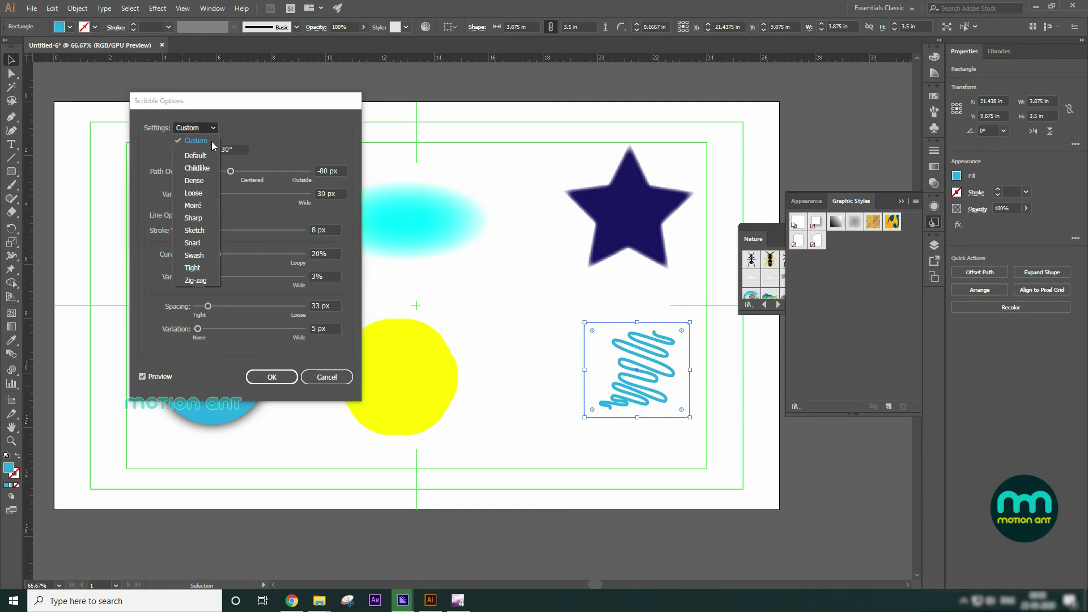
pyautogui.click(199, 167)
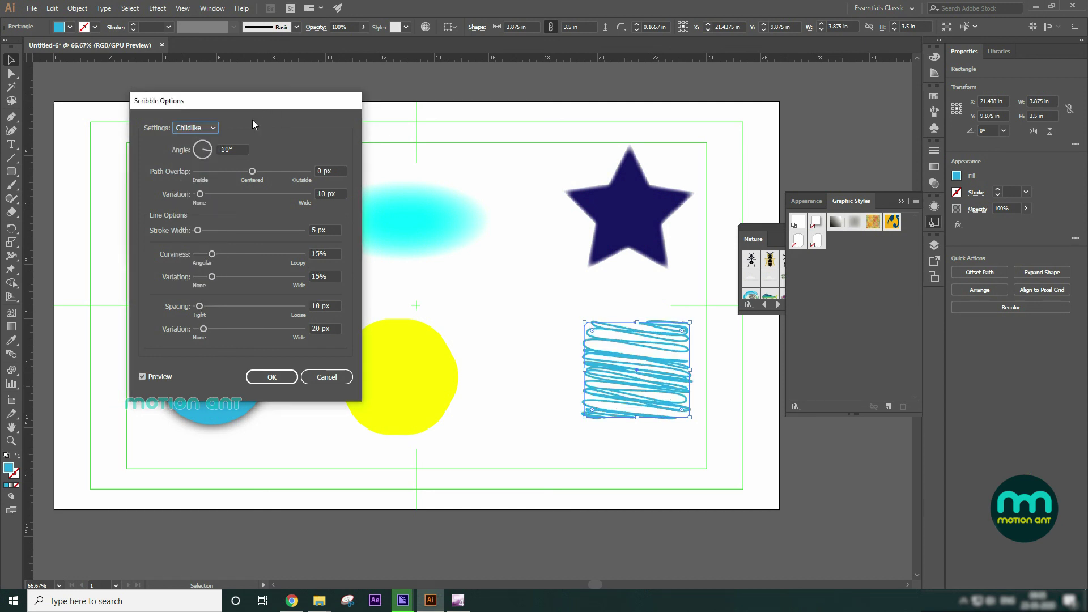
pyautogui.click(274, 376)
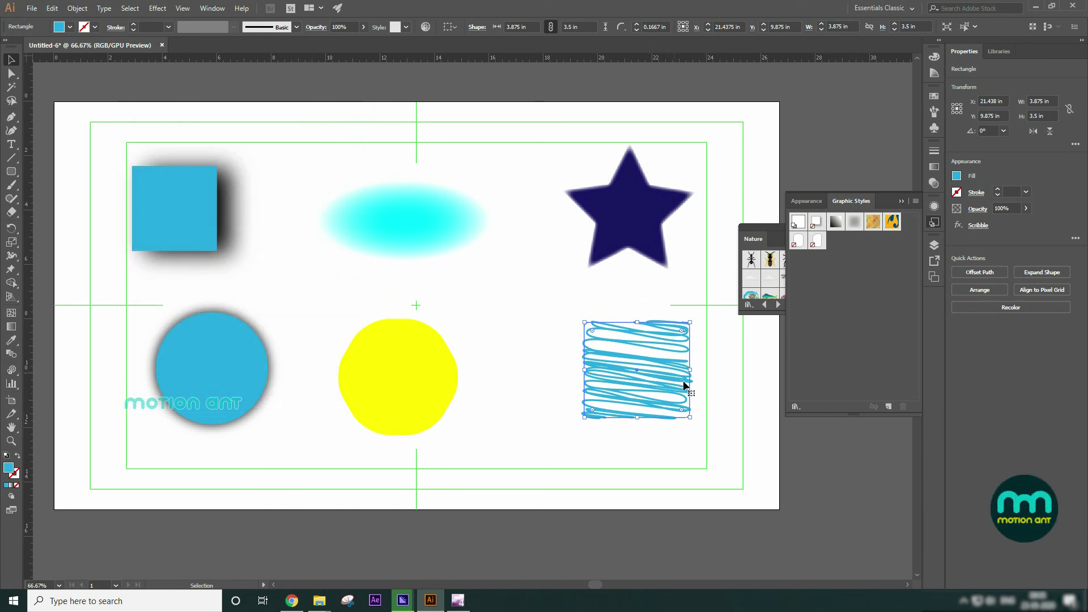
pyautogui.moveTo(671, 369); pyautogui.dragTo(652, 372)
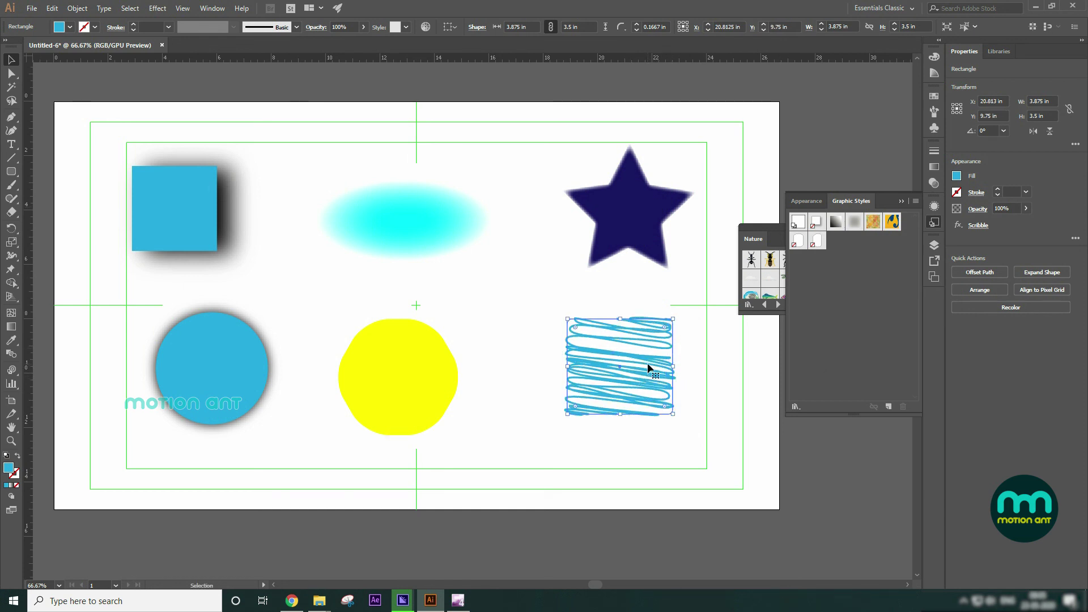
# - Save the scribbled rectangle's look as a new graphic style and apply it to the cyan ellipse, the star and the blue circle
pyautogui.click(888, 406)
pyautogui.click(390, 239)
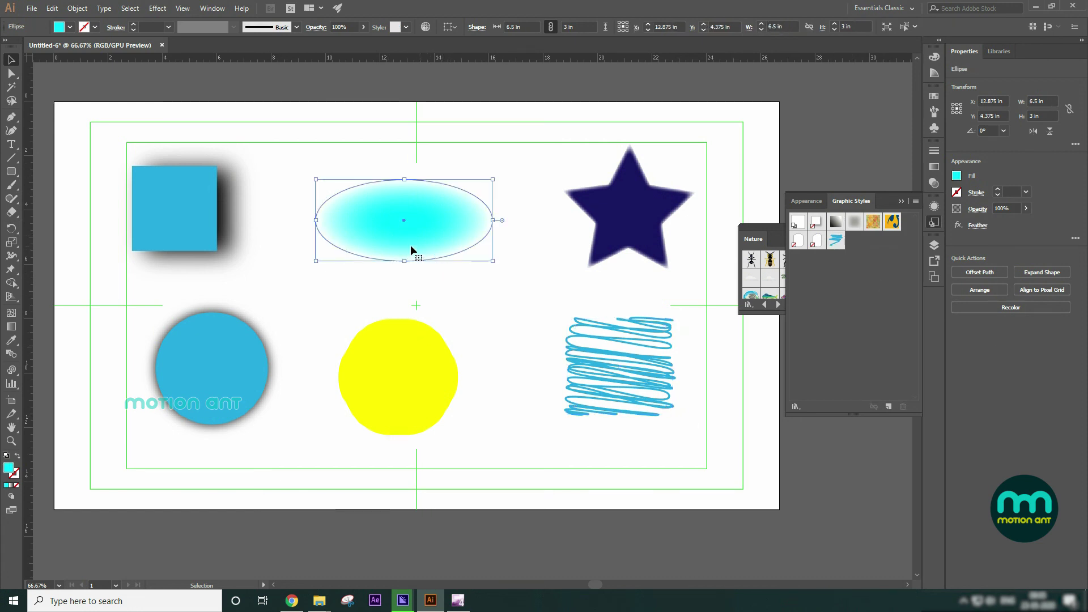
pyautogui.click(836, 242)
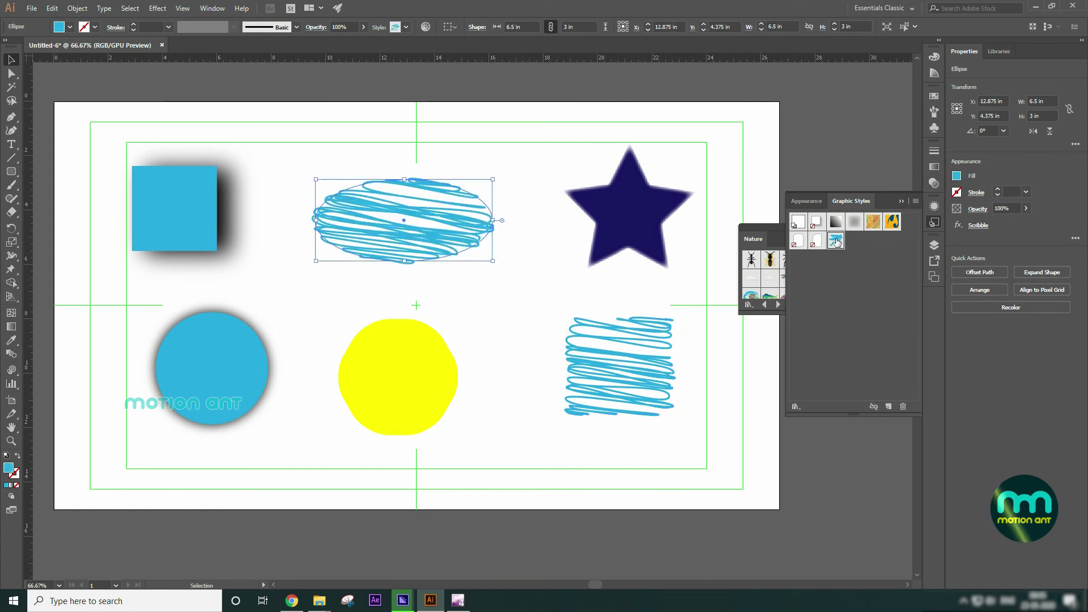
pyautogui.click(629, 214)
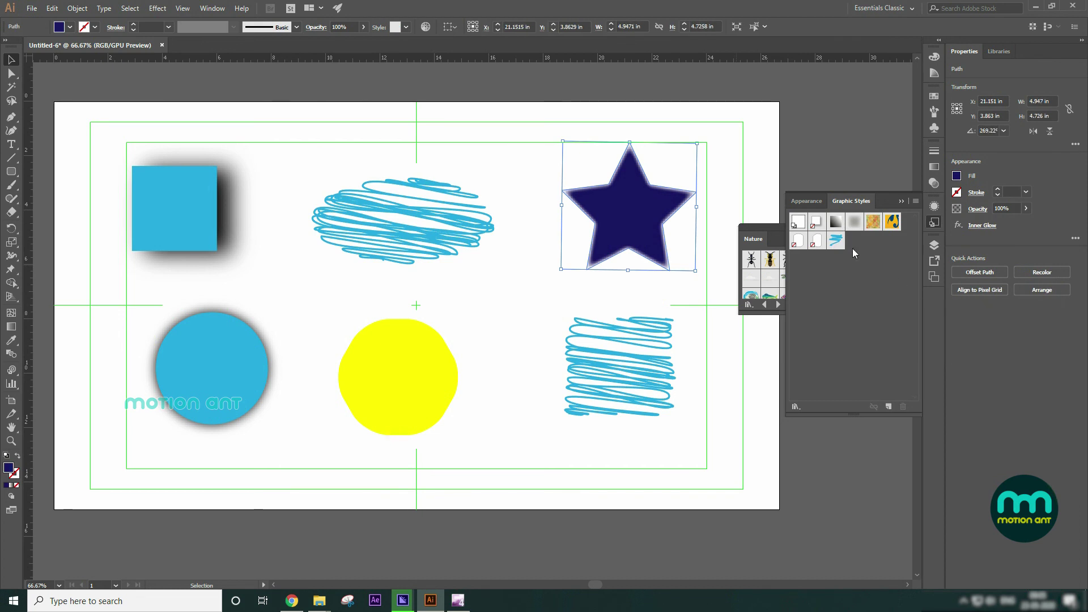
pyautogui.click(836, 241)
pyautogui.click(198, 365)
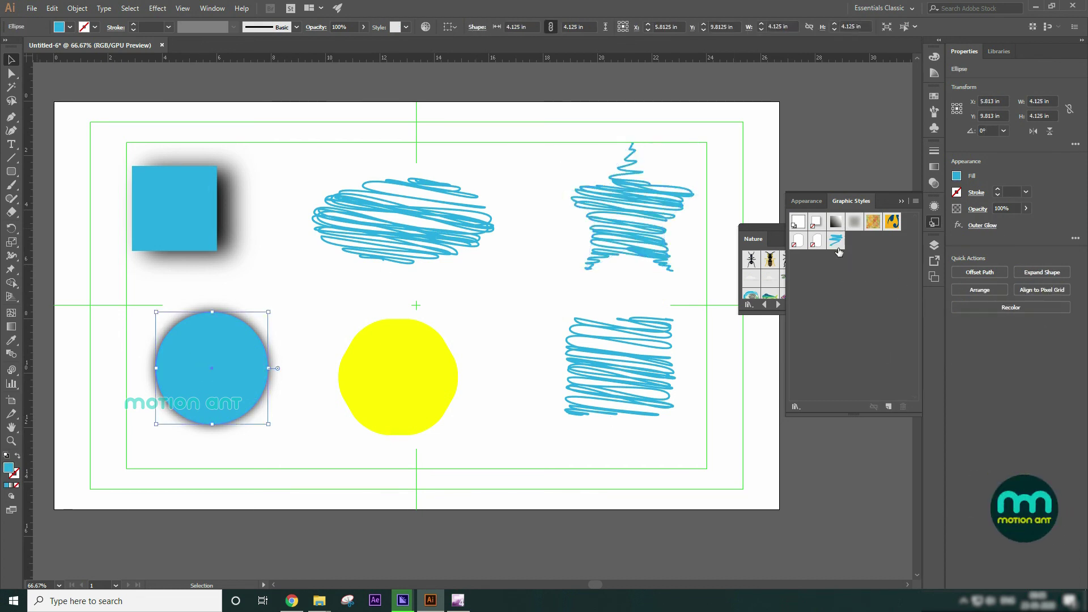
pyautogui.click(836, 241)
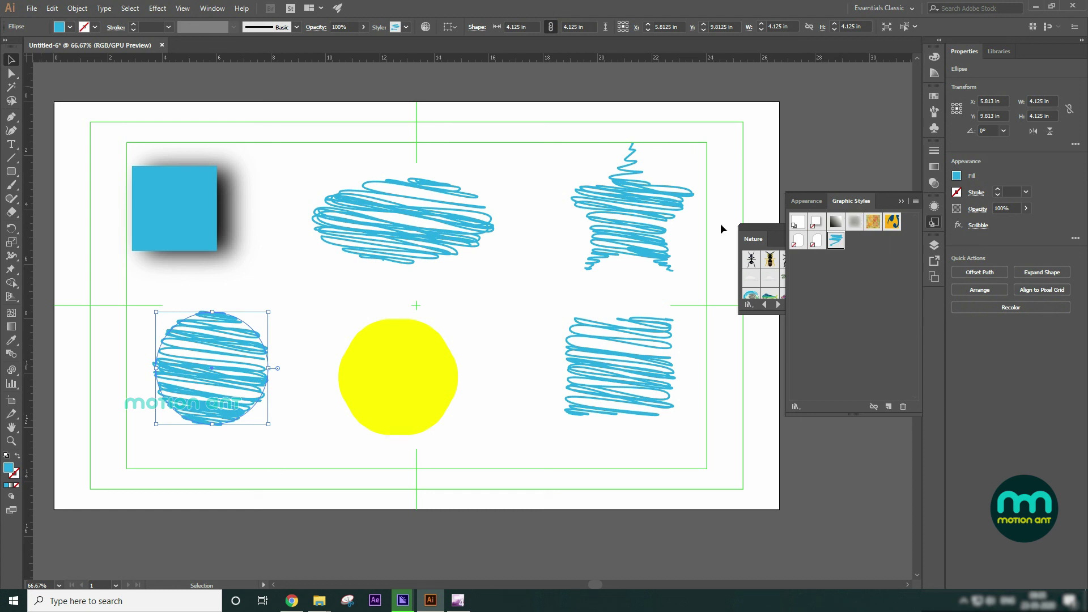
# - Delete all the shapes on the artboard except the blue square with the drop shadow
pyautogui.moveTo(705, 146)
pyautogui.mouseDown()
pyautogui.moveTo(311, 482)
pyautogui.moveTo(223, 495)
pyautogui.mouseUp()
pyautogui.press('Delete')
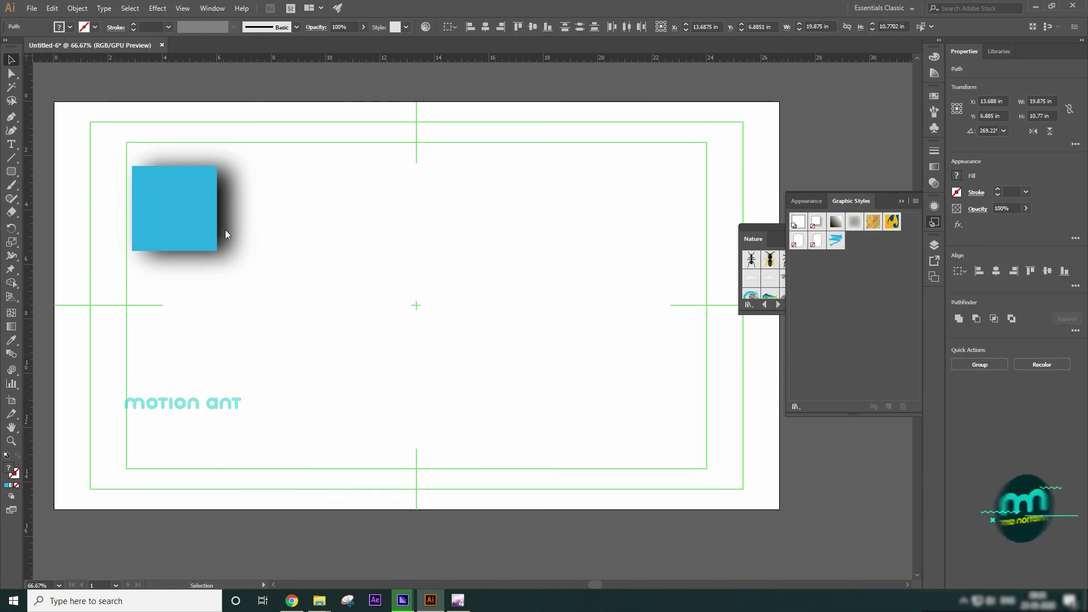